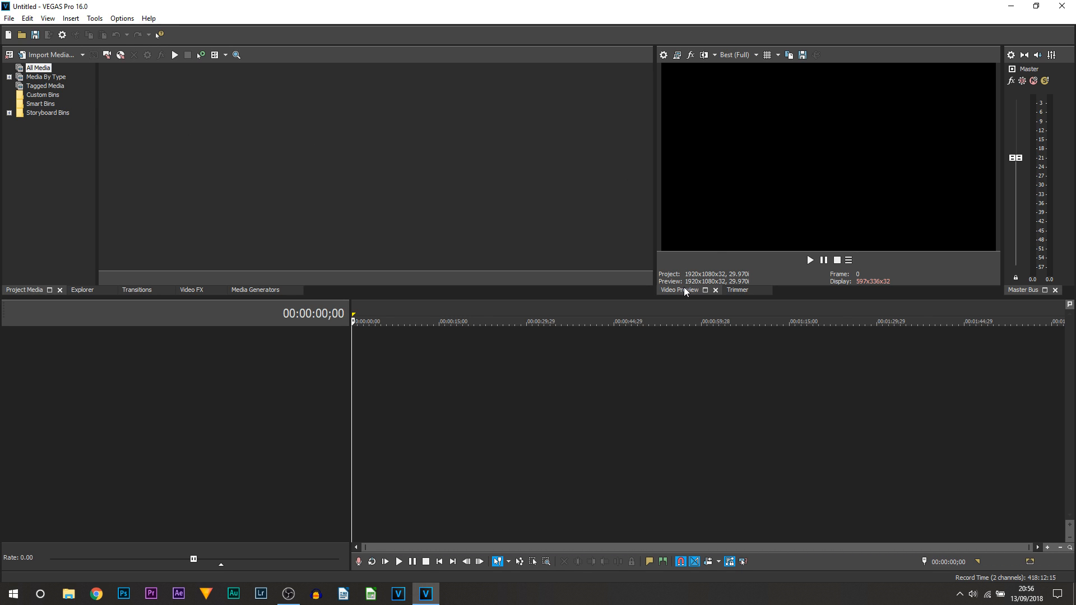
Float the Video Preview, redock it at the left, and widen the Trimmer panel.
left_click_drag(691, 295, 30, 90)
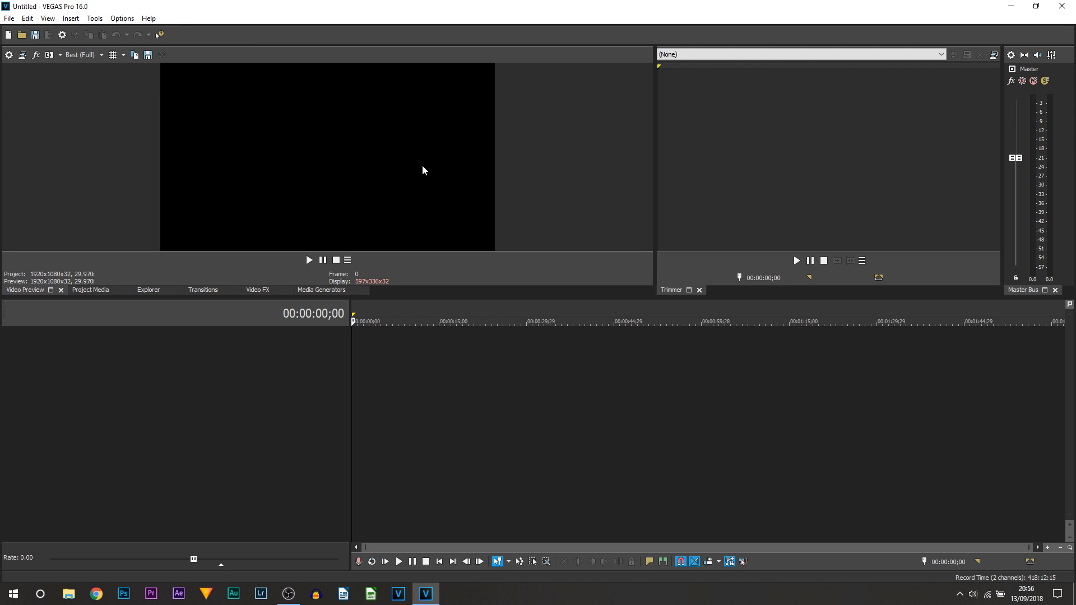
left_click_drag(481, 173, 399, 171)
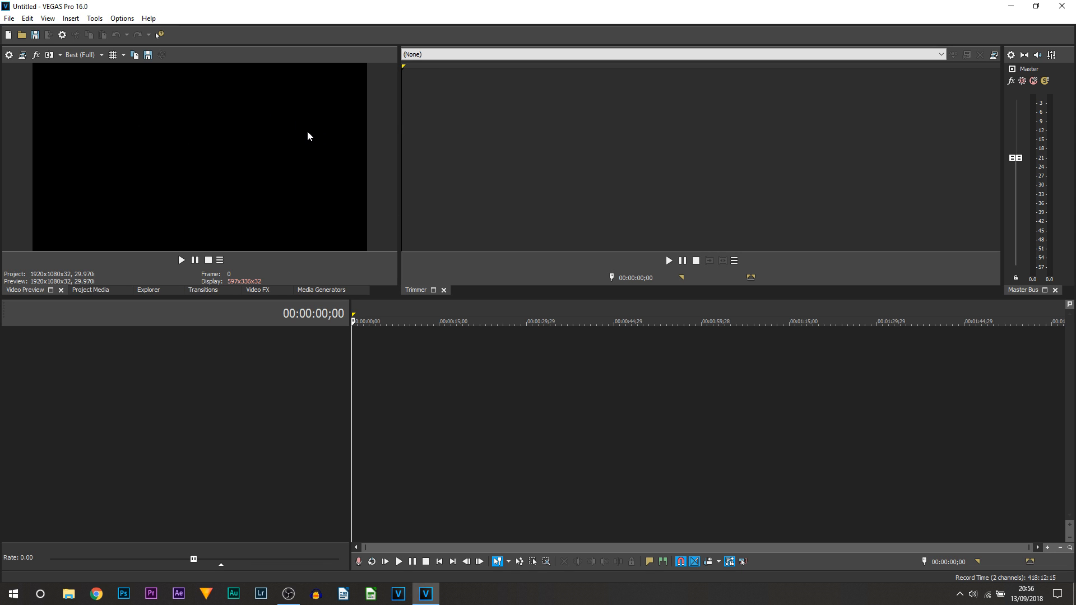
Apply the Default Layout from the View > Window Layouts menu.
left_click(48, 18)
mouse_move(93, 63)
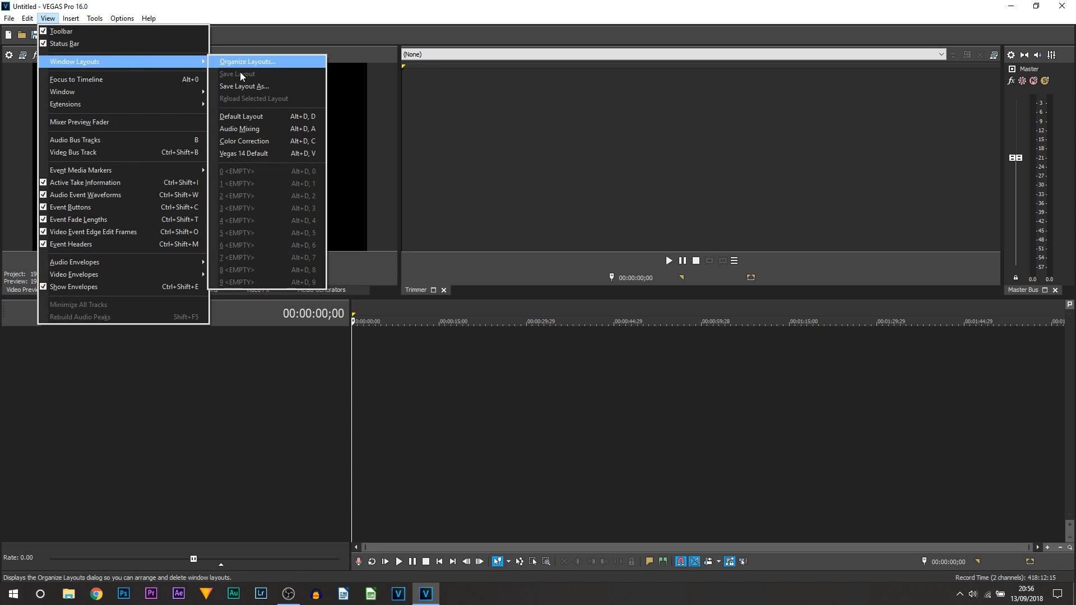
left_click(264, 115)
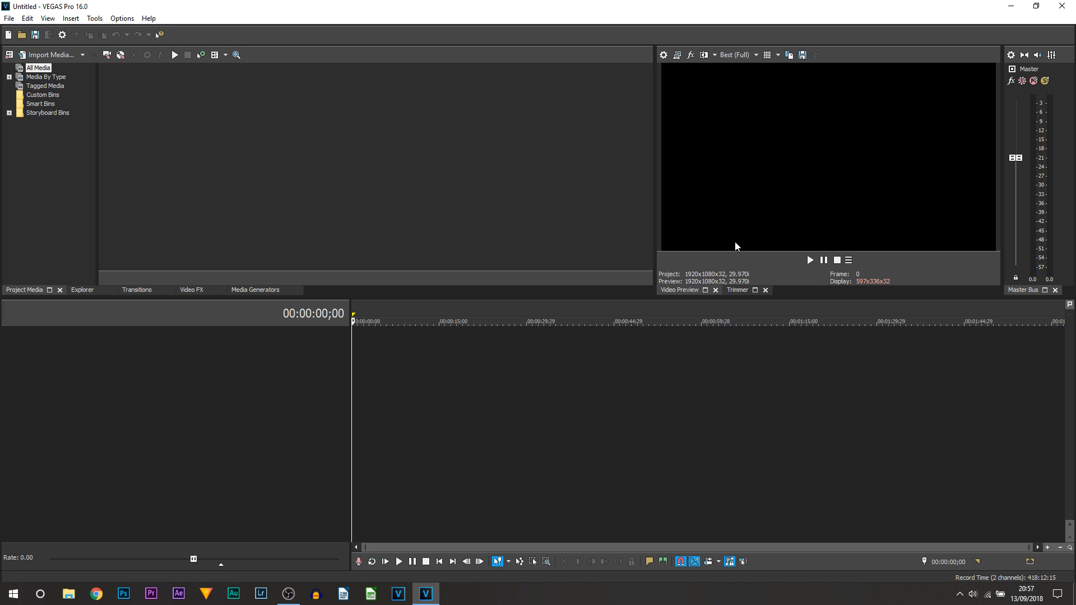
Close the Trimmer and Master Bus panels and widen the Video Preview.
left_click(747, 290)
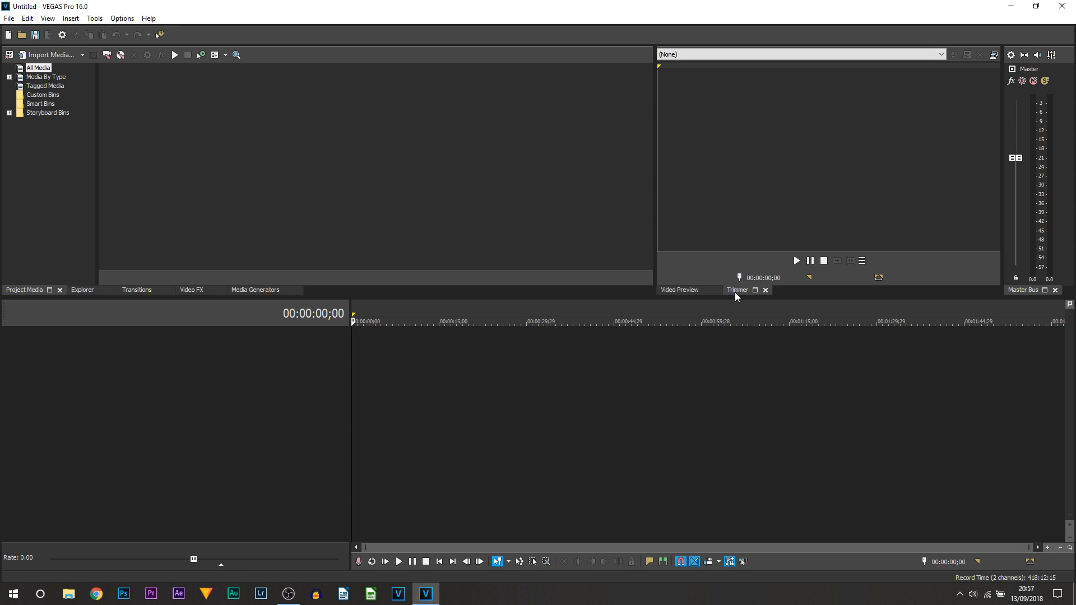
left_click(765, 290)
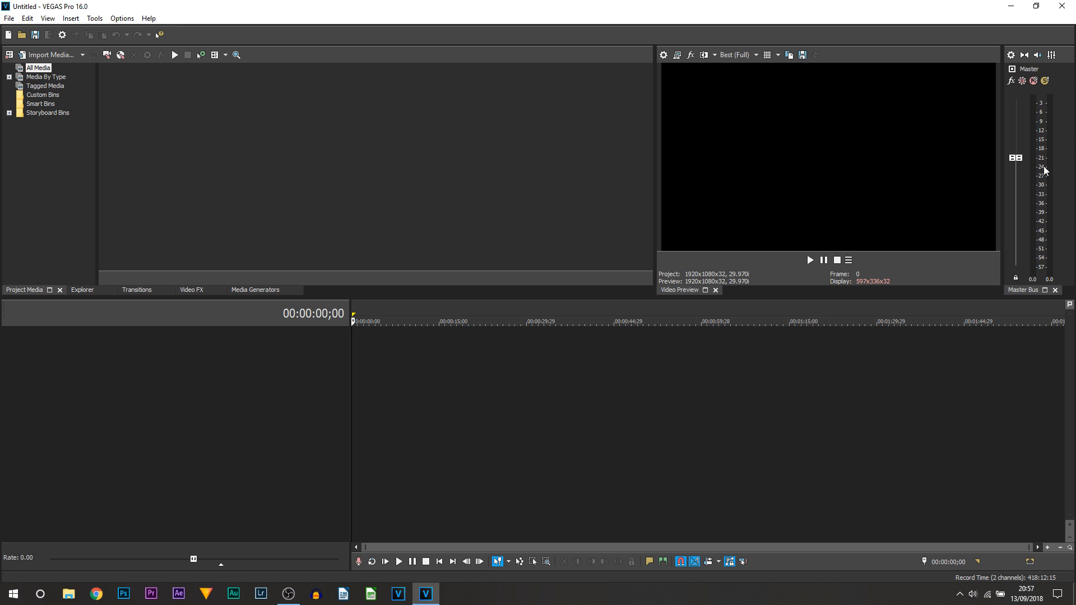
left_click(1056, 290)
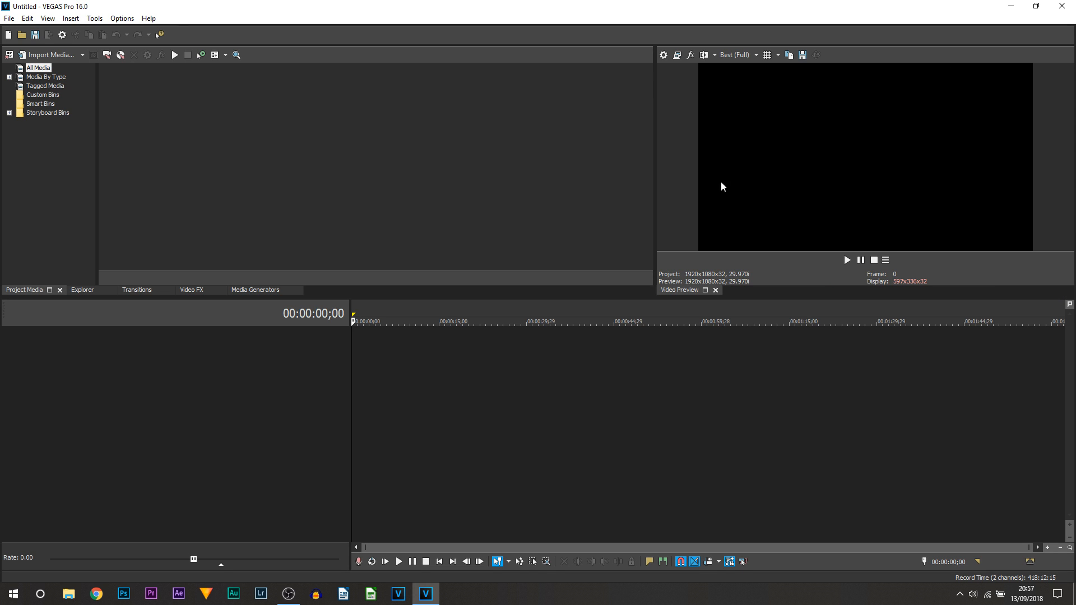
left_click_drag(654, 221, 565, 226)
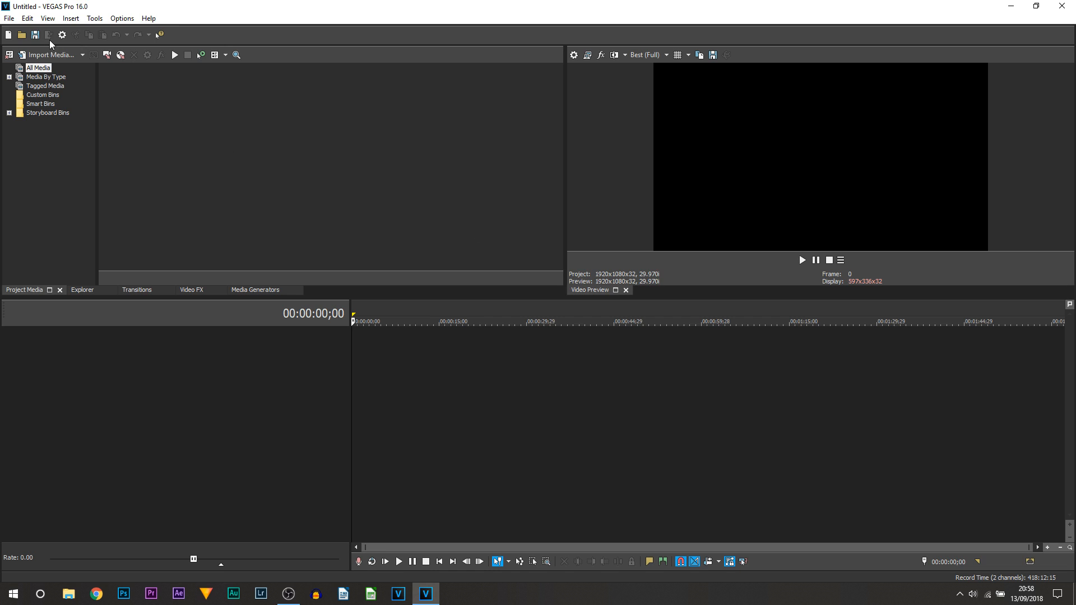
Reopen the Master Bus panel from the View > Window menu.
left_click(50, 19)
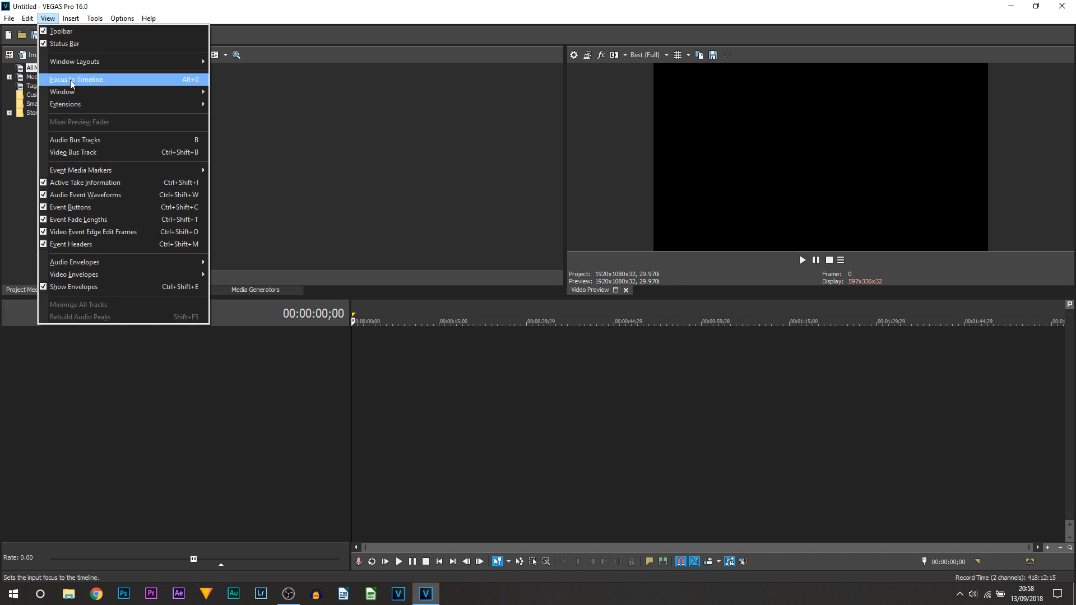
mouse_move(168, 92)
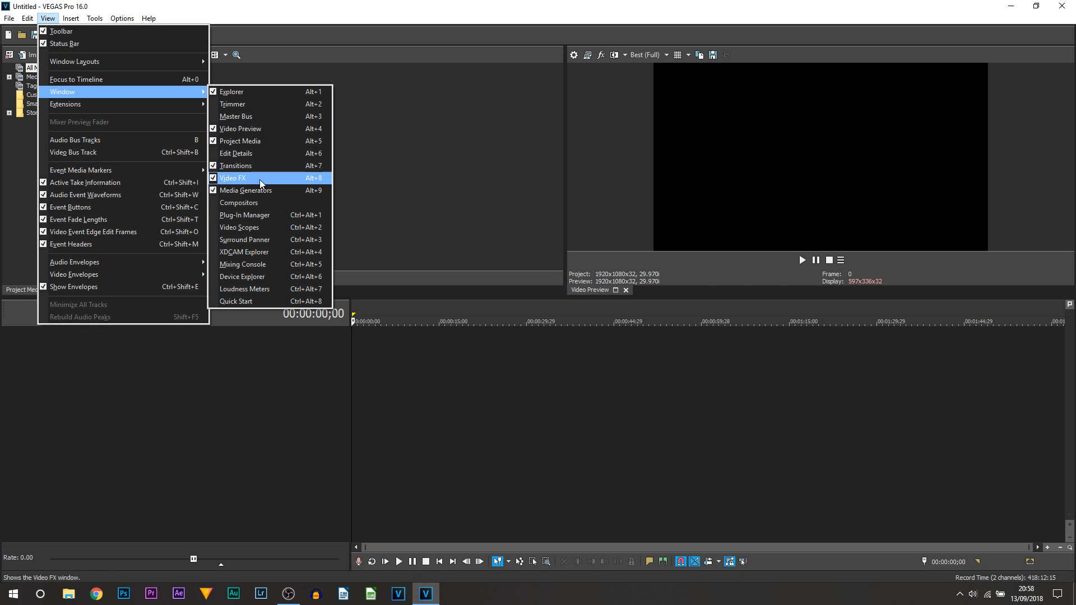
left_click(280, 121)
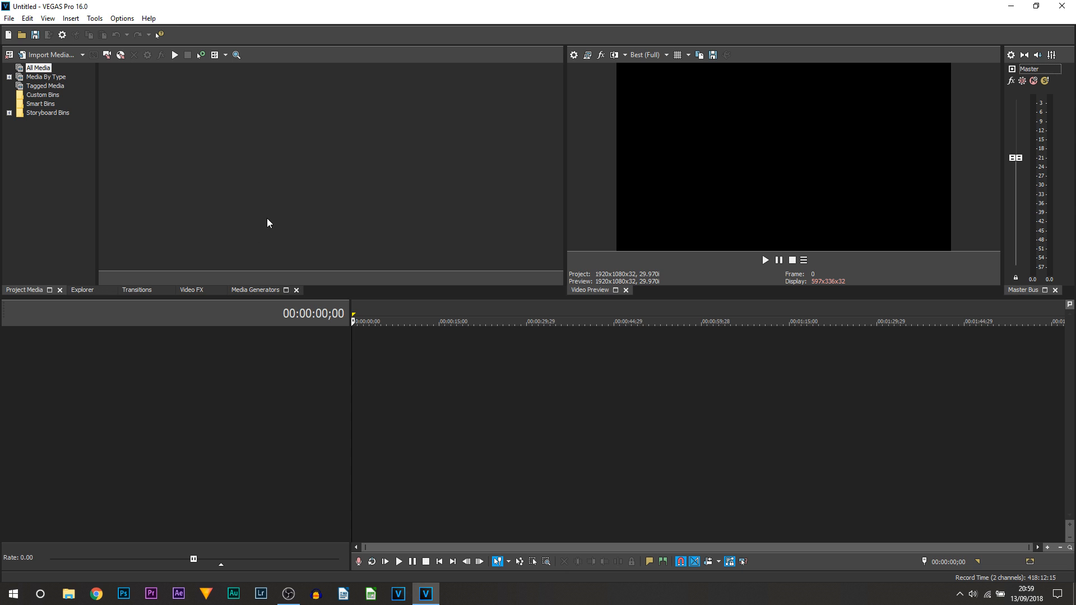
left_click(124, 19)
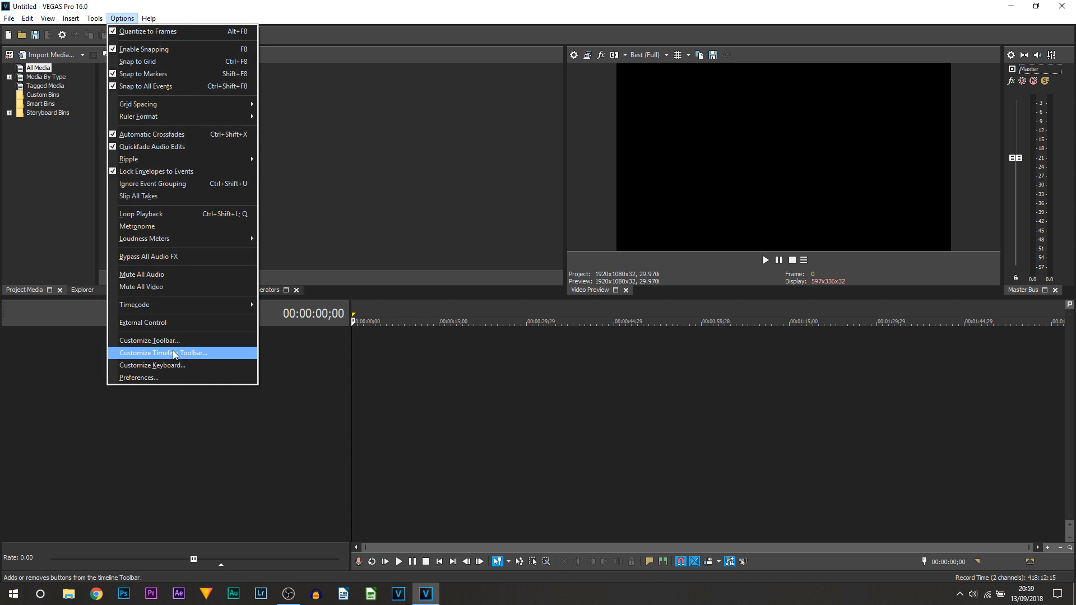
Set the Interface Type to Light in the Display preferences and apply it.
left_click(183, 377)
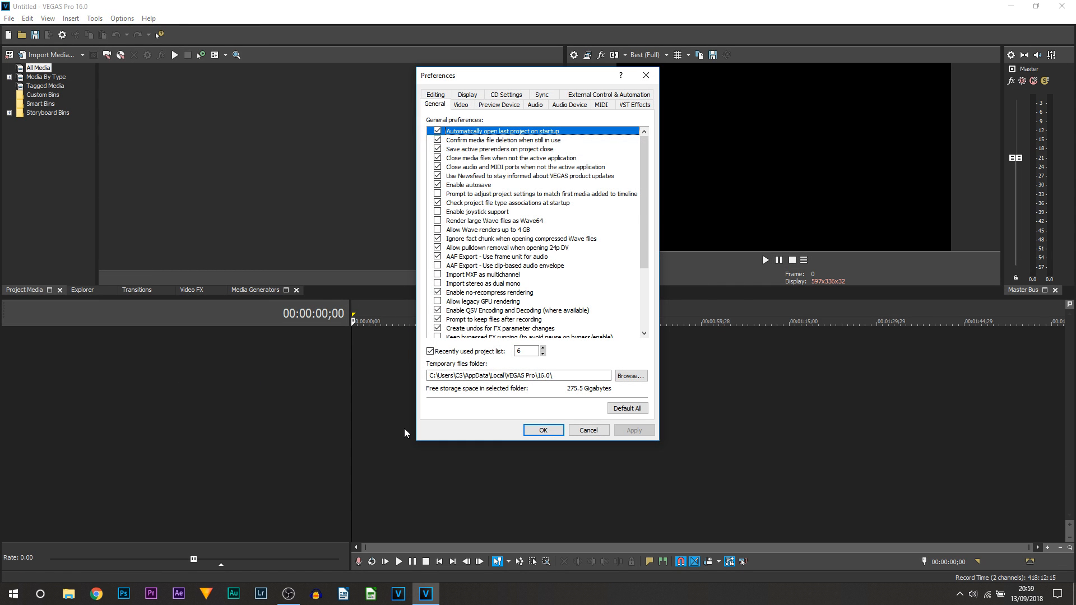
left_click(476, 95)
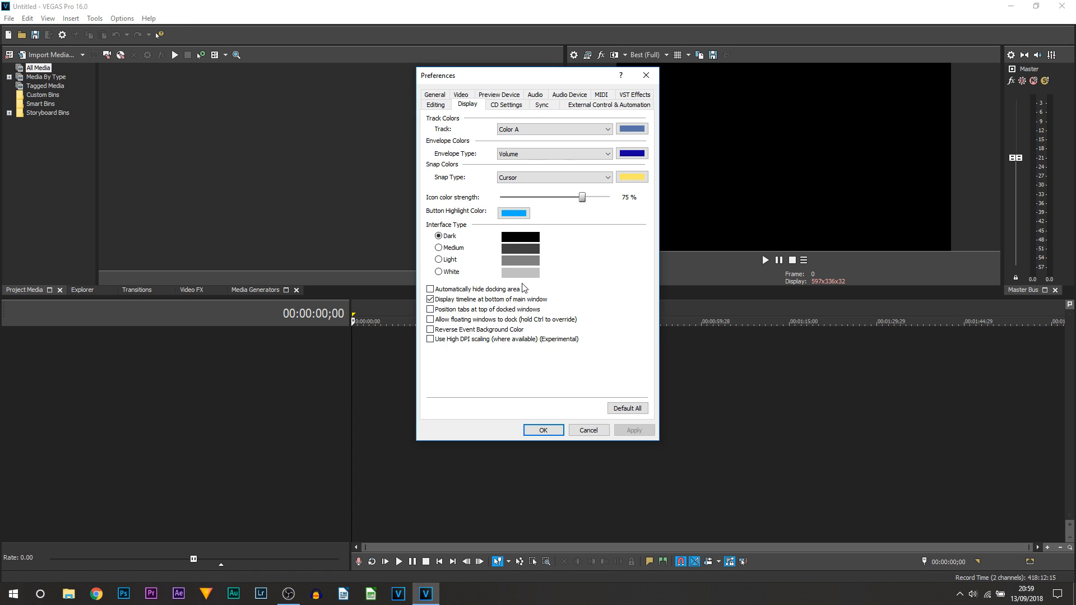
left_click(452, 260)
left_click(641, 433)
left_click(549, 430)
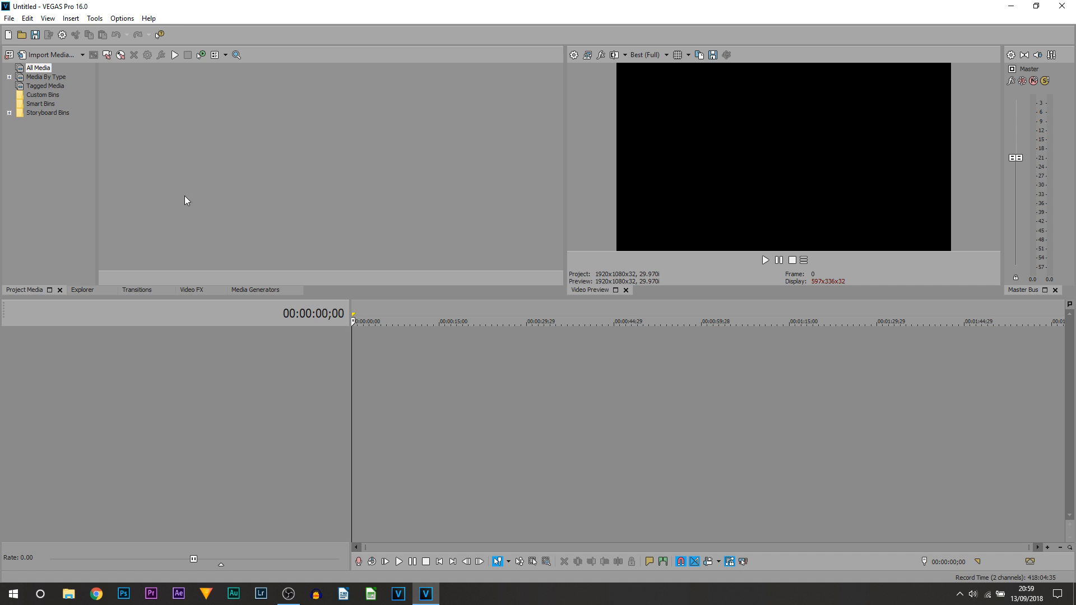
Move the playhead to 00:00:25;25, then drag it back to the project start.
left_click(502, 415)
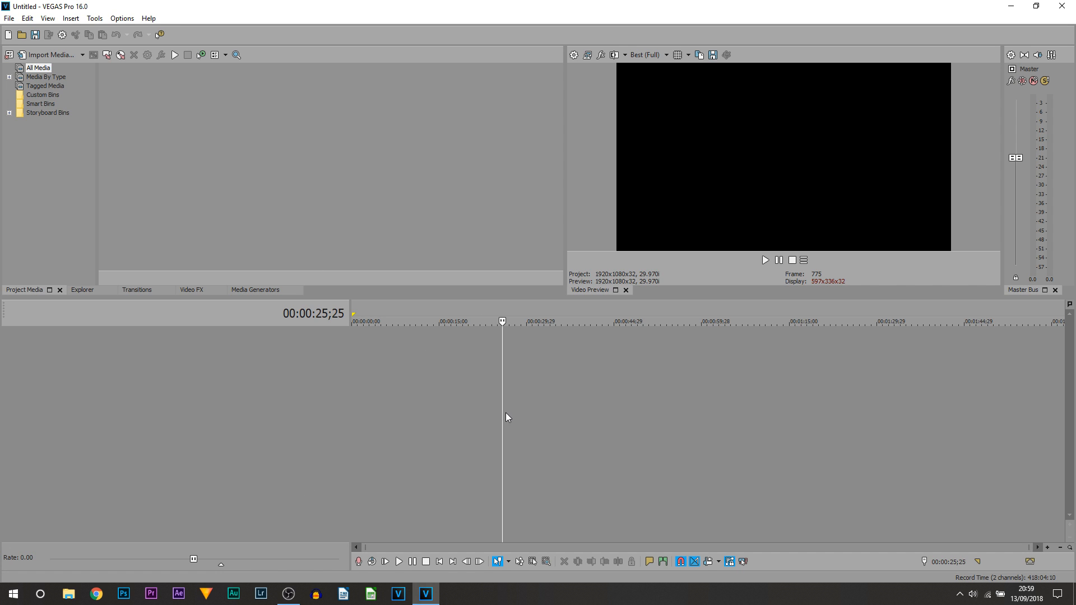
left_click_drag(502, 413, 38, 419)
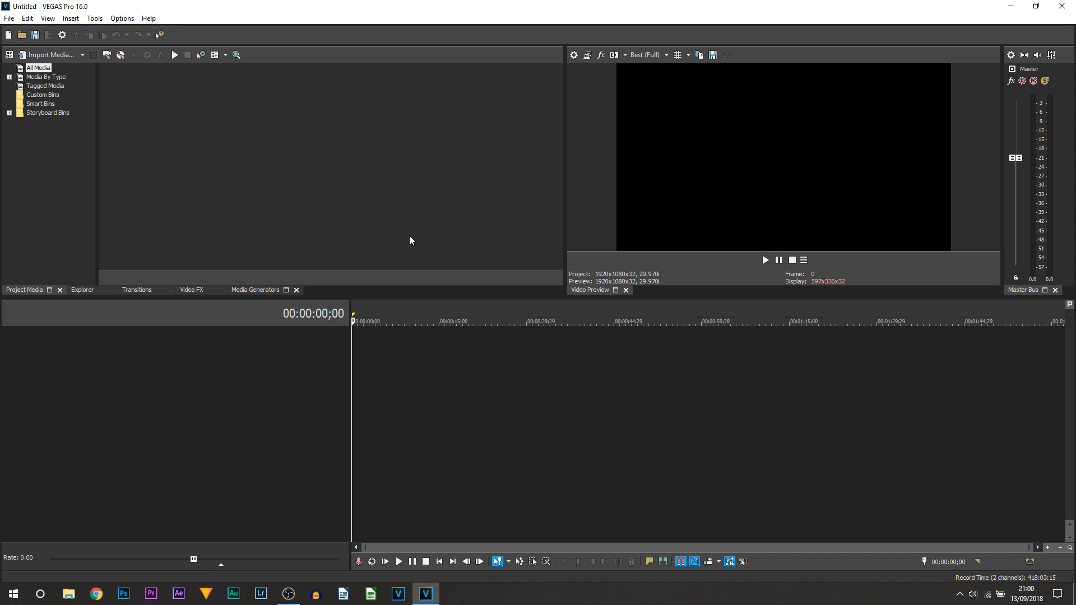
Set the project video to 4096x2304 at 23.976p and toggle external monitor preview.
left_click(578, 60)
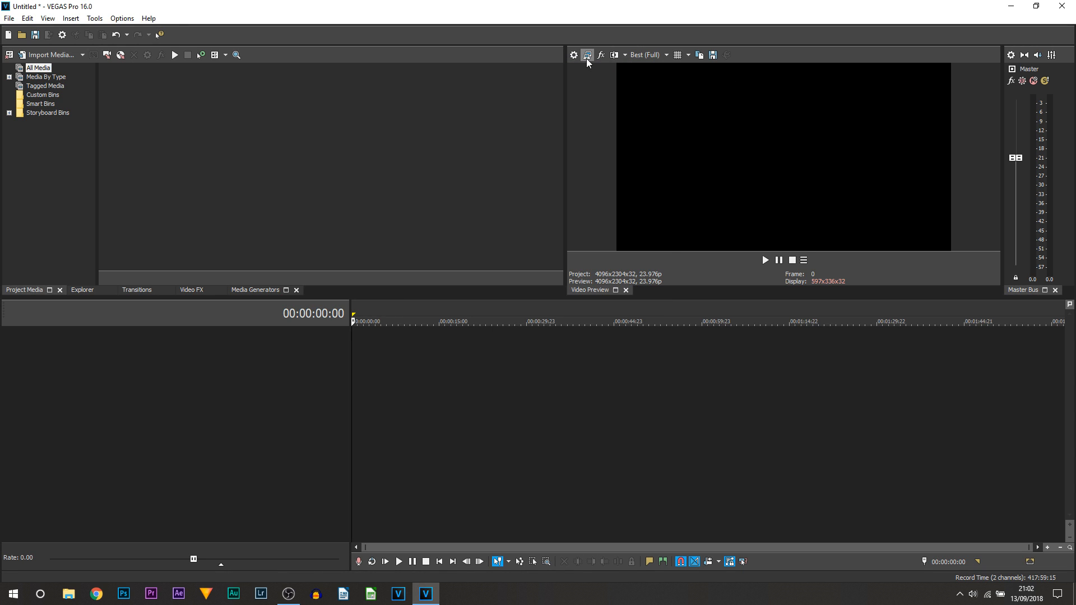
left_click(586, 54)
Drag the timeline splitter up, then down so the upper panels end slightly taller.
left_click_drag(415, 298, 447, 182)
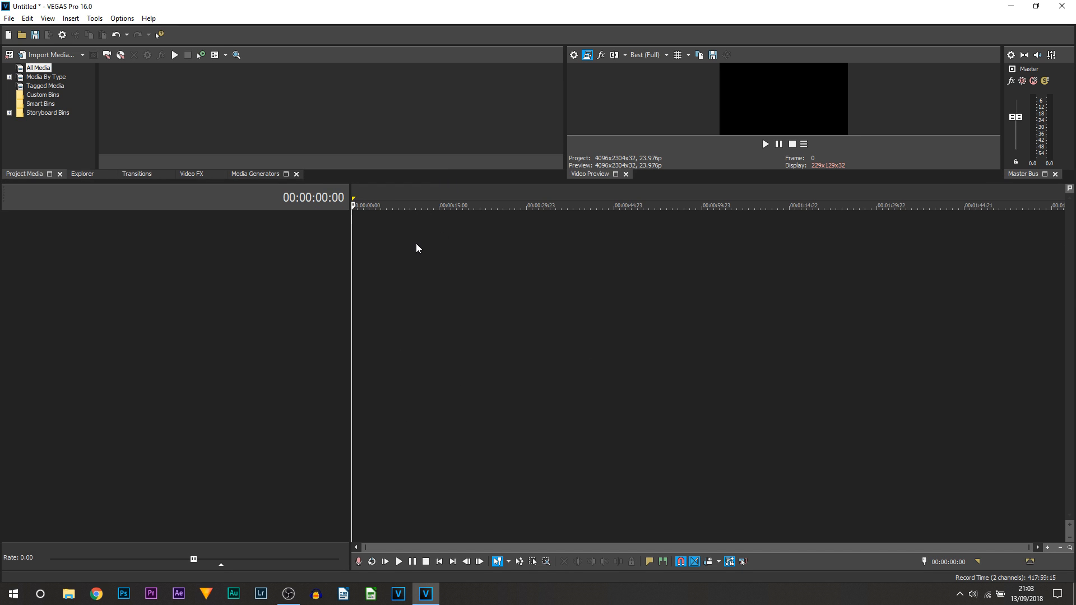
left_click_drag(412, 183, 399, 306)
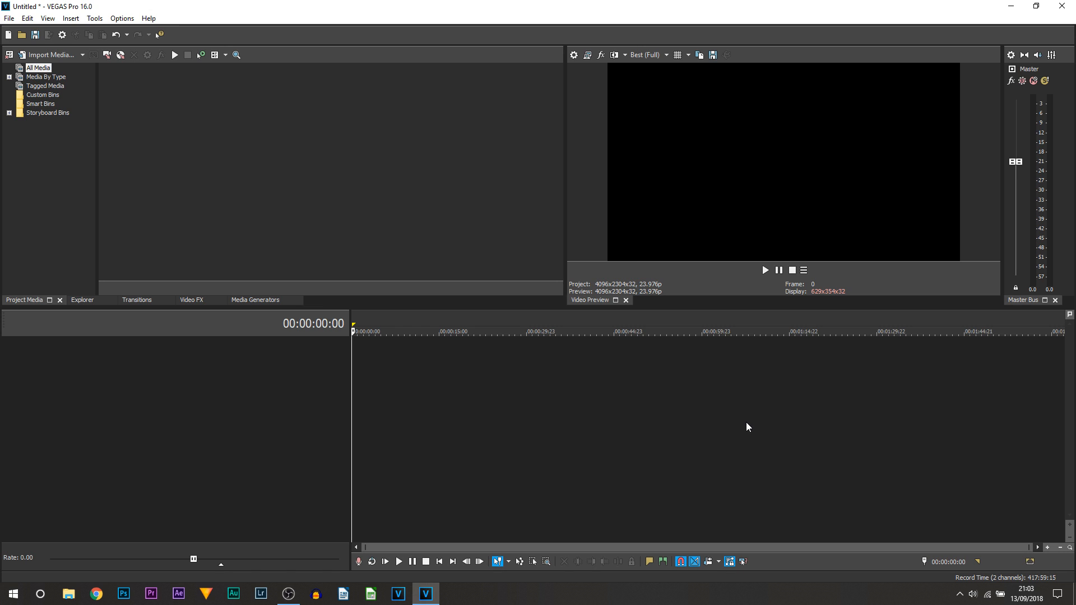
Try Preview (Auto) quality, return to Best (Full), and turn on the preview overlays.
left_click(649, 59)
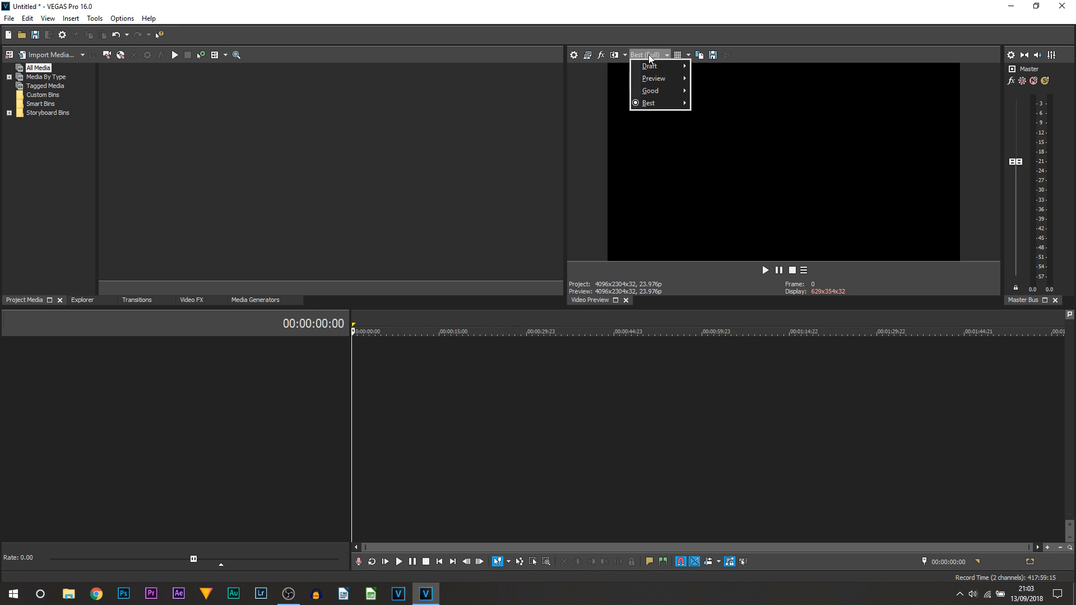
mouse_move(662, 107)
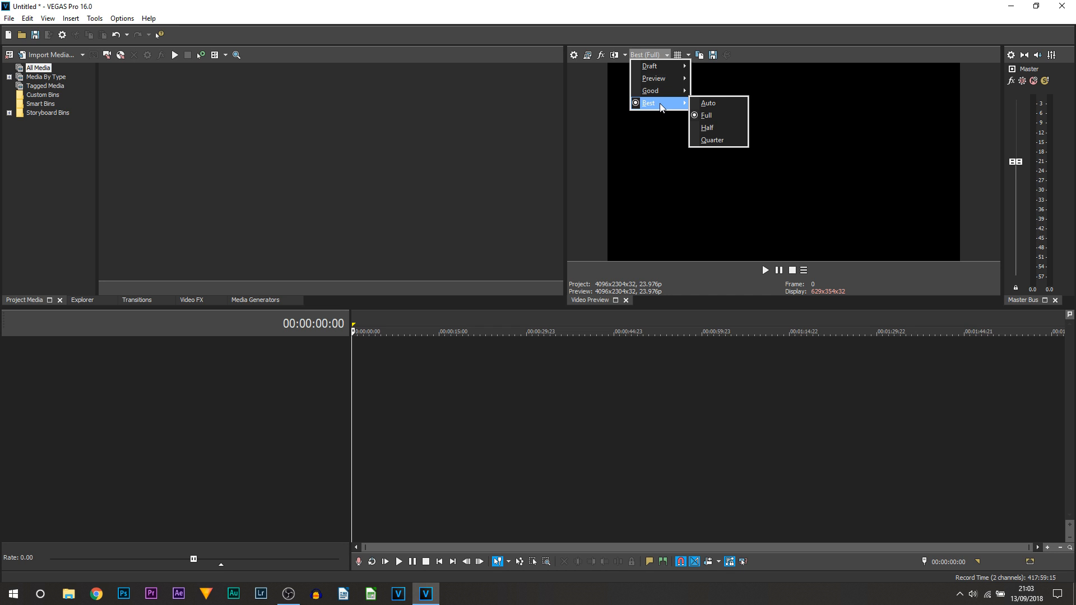
left_click(615, 186)
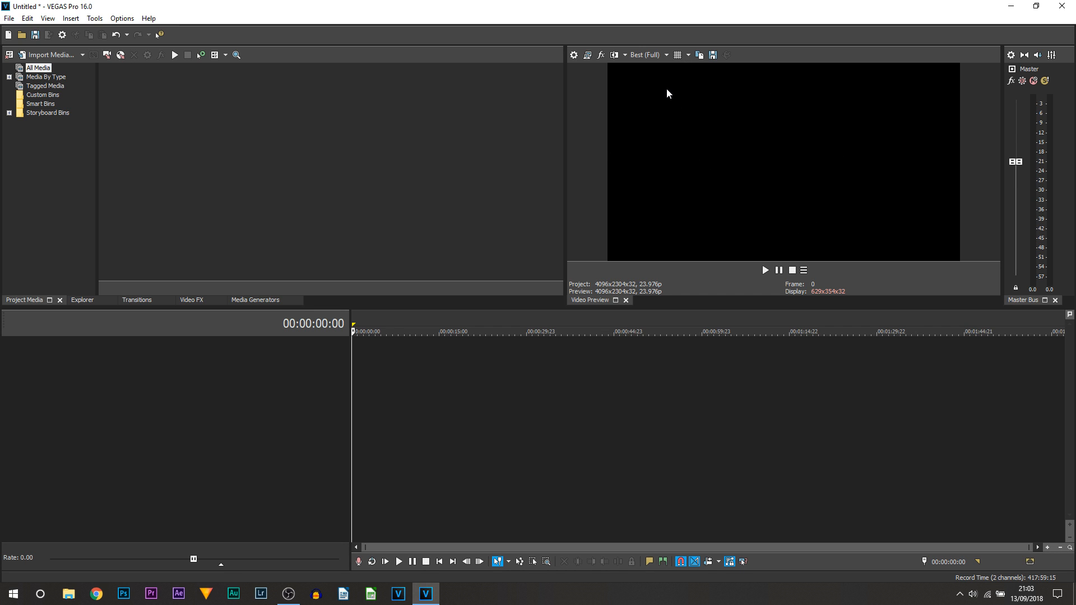
left_click(643, 55)
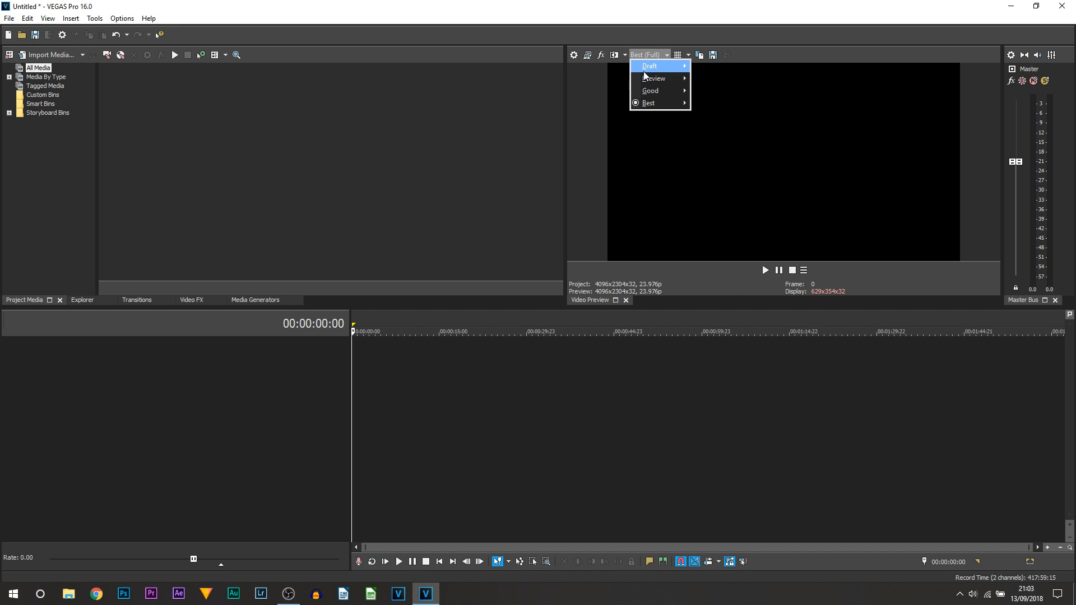
mouse_move(652, 78)
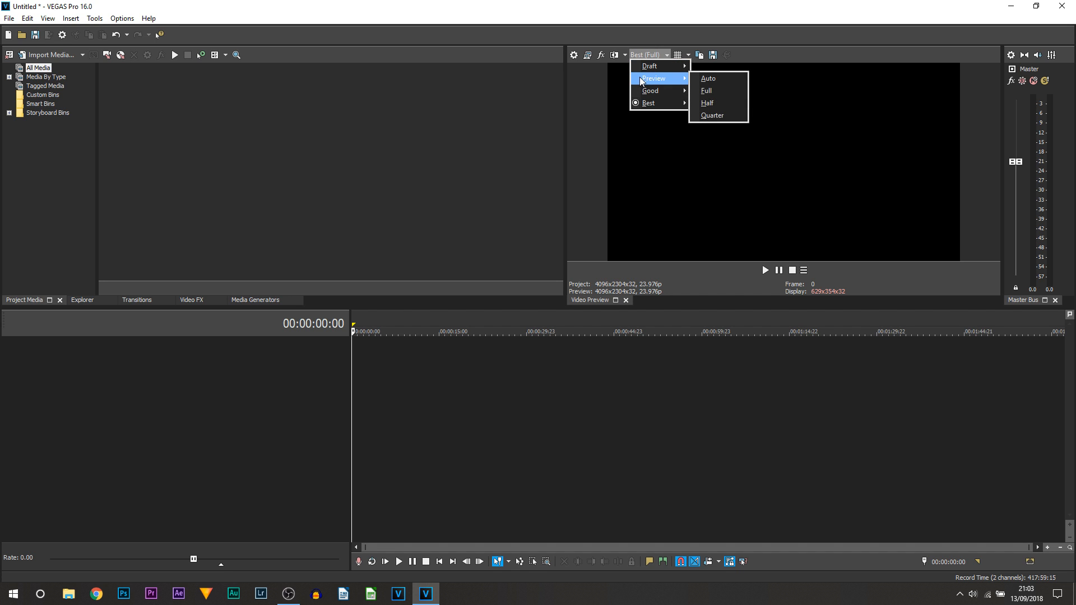
left_click(722, 79)
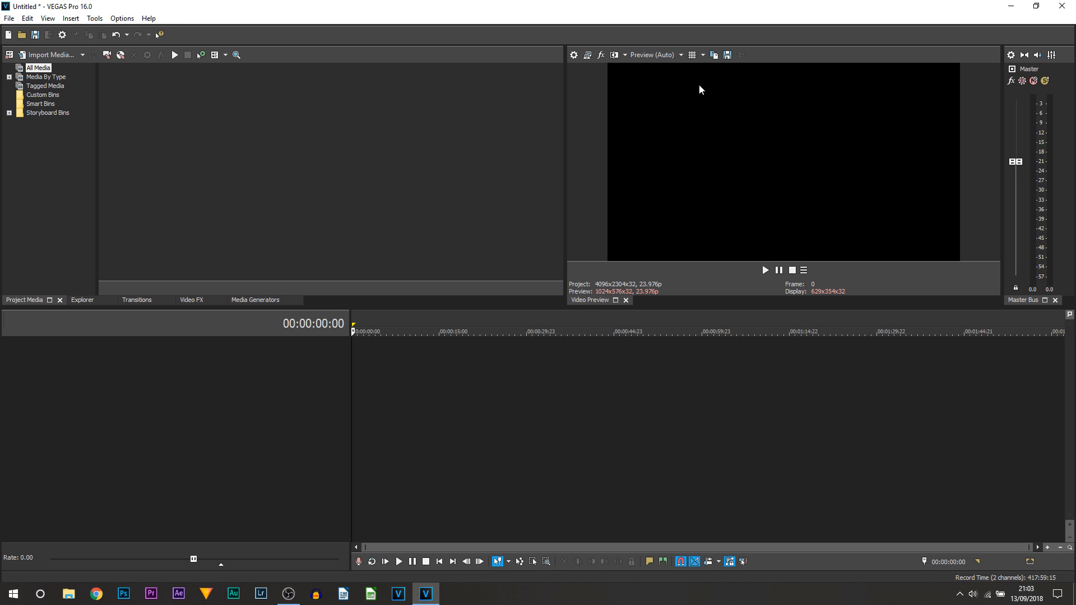
left_click(658, 55)
left_click(737, 116)
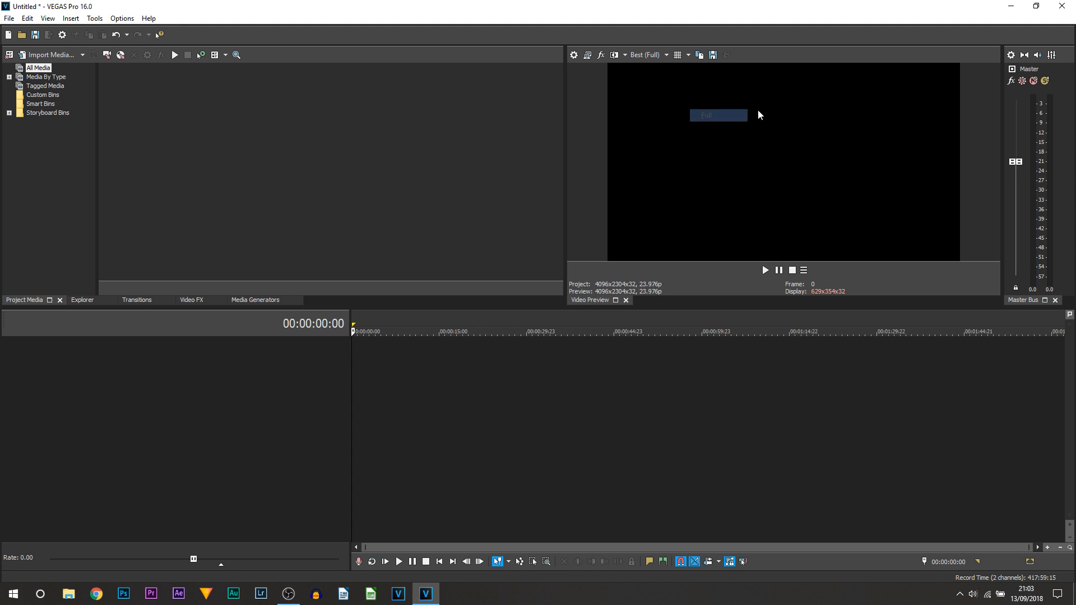
left_click(676, 55)
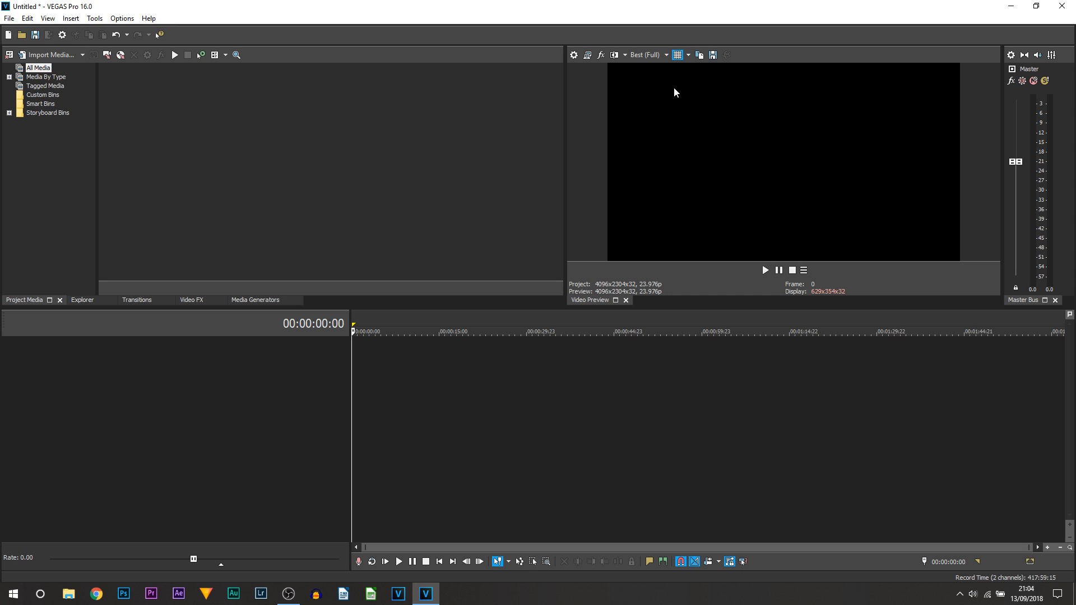
left_click(678, 55)
left_click(701, 56)
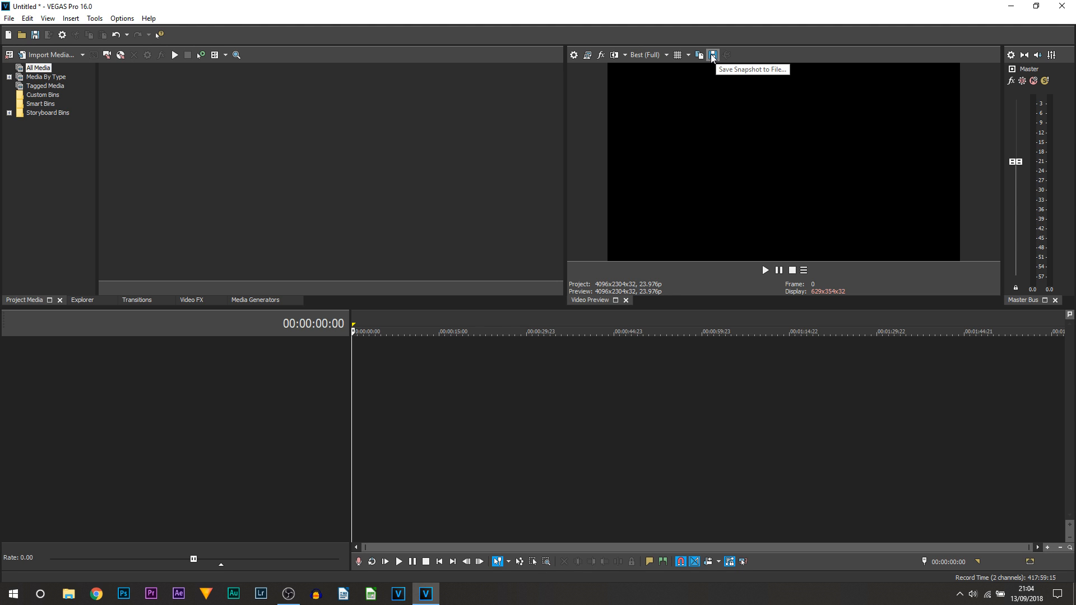
left_click(713, 56)
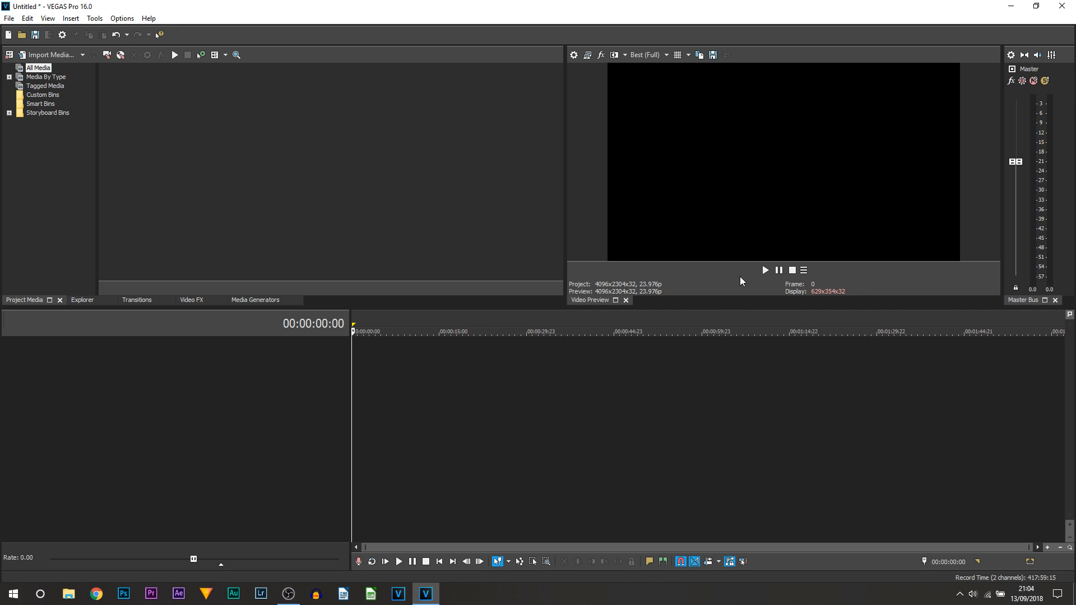
Add Next Frame, Previous Frame, Go to Start and Loop Playback buttons to the preview.
left_click(805, 271)
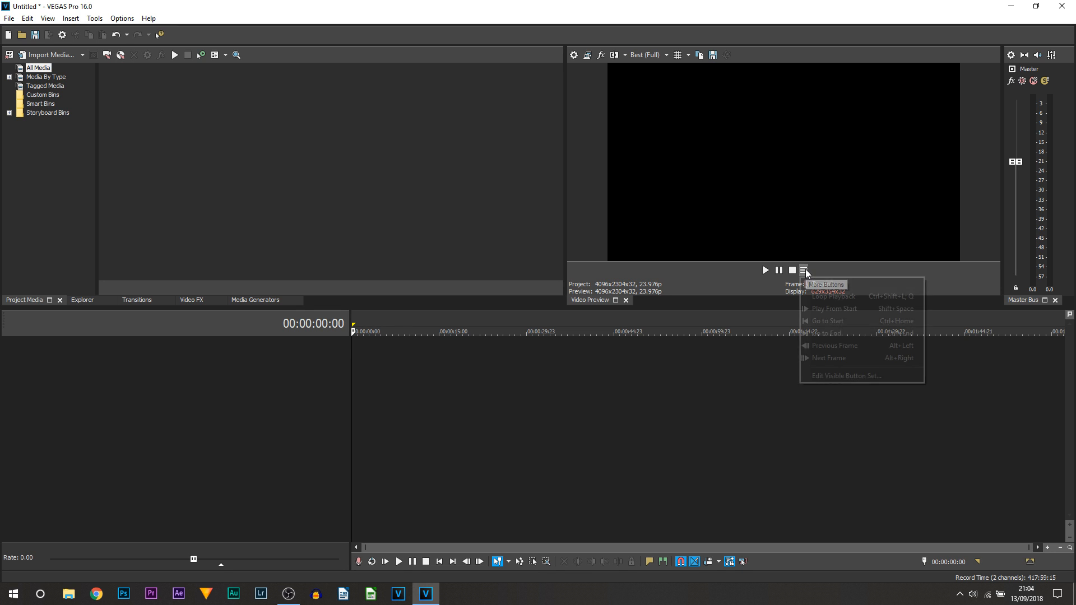
left_click(825, 376)
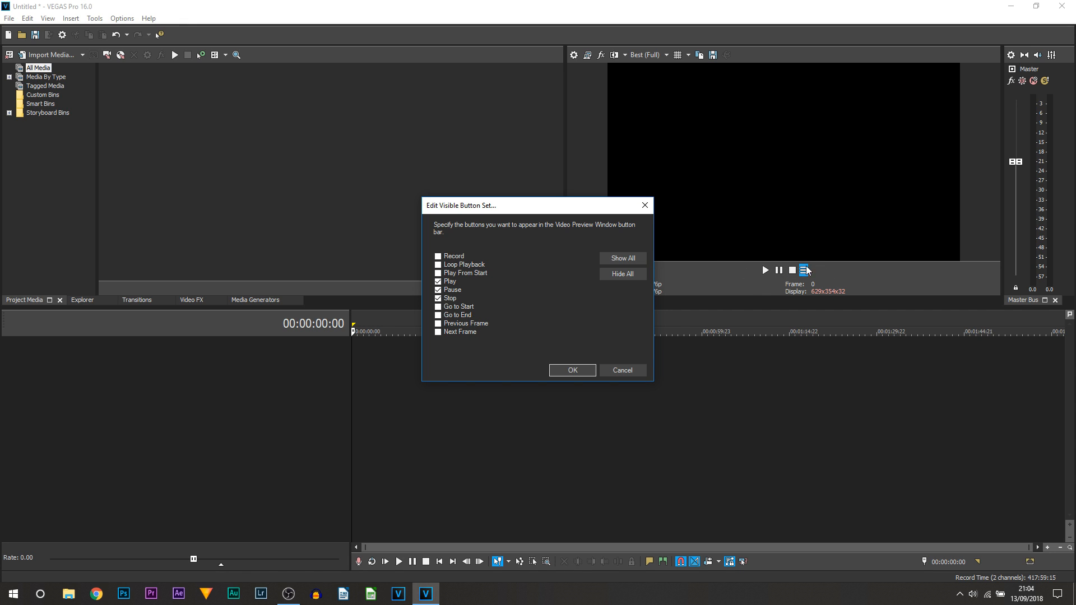
left_click(458, 333)
left_click(458, 324)
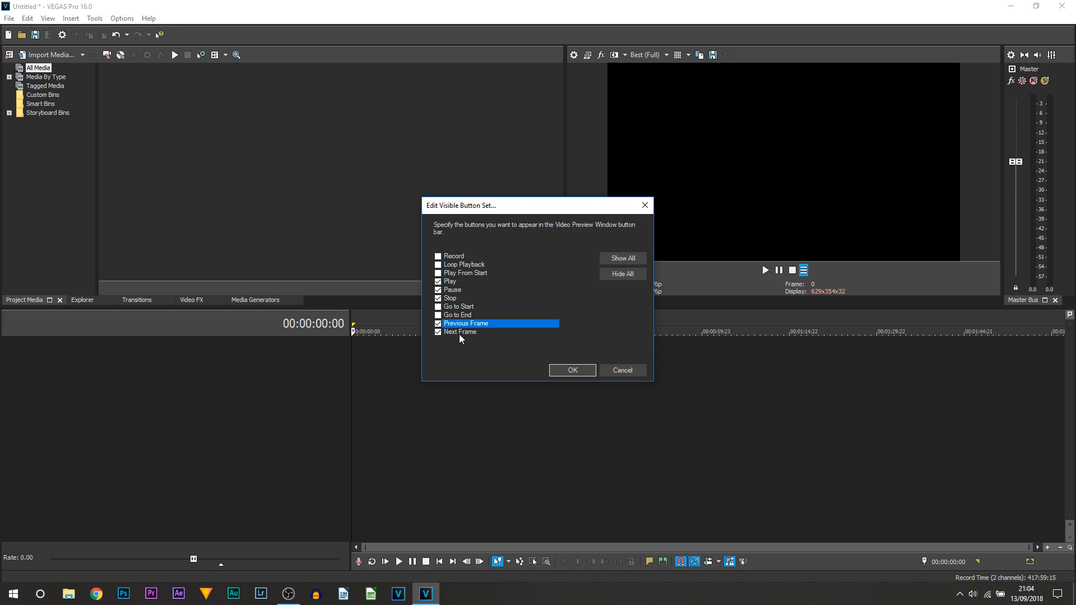
left_click(460, 307)
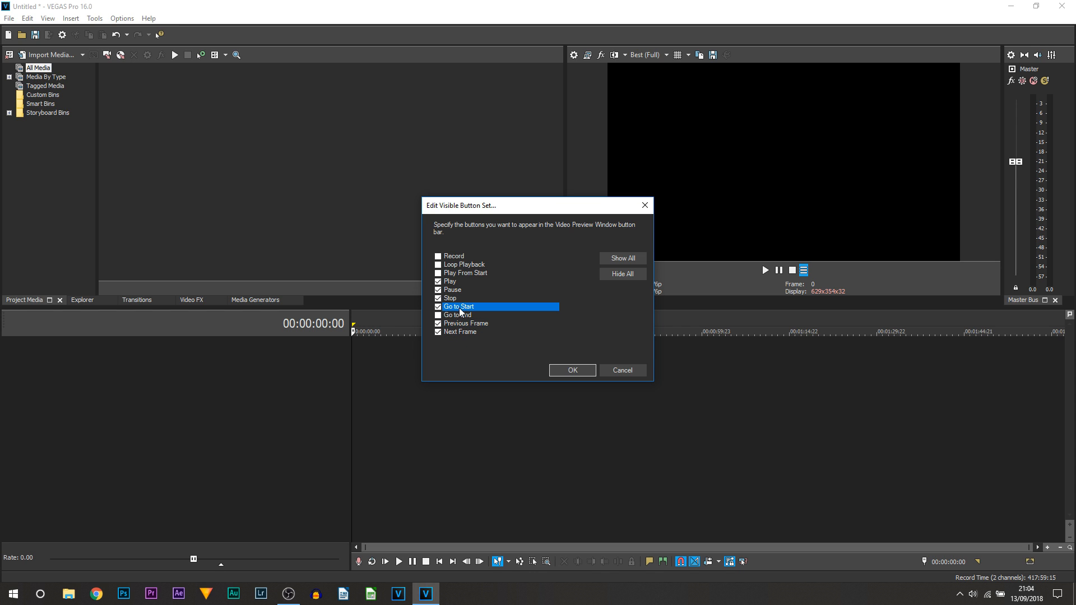
left_click(471, 267)
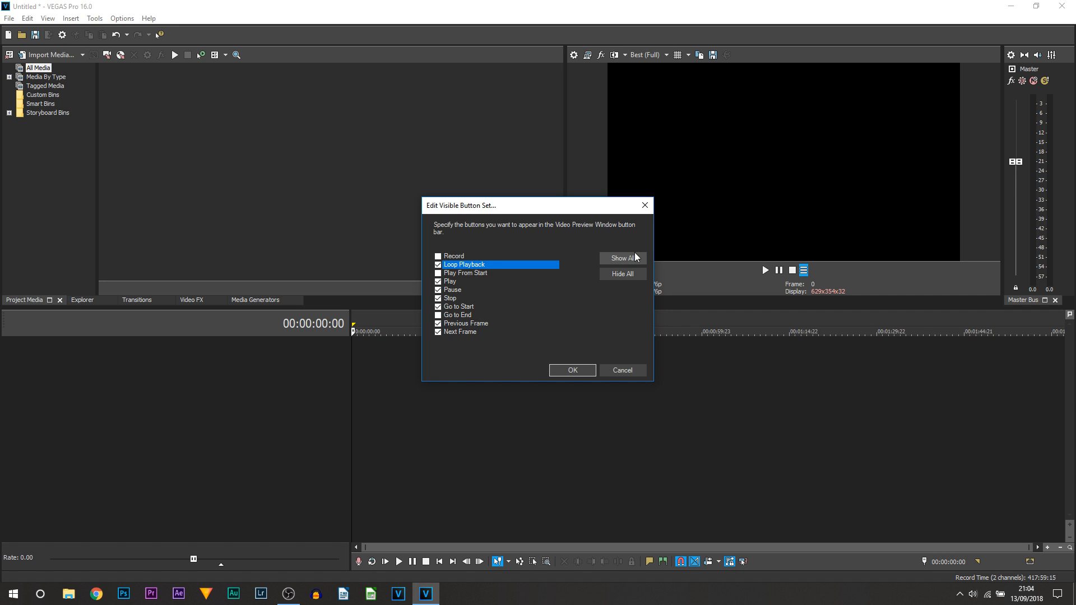
left_click(571, 369)
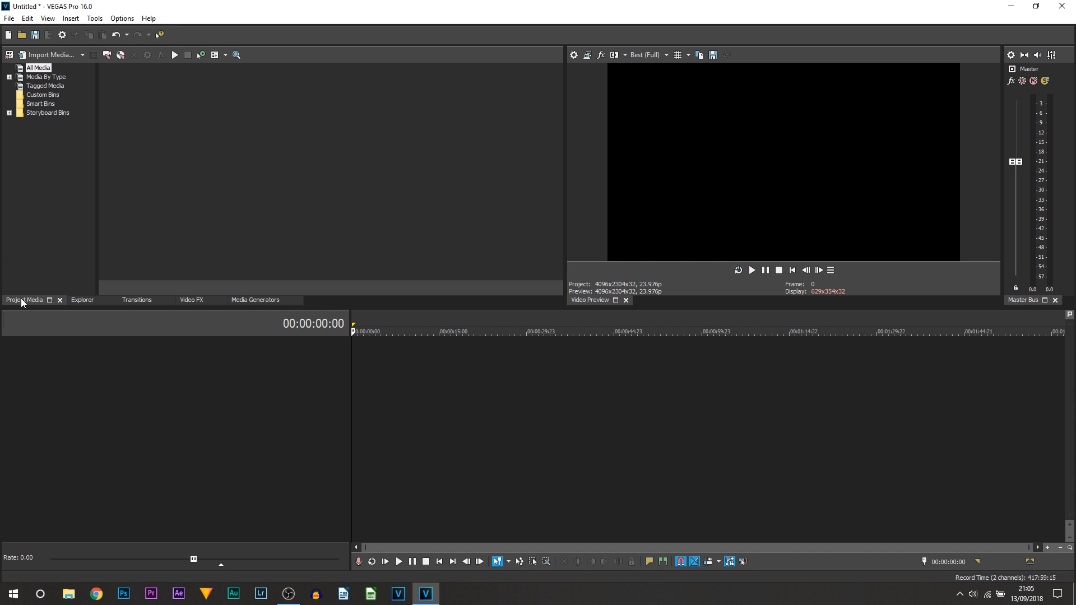
Mark a range and move the playhead on the empty timeline, then show the Explorer file browser.
left_click_drag(354, 355, 301, 362)
left_click(384, 367)
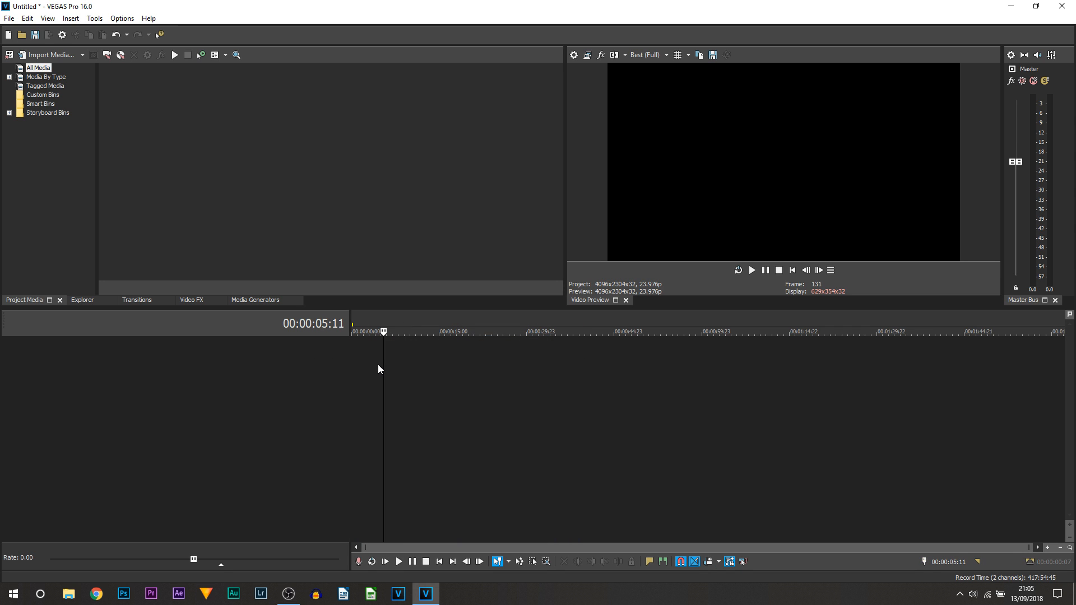
left_click_drag(386, 364, 233, 368)
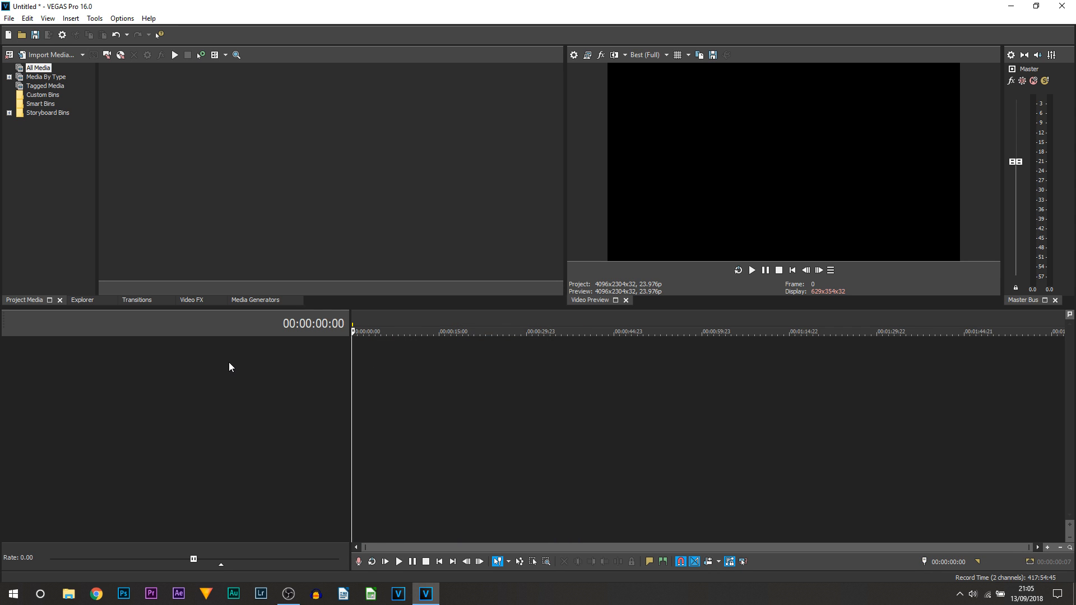
left_click_drag(170, 106, 537, 142)
left_click(87, 301)
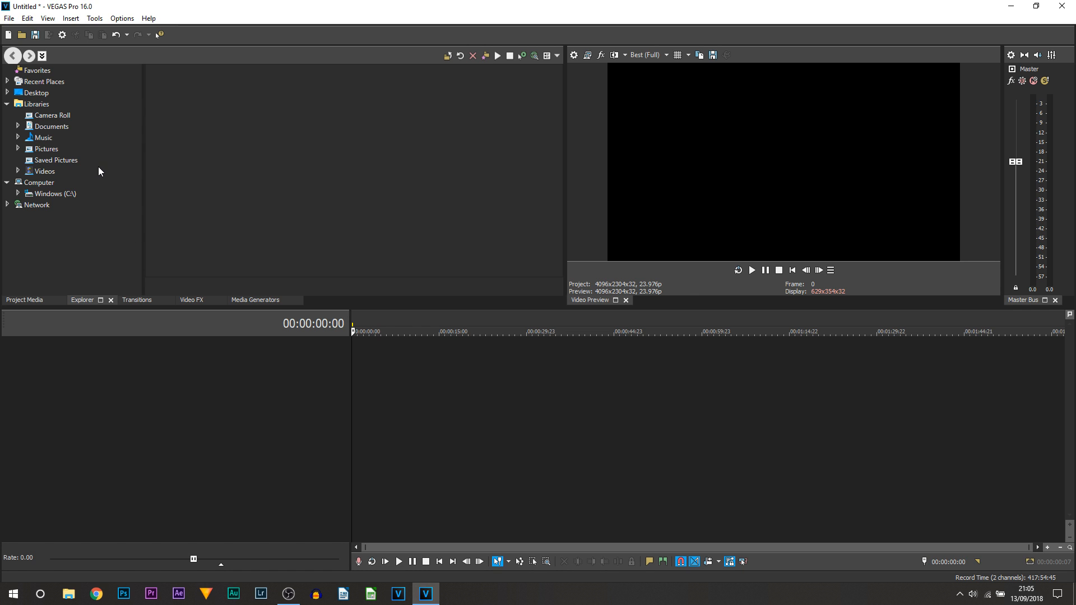
Browse the Transitions list, including the 3D Blinds presets, then the Video FX list.
left_click(137, 300)
left_click(199, 184)
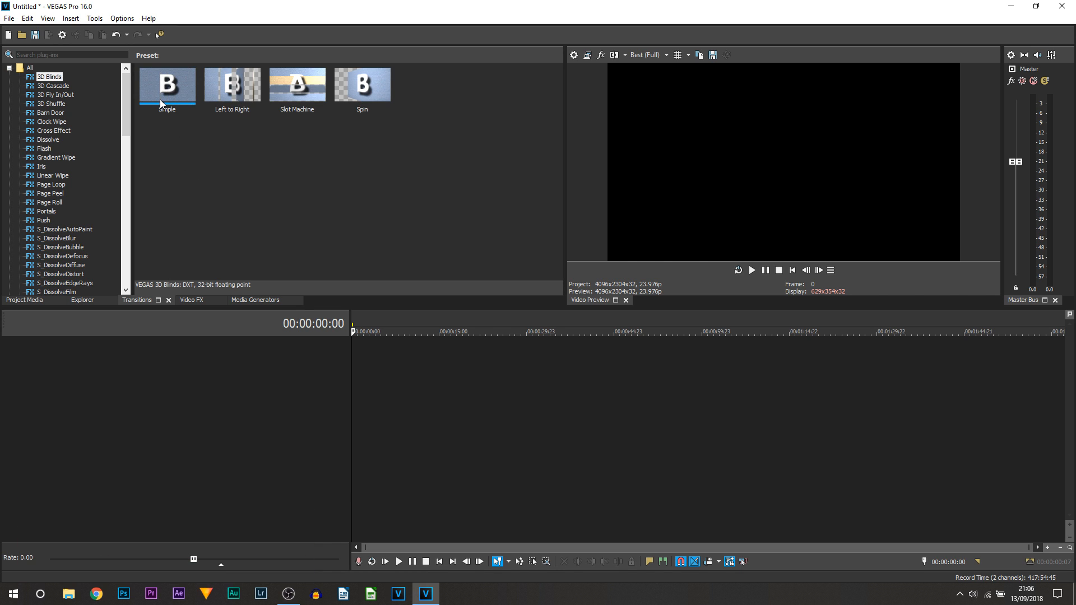
left_click(192, 300)
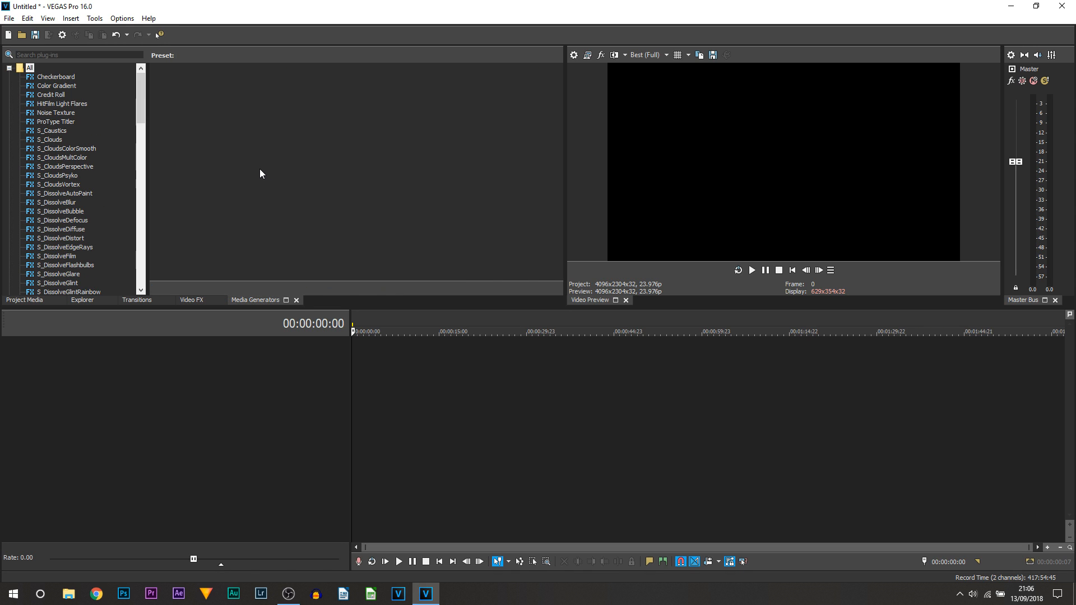
Look through the Checkerboard, (Legacy) Text and Titles & Text generator presets.
left_click(56, 77)
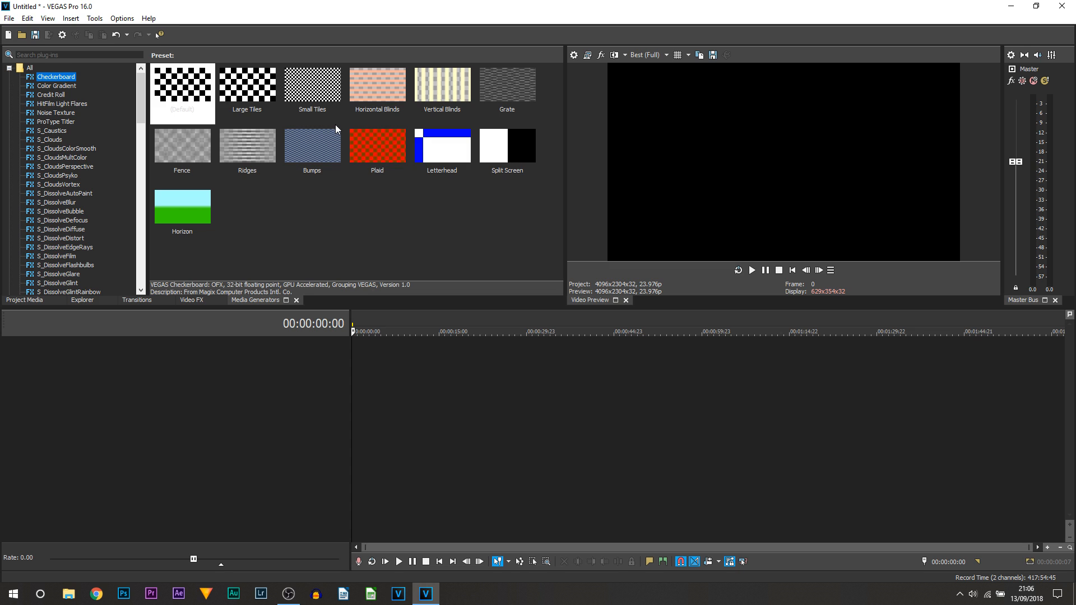
scroll(84, 127, "down", 20)
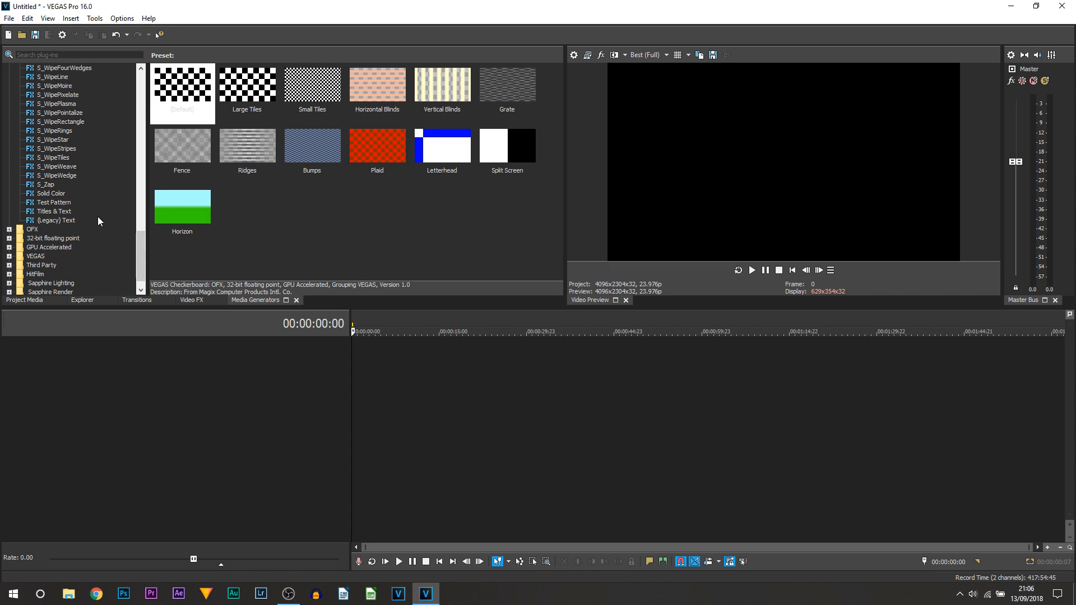
left_click(60, 220)
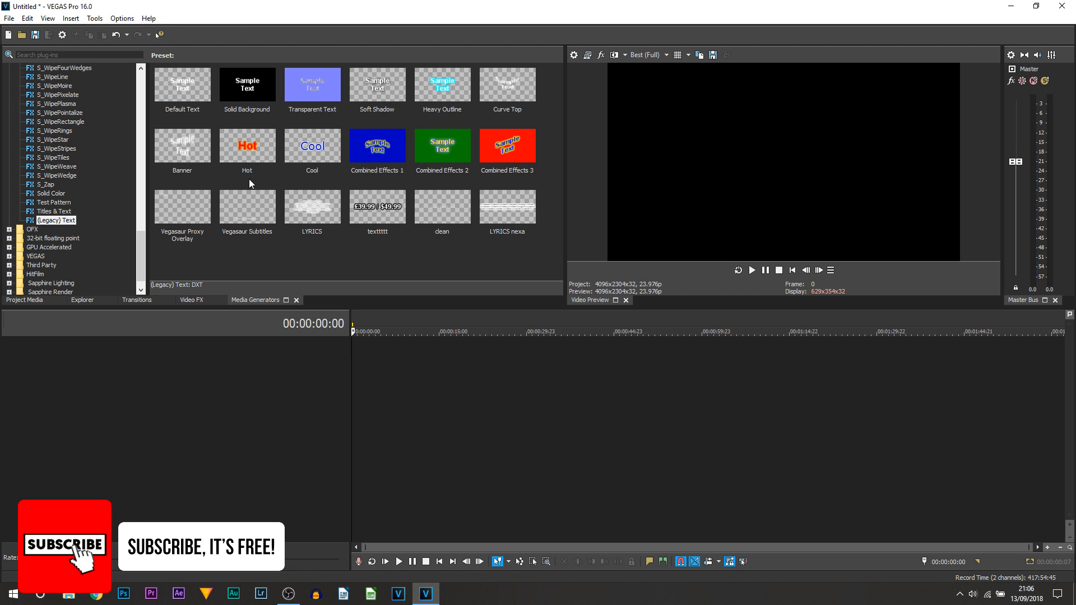
left_click(54, 211)
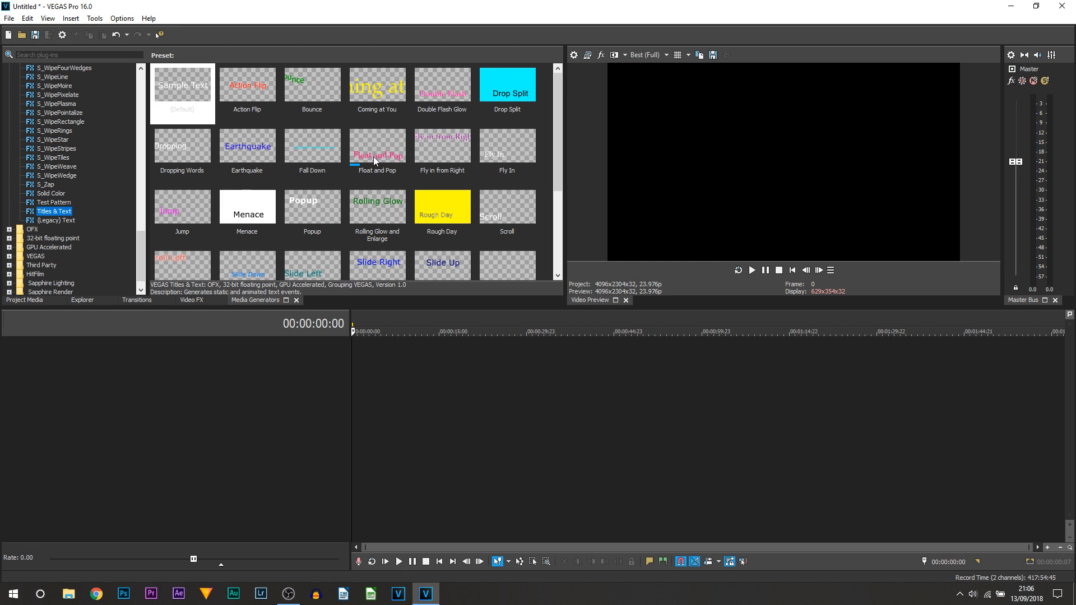
scroll(374, 156, "down", 1)
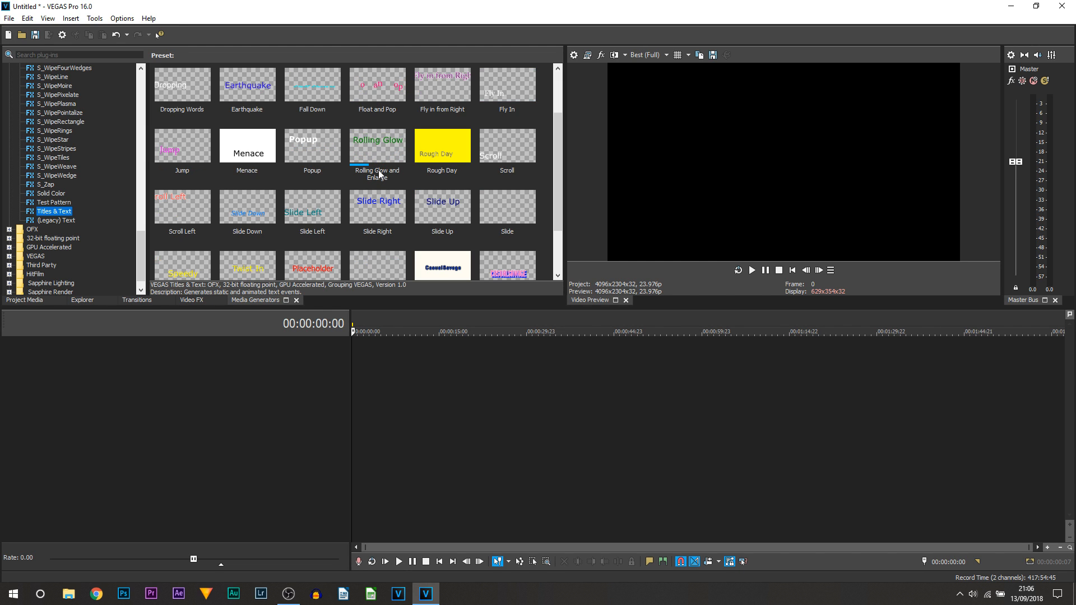
scroll(378, 211, "down", 1)
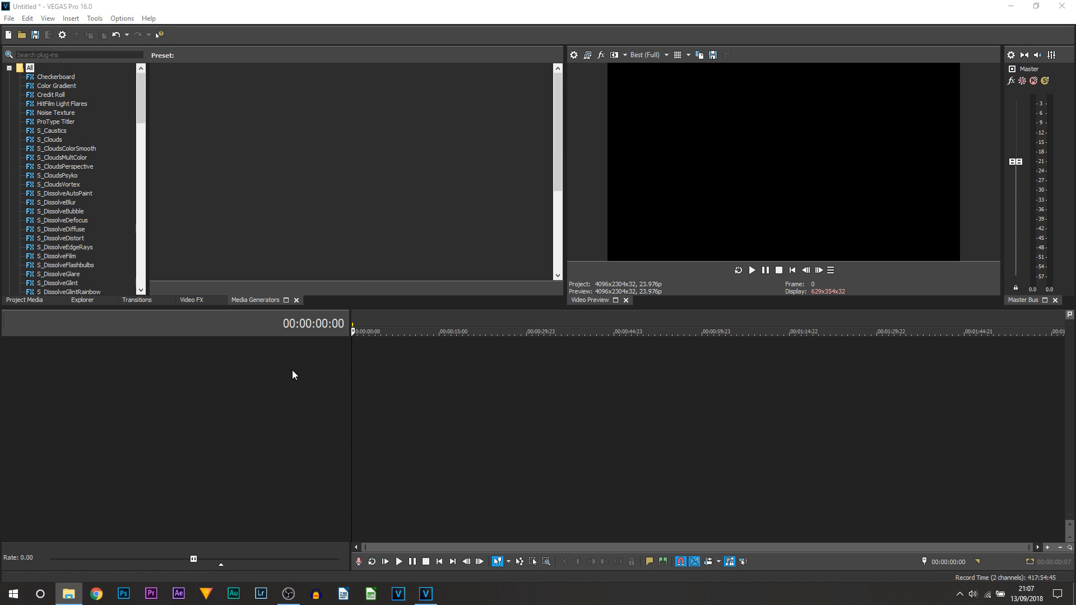
Place 2018 outro.mp4 at the start of the timeline on video and audio tracks.
mouse_move(352, 362)
left_mouse_down()
mouse_move(365, 361)
mouse_move(354, 366)
left_mouse_up()
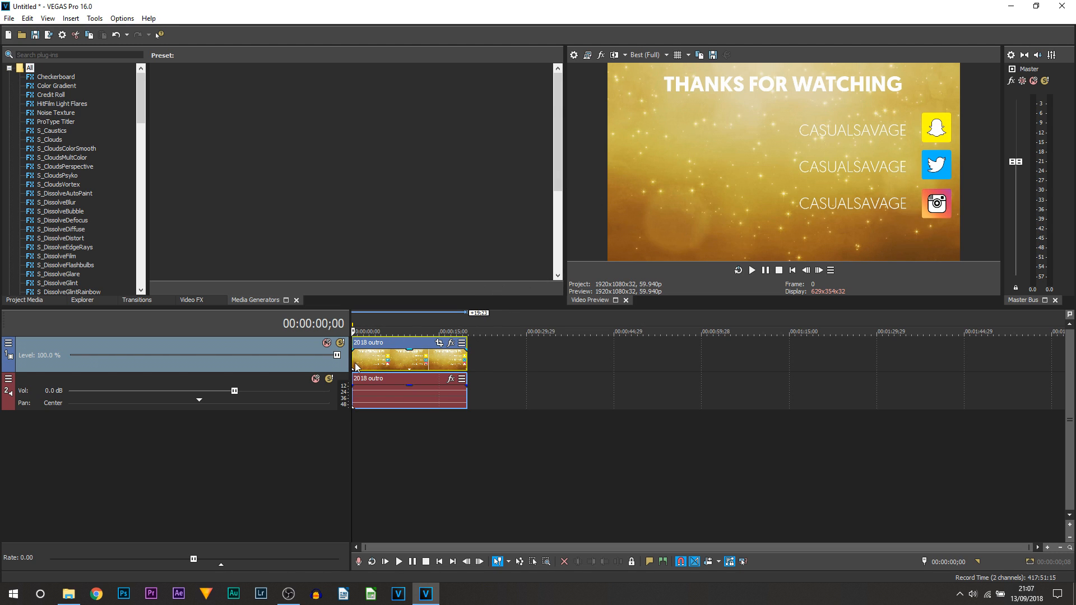
left_click(507, 355)
key("Home")
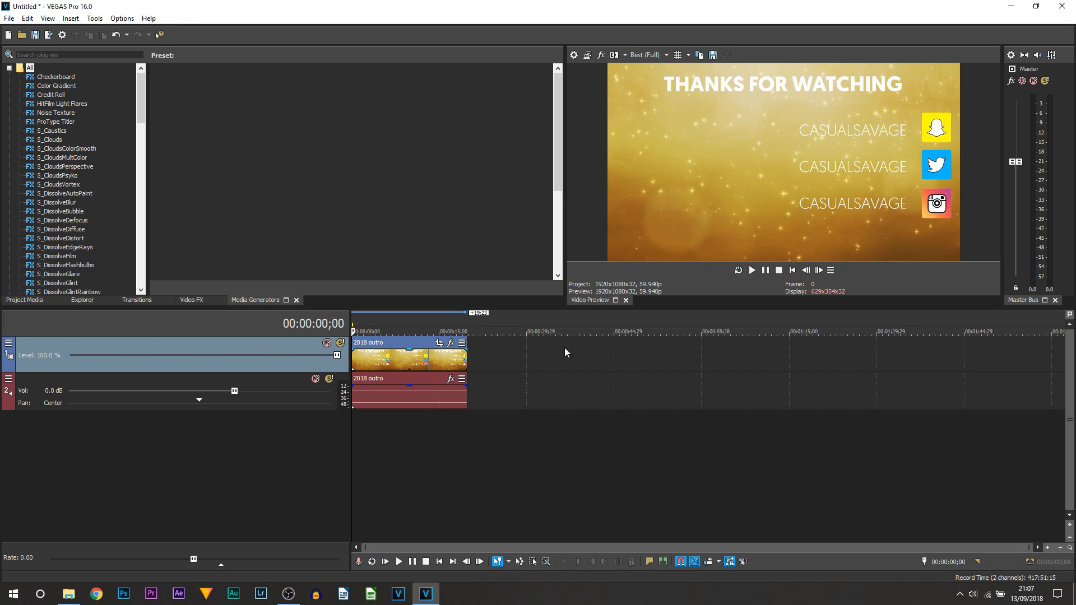
Show Project Media, select the outro events and set the playhead just under one second.
left_click(12, 301)
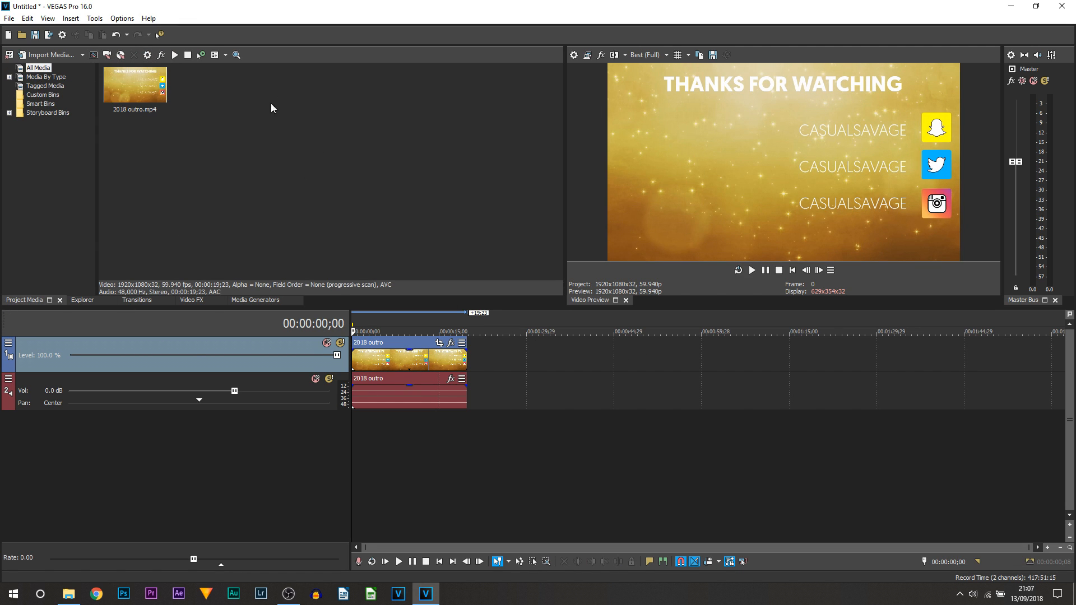
left_click(355, 363)
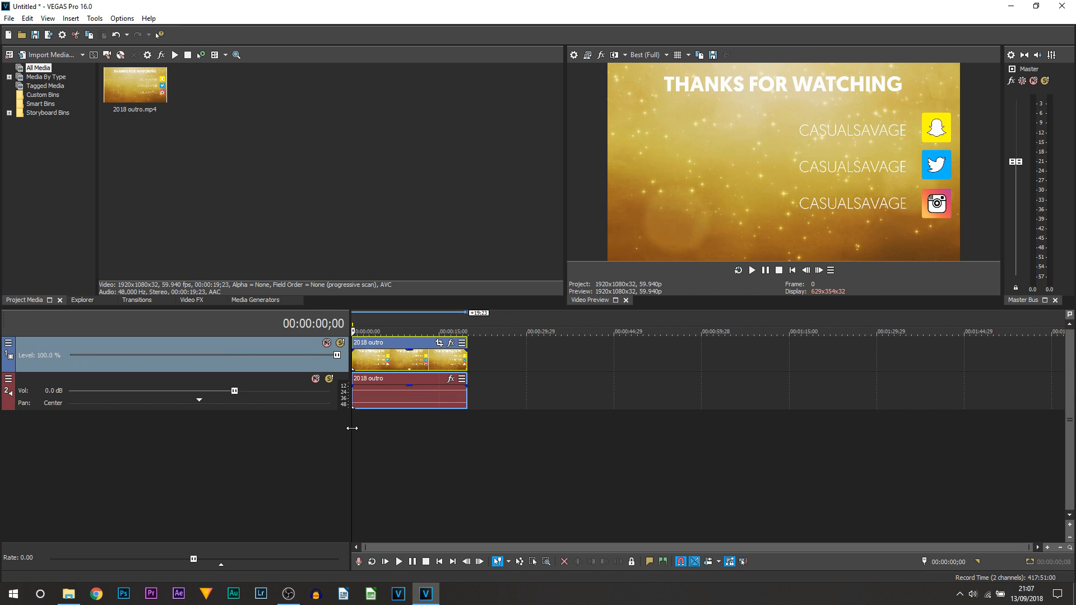
left_click_drag(352, 428, 350, 428)
In the outro video event's Properties, choose Disable resample and clear Maintain aspect ratio.
right_click(365, 359)
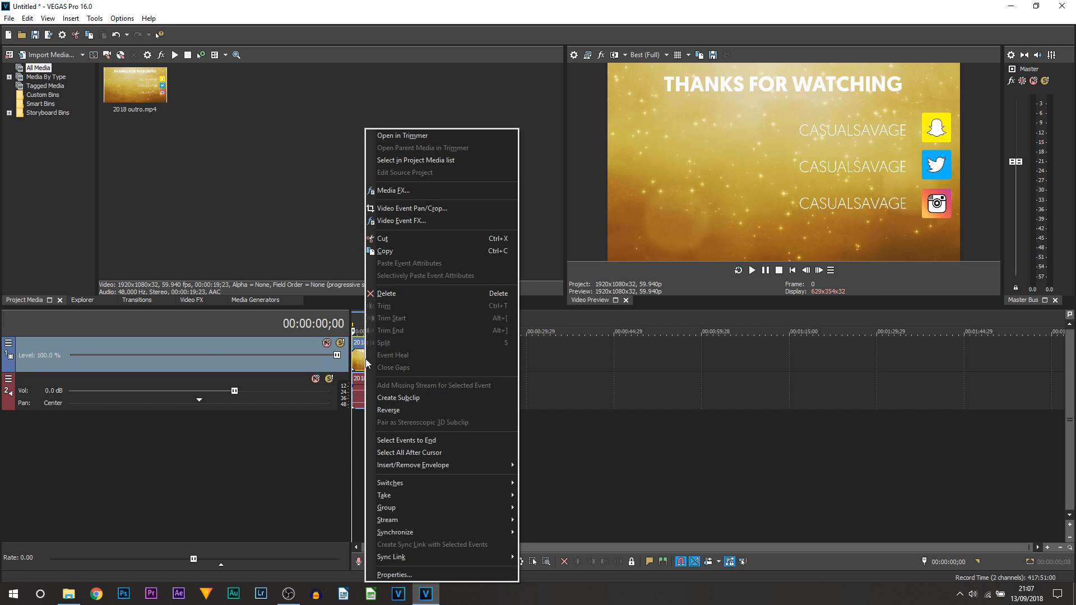
left_click(456, 575)
left_click(488, 233)
left_click(485, 183)
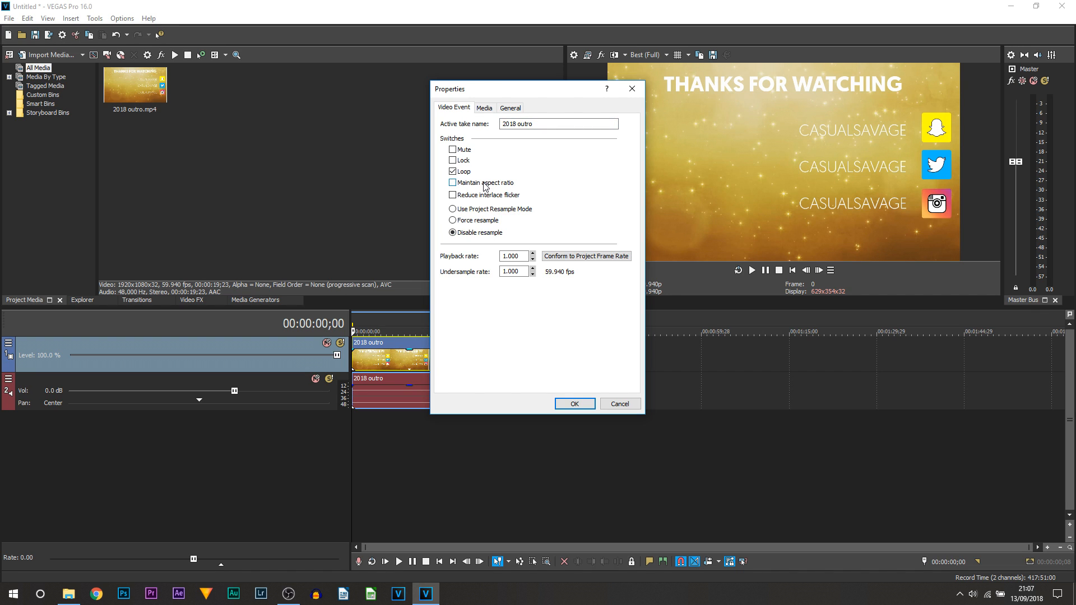
left_click(575, 404)
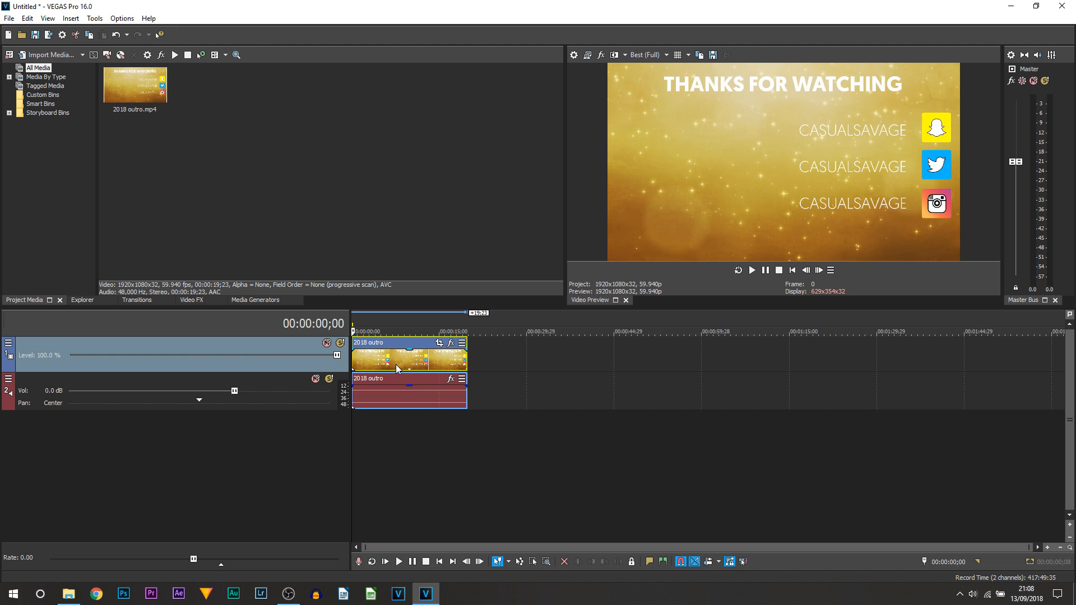
Select the outro tracks in turn, toggle Mute on the video track, then solo it.
left_click(275, 383)
left_click(271, 366)
left_click(271, 379)
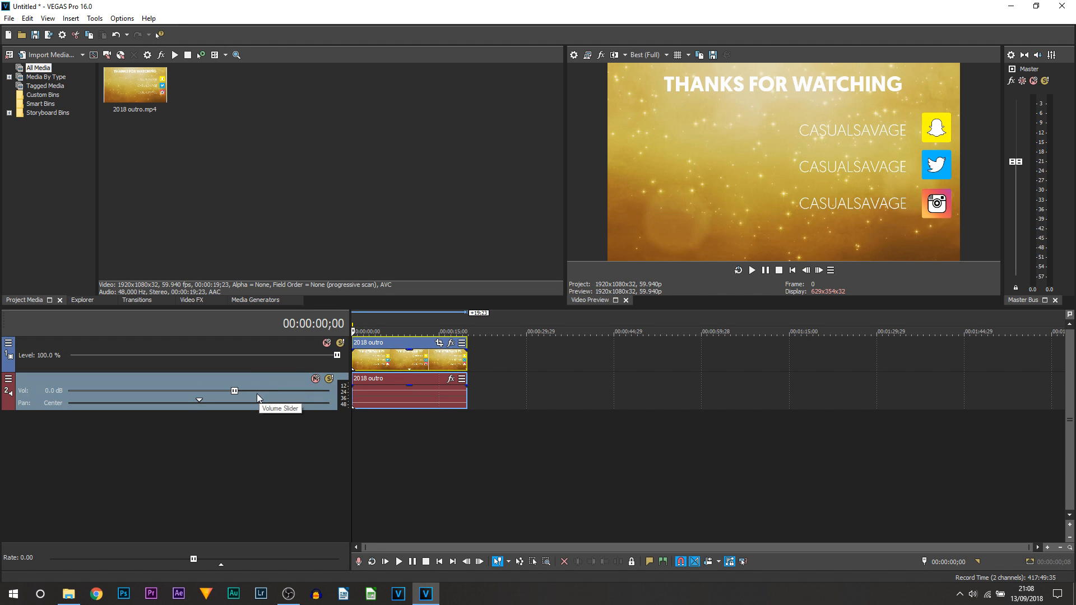
left_click(279, 347)
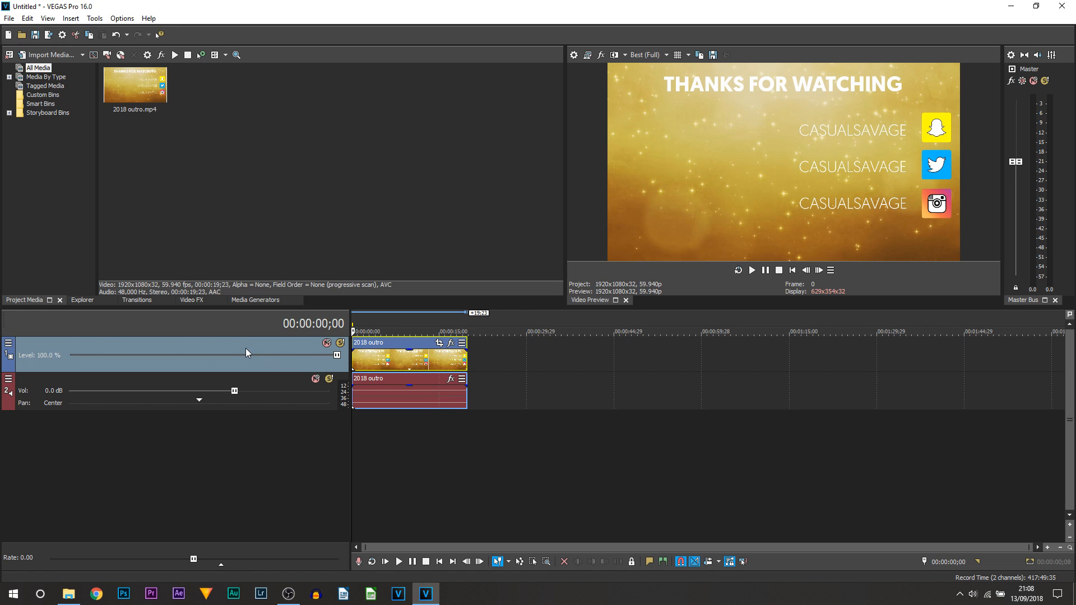
left_click(329, 342)
left_click(329, 342)
left_click(327, 343)
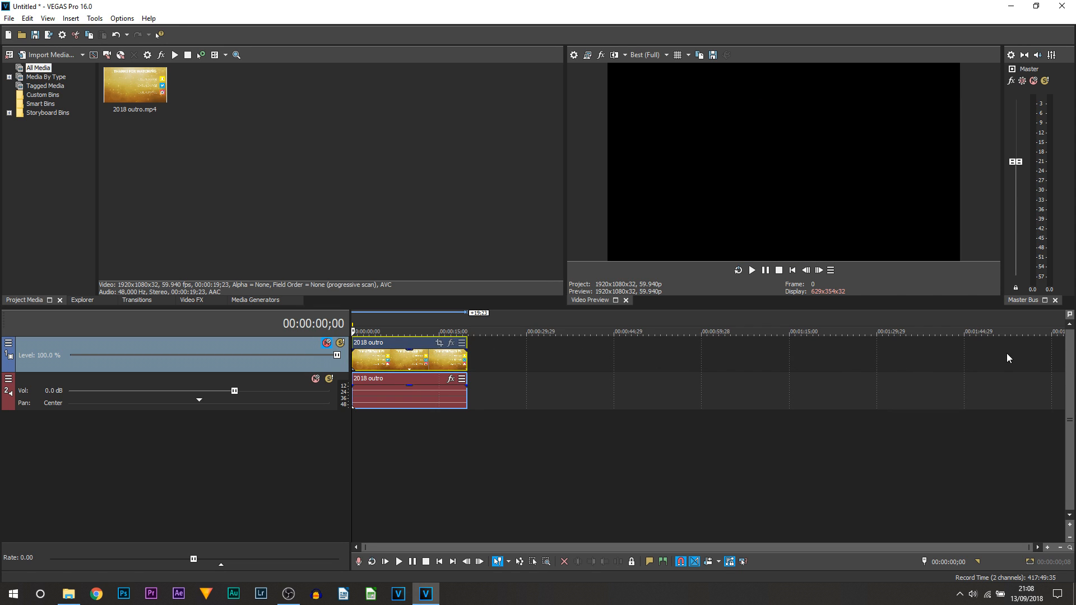
left_click(328, 344)
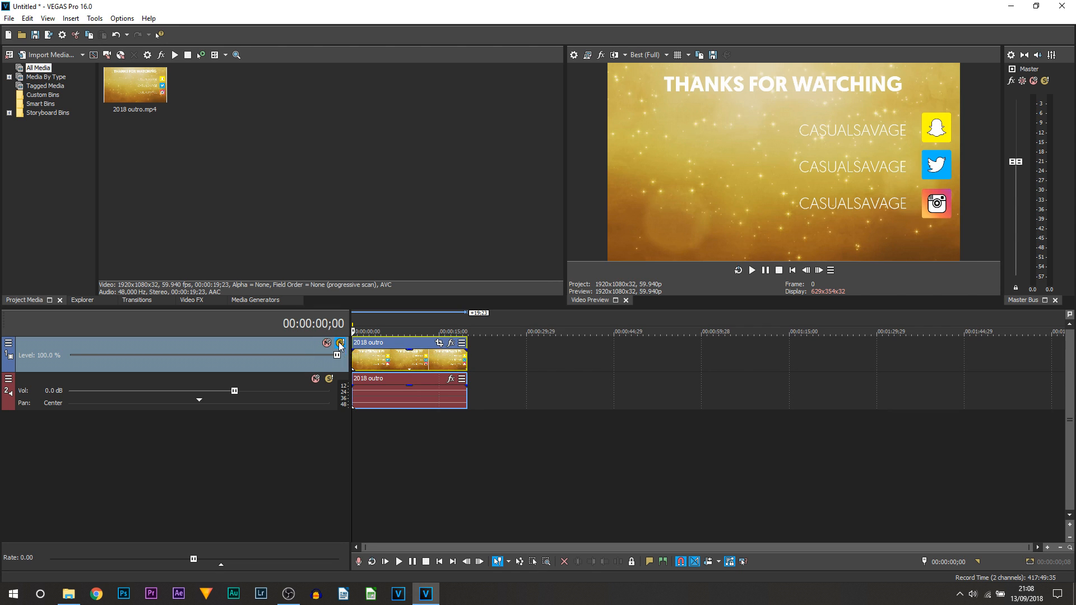
left_click(340, 344)
Test the outro track's Level slider, then add the room photo on a new top track.
left_click_drag(337, 355, 473, 360)
left_click_drag(1075, 233, 352, 341)
left_click(359, 364)
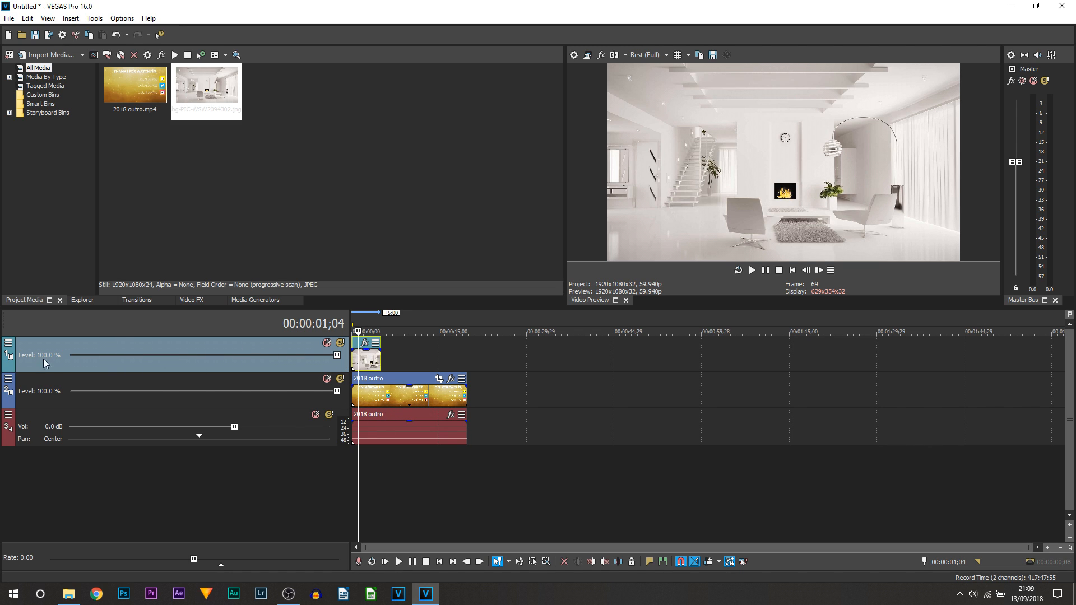
Lower the photo track's level to 48.6%, then delete the room-photo track.
left_click_drag(342, 358, 199, 359)
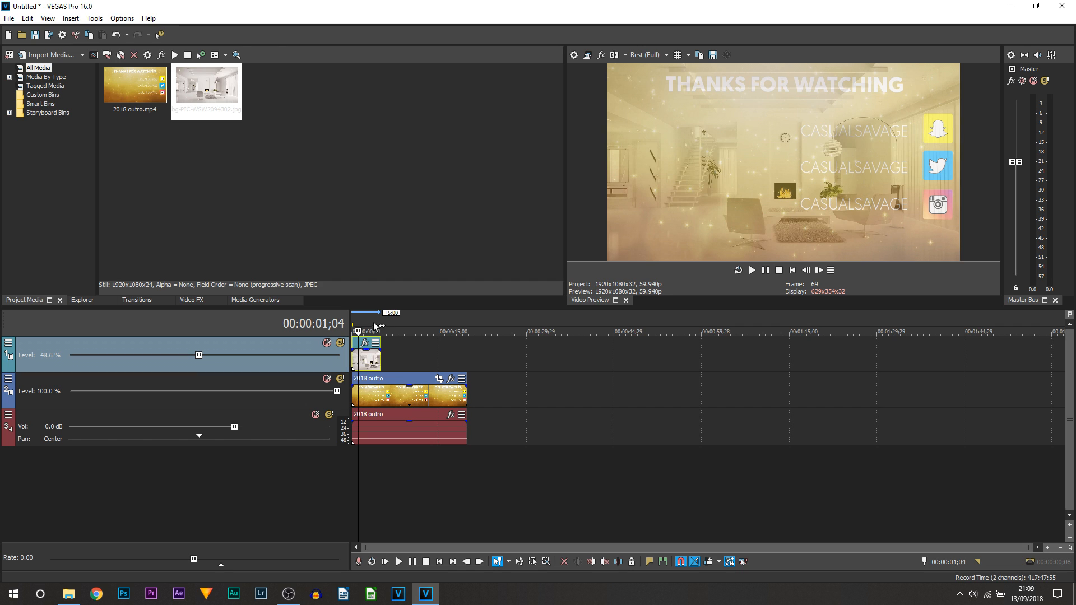
right_click(203, 346)
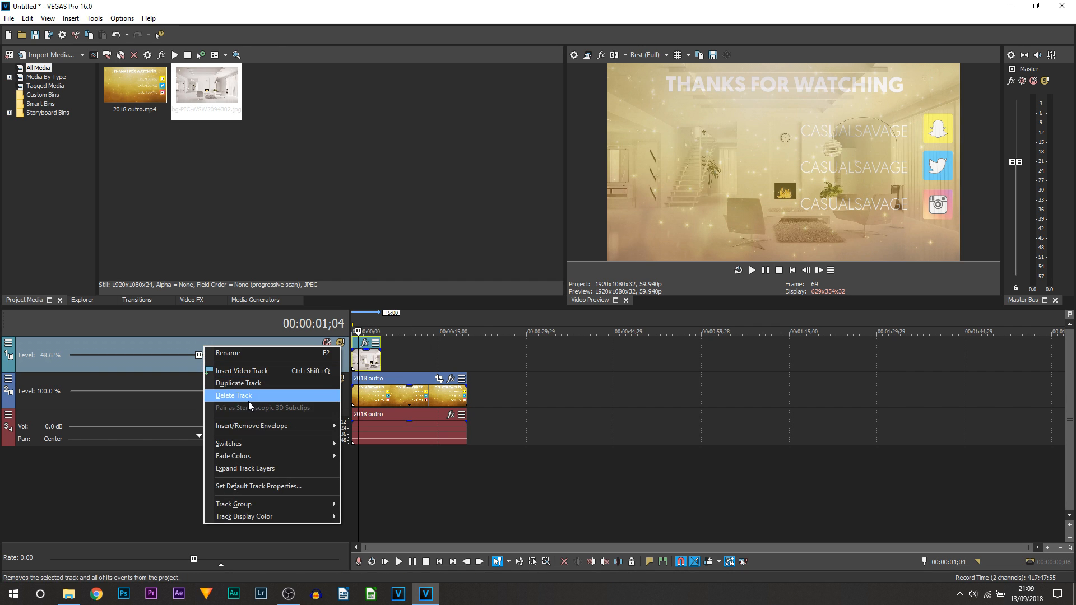
left_click(406, 363)
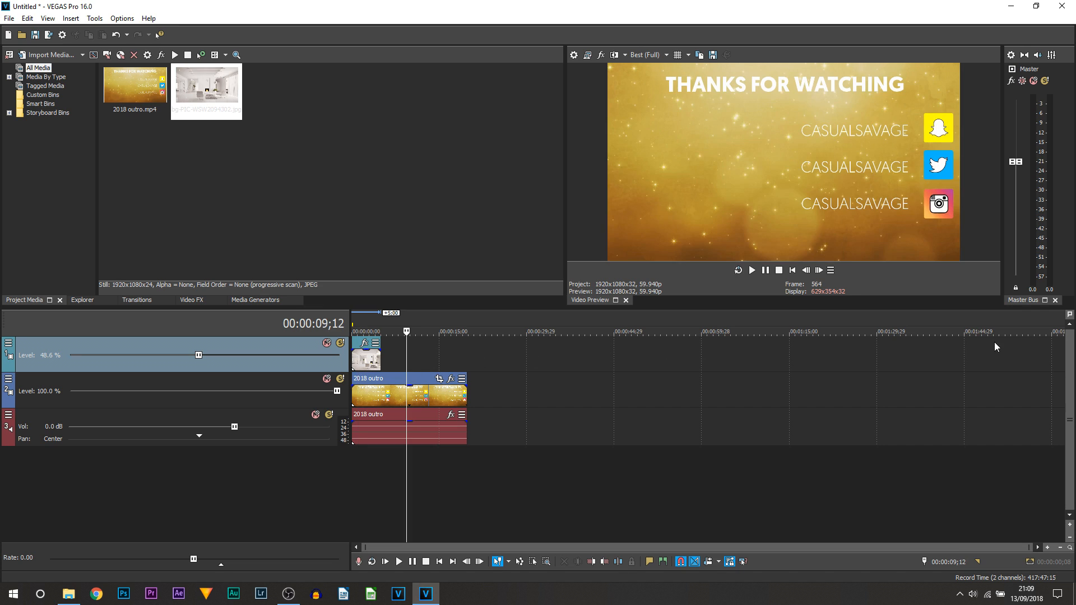
right_click(258, 340)
left_click(279, 366)
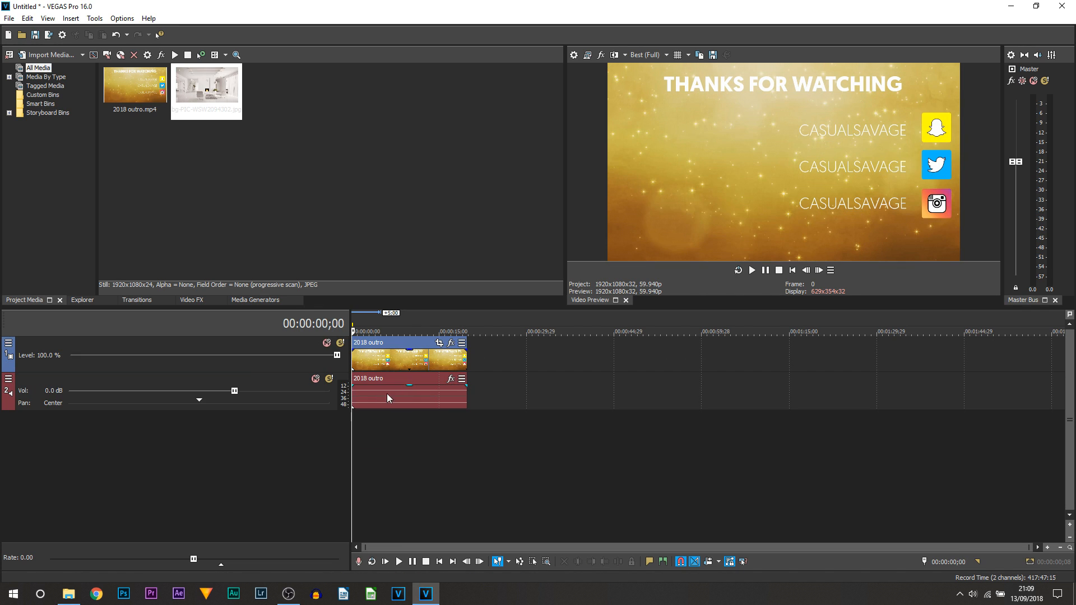
left_click(95, 386)
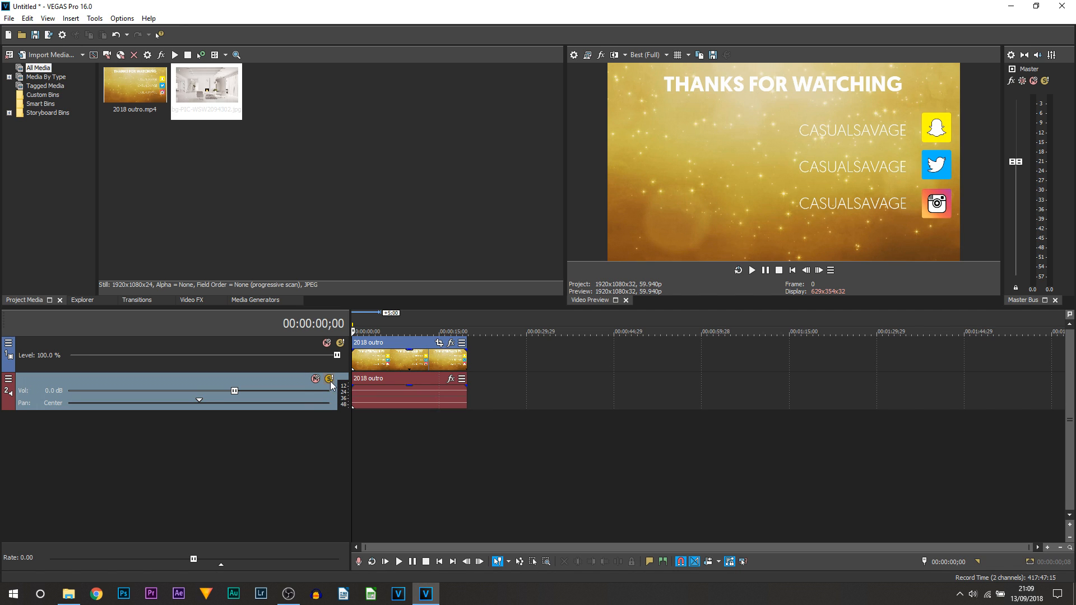
left_click_drag(234, 392, 25, 397)
left_click(125, 392)
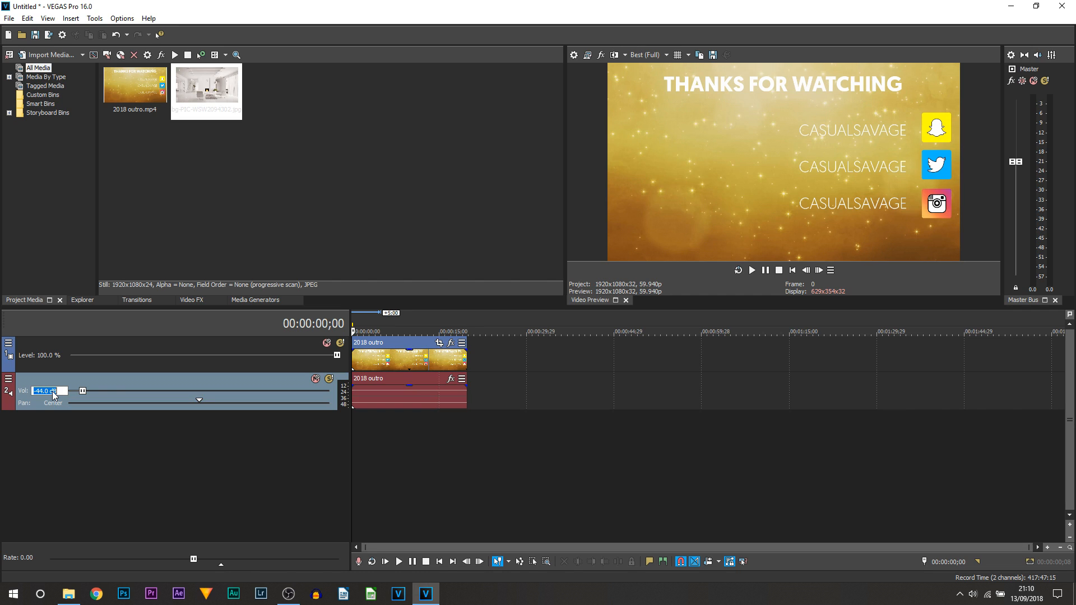
type("0")
key("Return")
left_click_drag(155, 401, 203, 404)
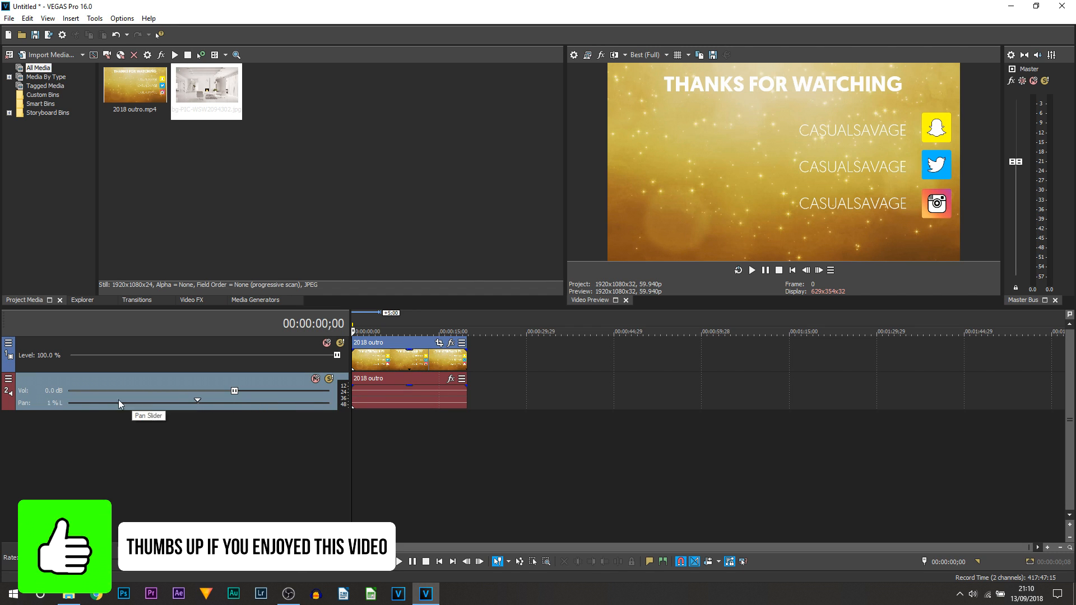
double_click(54, 405)
left_click(217, 354)
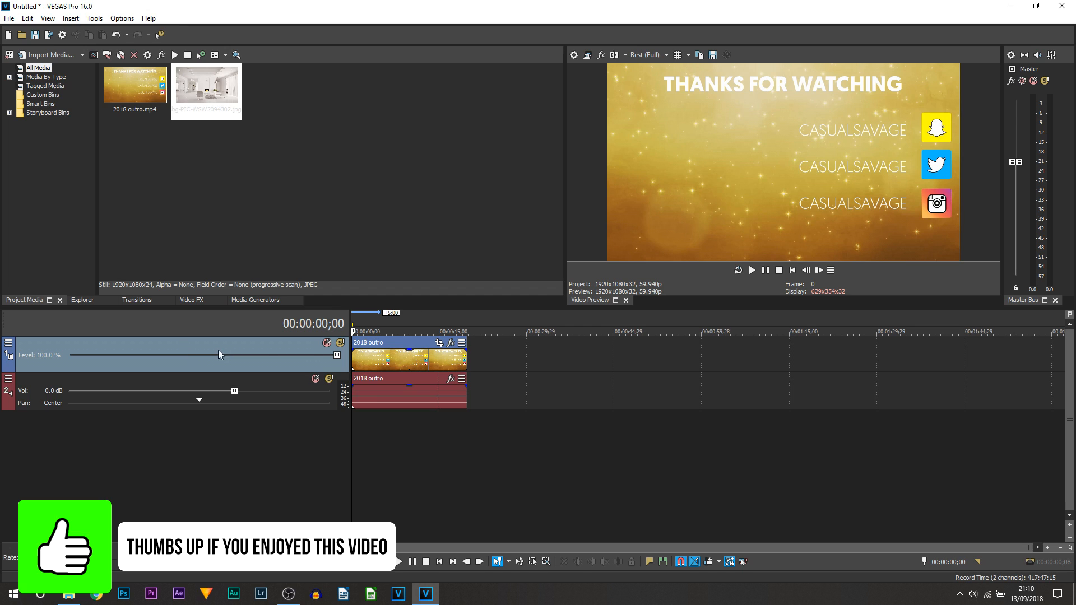
Set the video track header's visible button set to Show All.
left_click(8, 344)
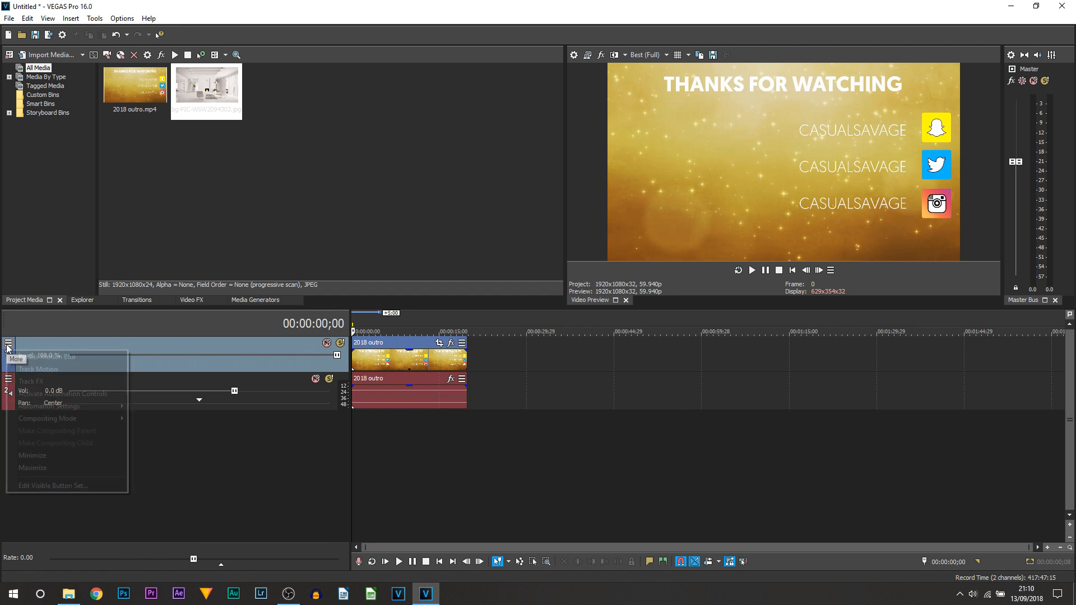
left_click(62, 486)
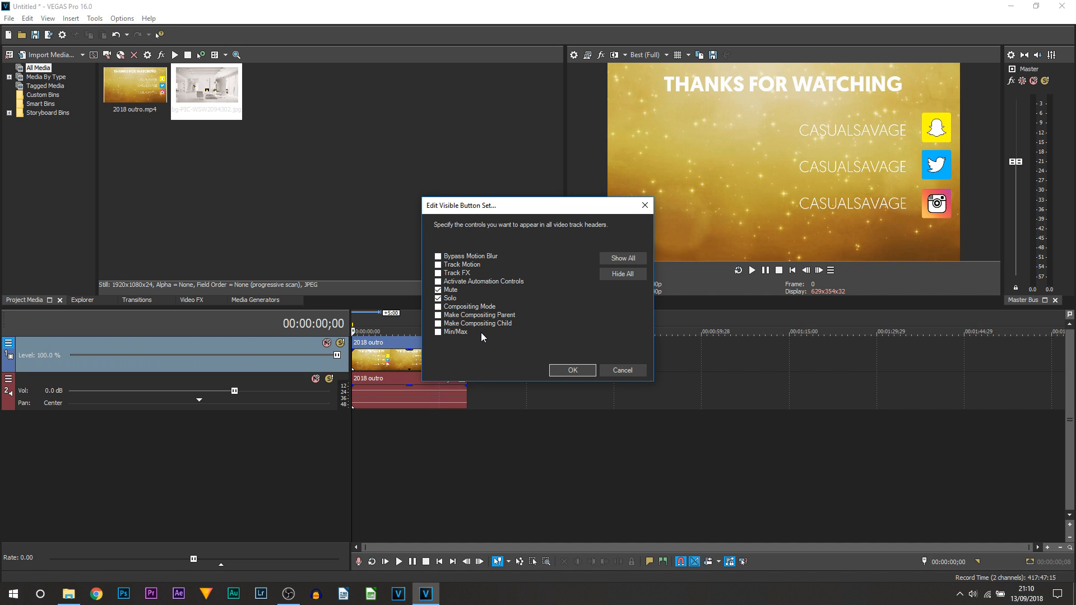
left_click(619, 259)
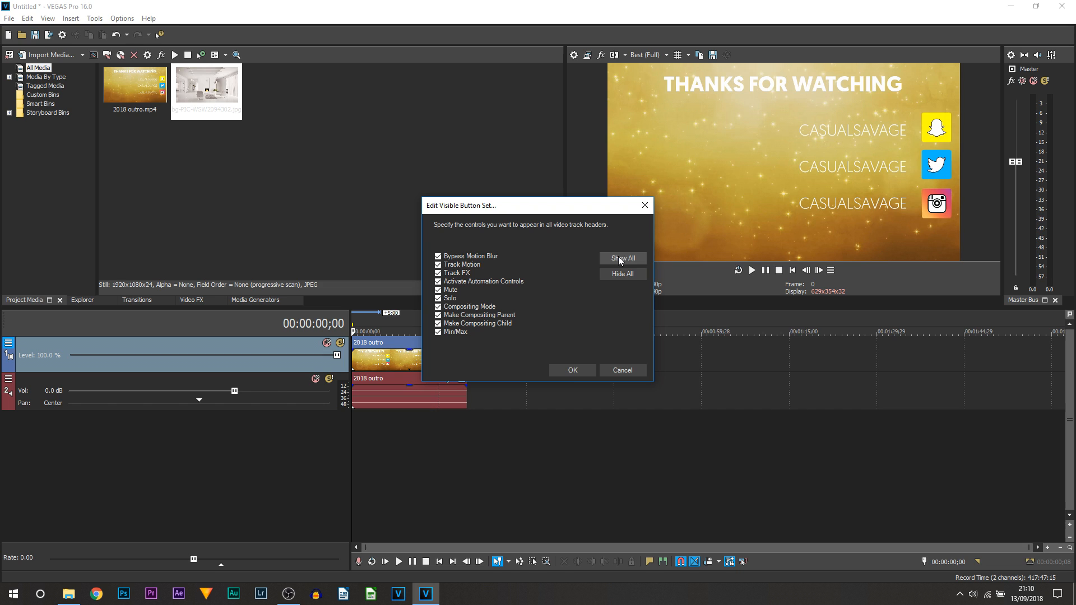
left_click(571, 370)
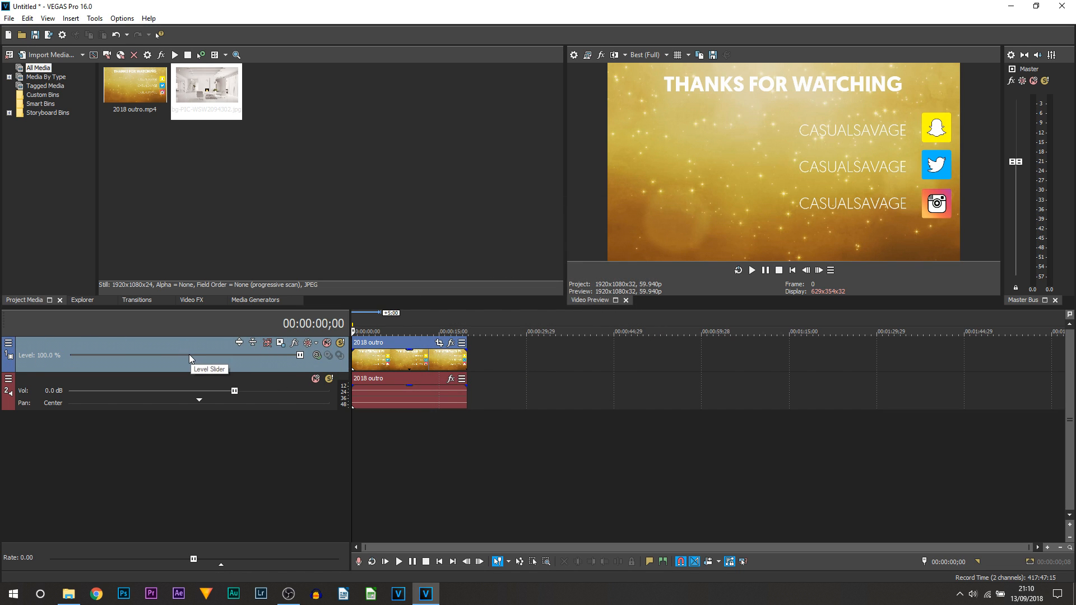
left_click(239, 343)
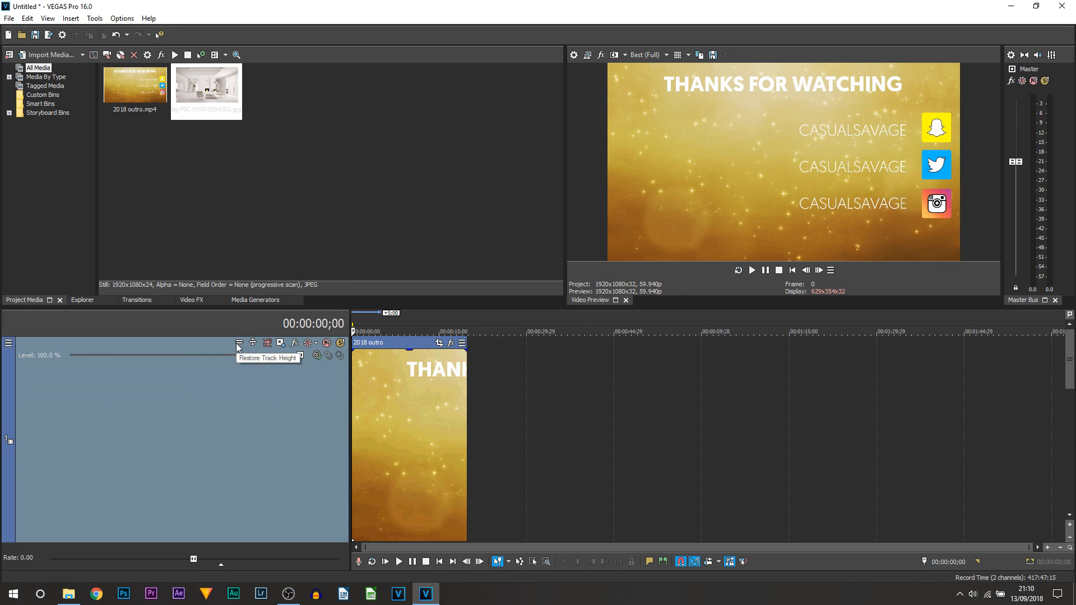
left_click(238, 343)
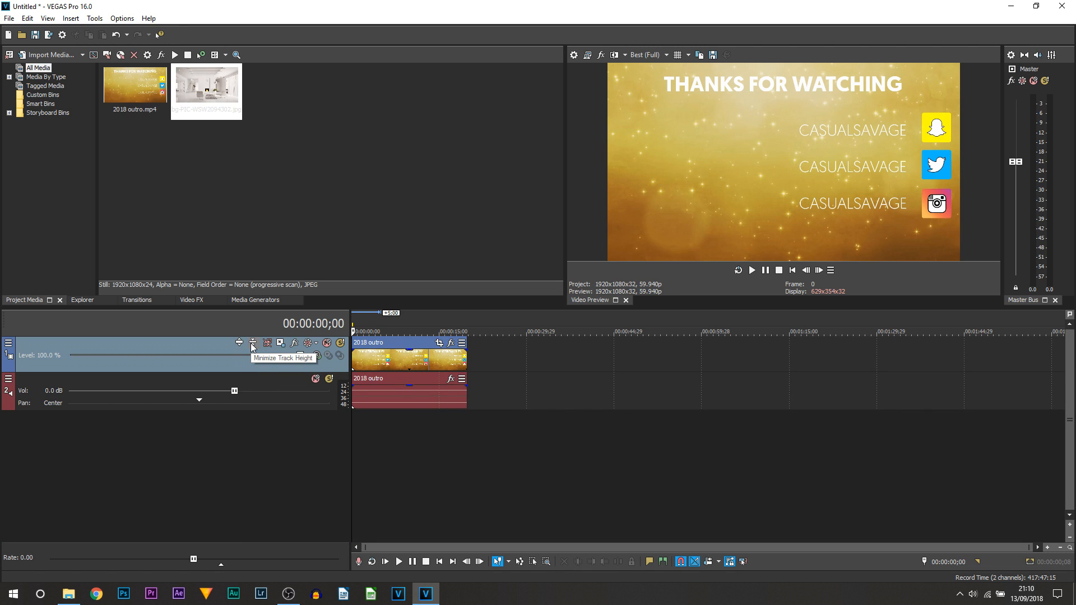
left_click(251, 343)
left_click(252, 343)
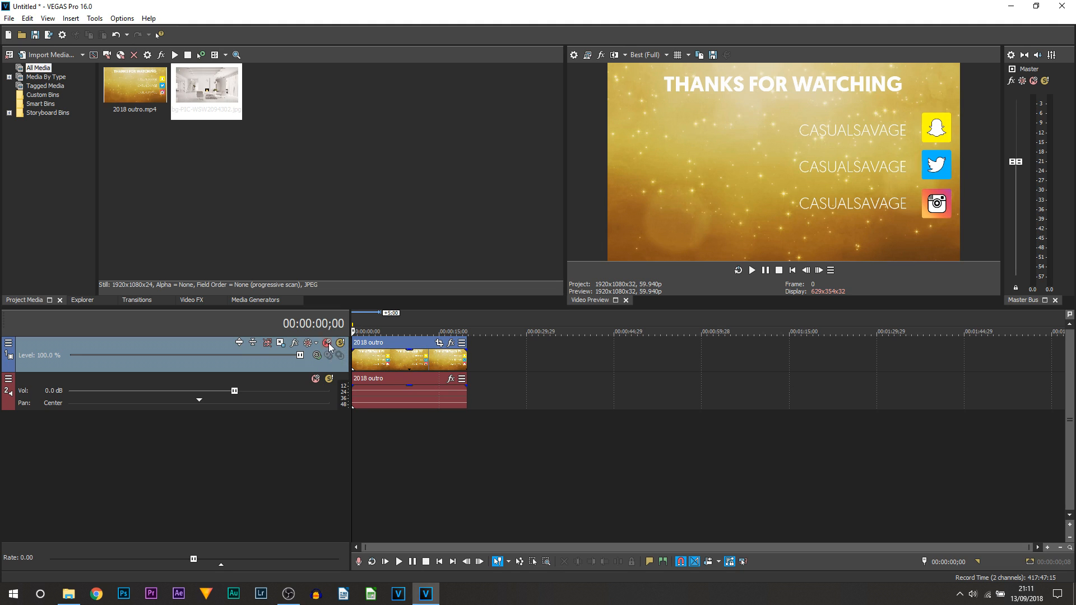
Set the audio track header's visible button set to Show All.
left_click(9, 379)
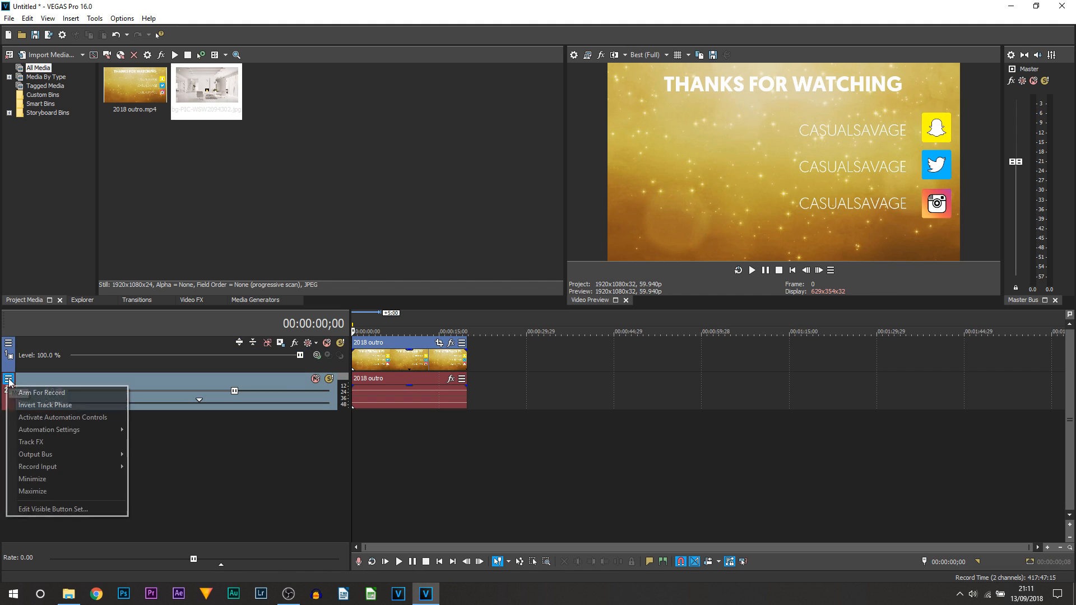
left_click(56, 509)
left_click(623, 262)
left_click(569, 364)
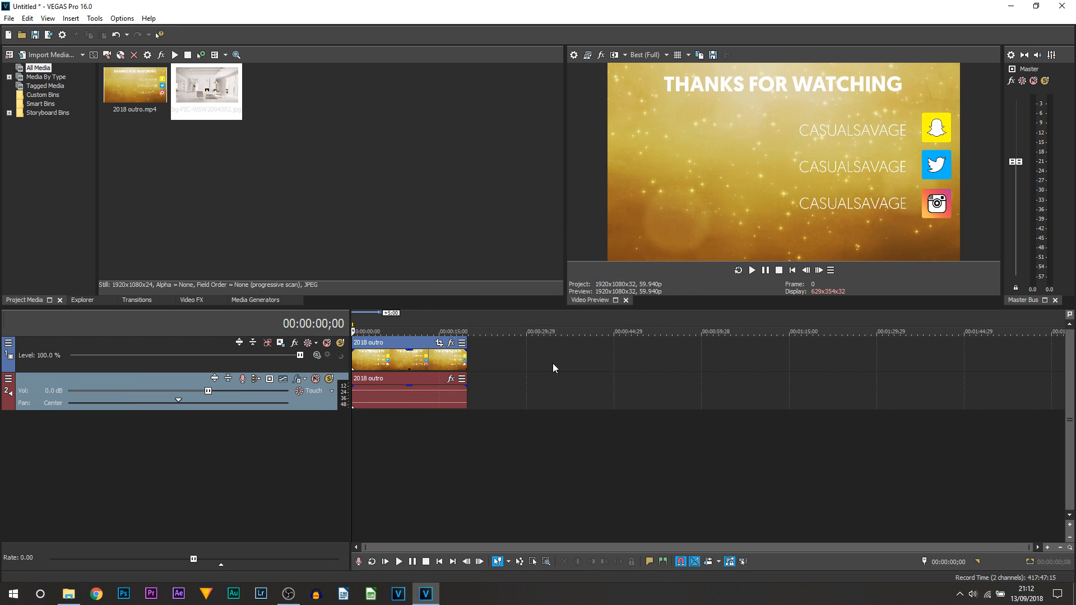
Maximize the audio track's height, then return it to normal height.
left_click(214, 379)
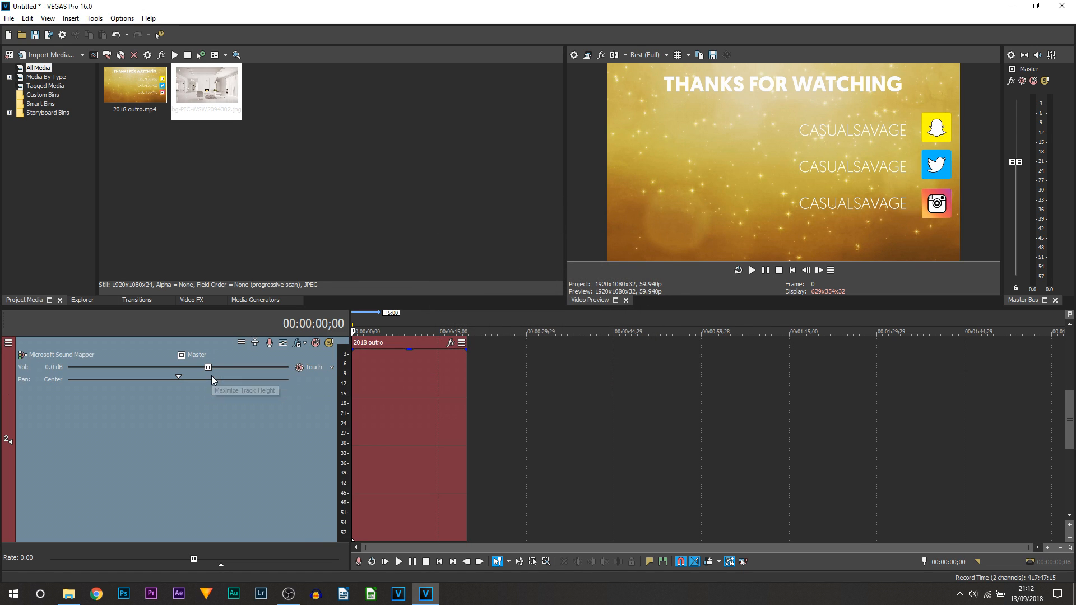
left_click(241, 343)
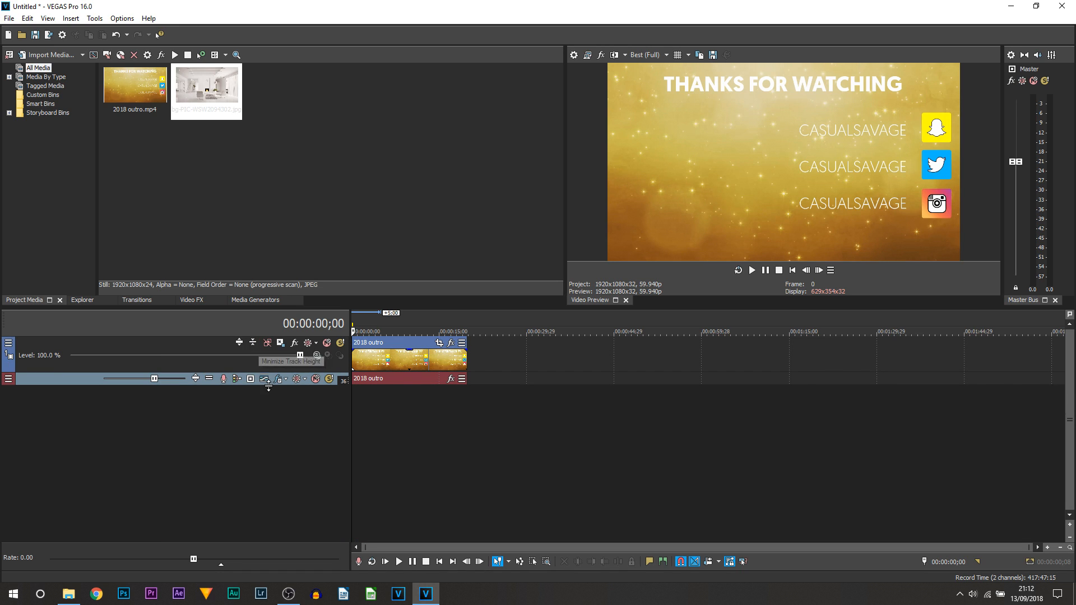
left_click(210, 379)
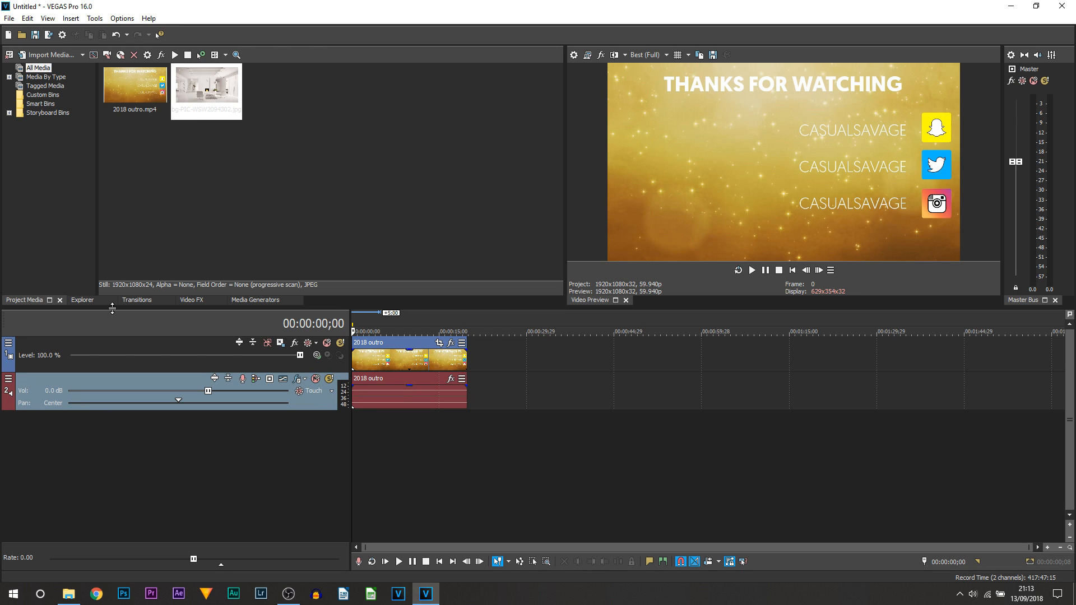
Give the outro clip a fade-in of about four seconds and play it back to check.
left_click(135, 304)
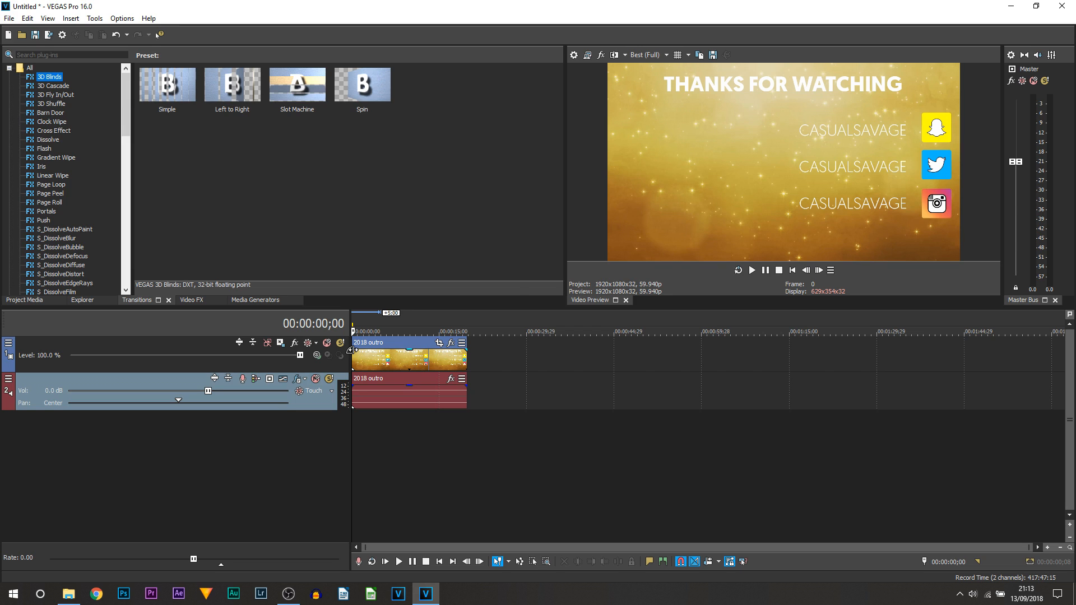
left_click_drag(351, 350, 379, 350)
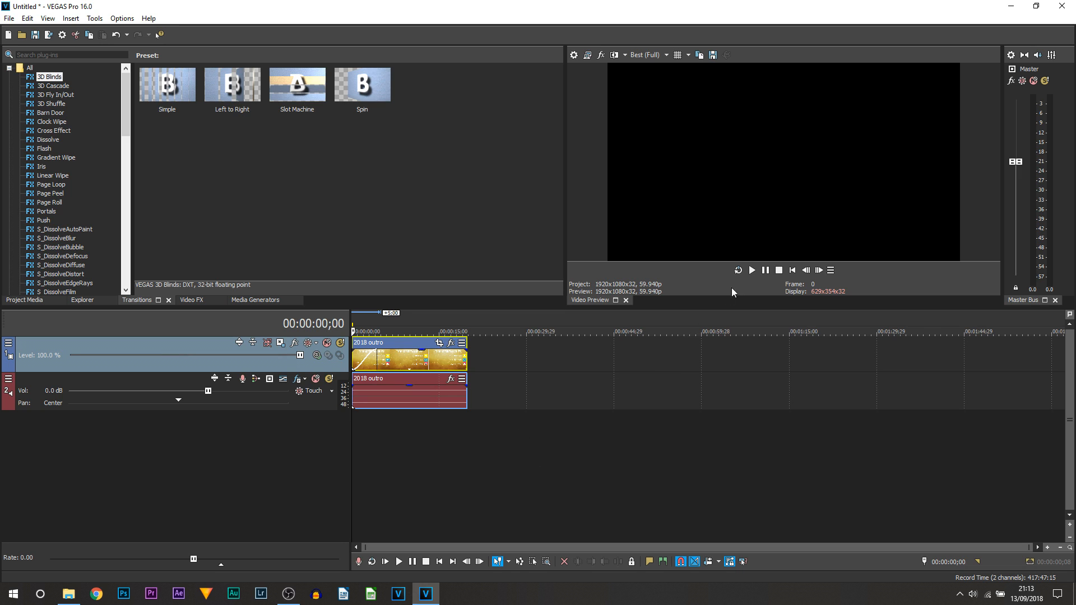
left_click(762, 271)
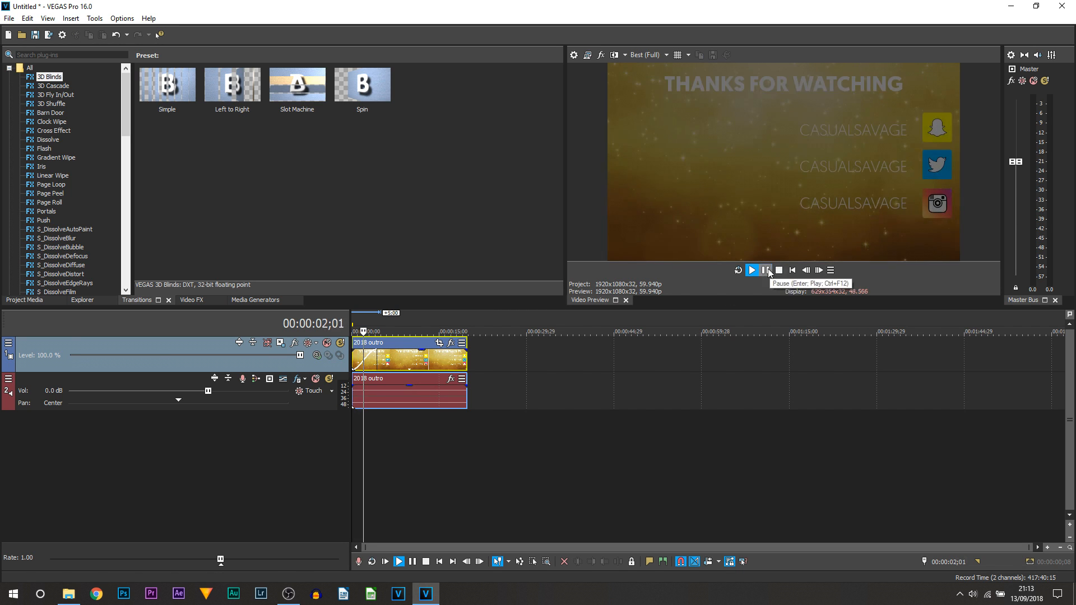
left_click(767, 272)
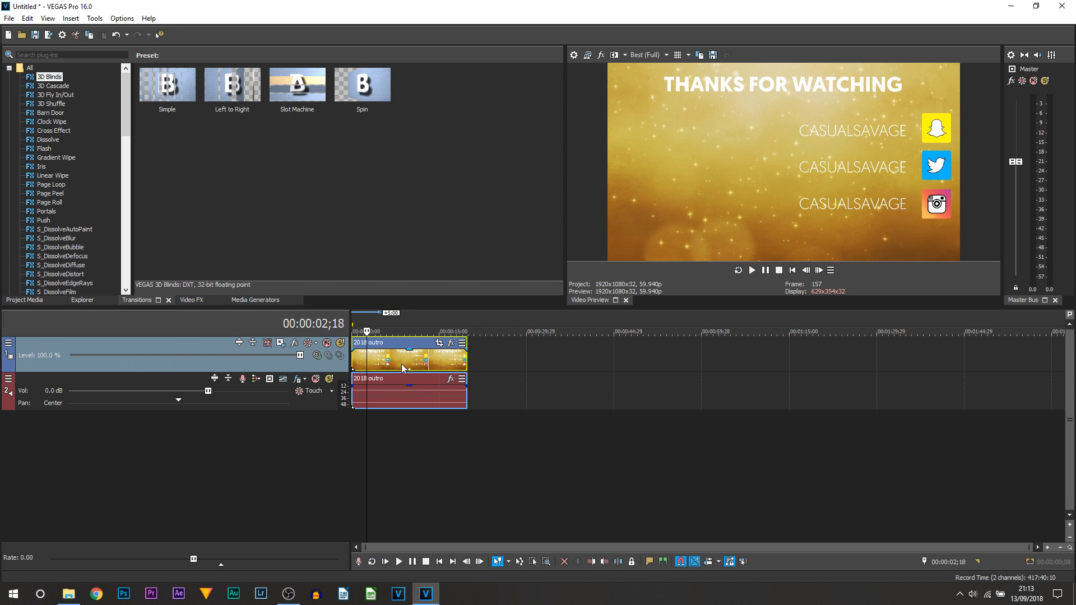
Fade out the outro clip's end, preview it, and select the outro audio event.
left_click_drag(465, 350, 446, 349)
left_click(434, 365)
left_click(753, 272)
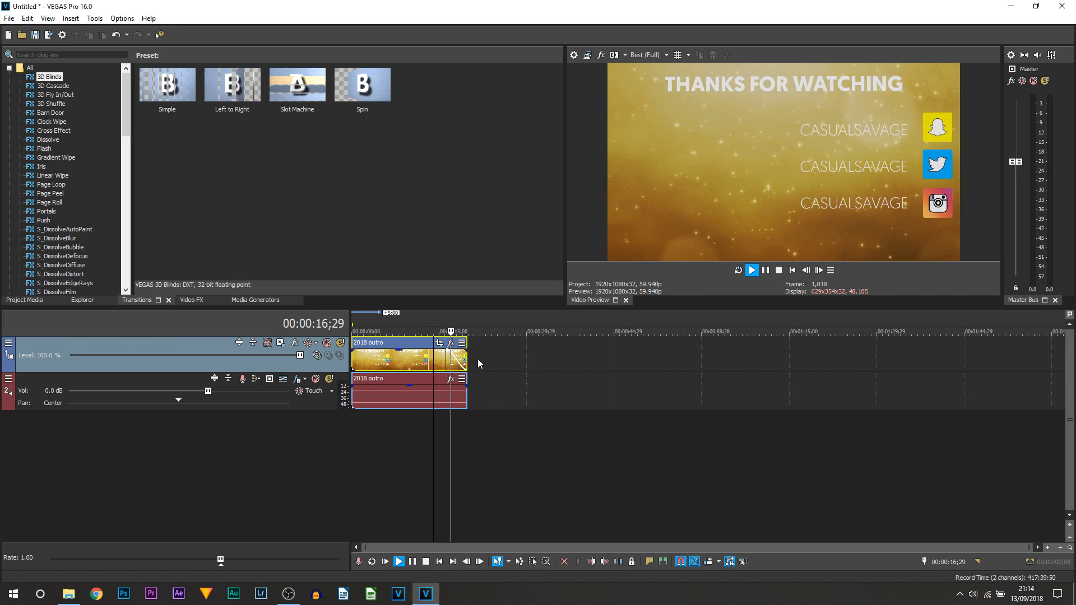
left_click(766, 271)
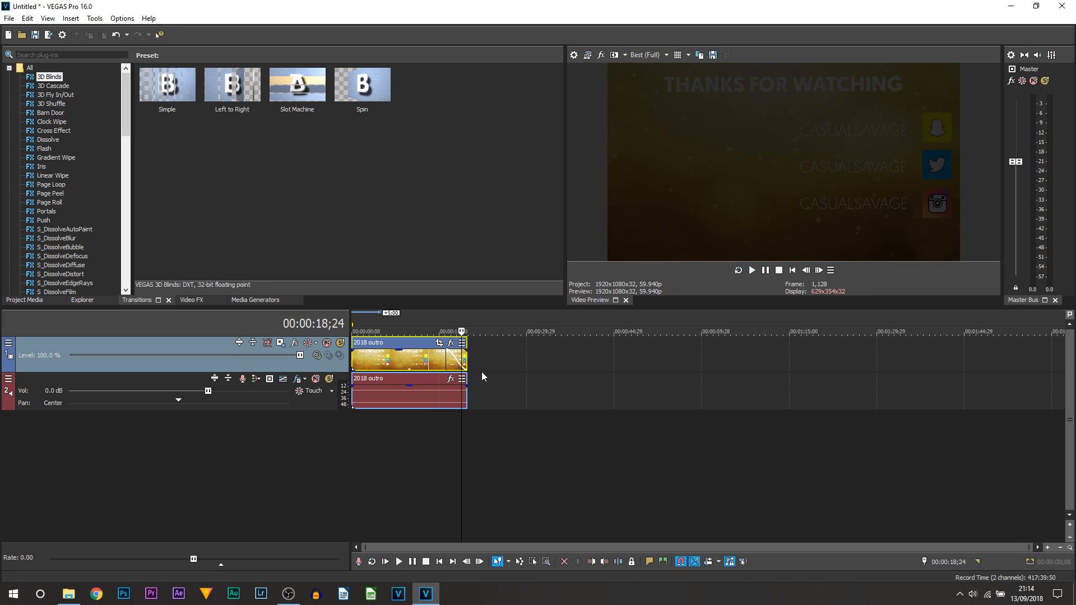
left_click(424, 391)
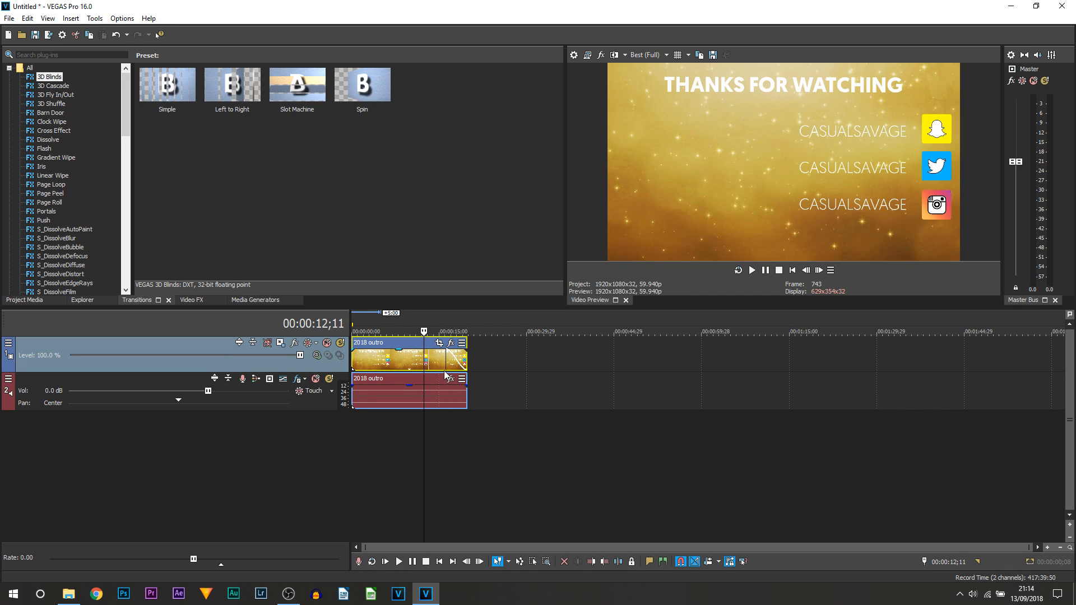
left_click(357, 388)
Fade out the end of the outro audio event and set the playhead to 00:00:04;01.
mouse_move(471, 384)
left_mouse_down()
mouse_move(352, 404)
mouse_move(463, 404)
left_mouse_up()
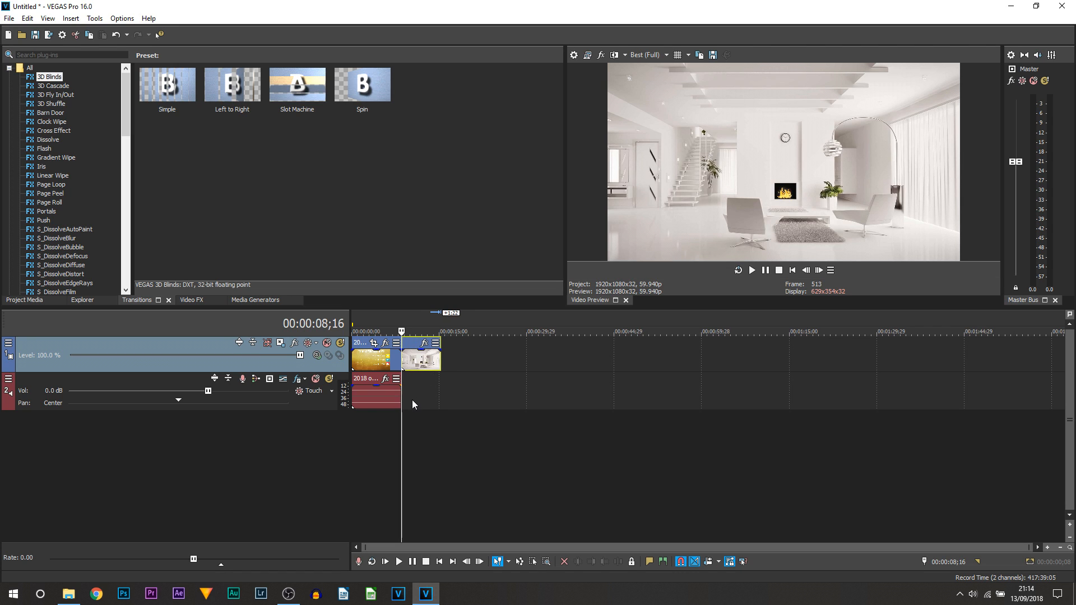
left_click(387, 418)
left_click(407, 409)
left_click(375, 426)
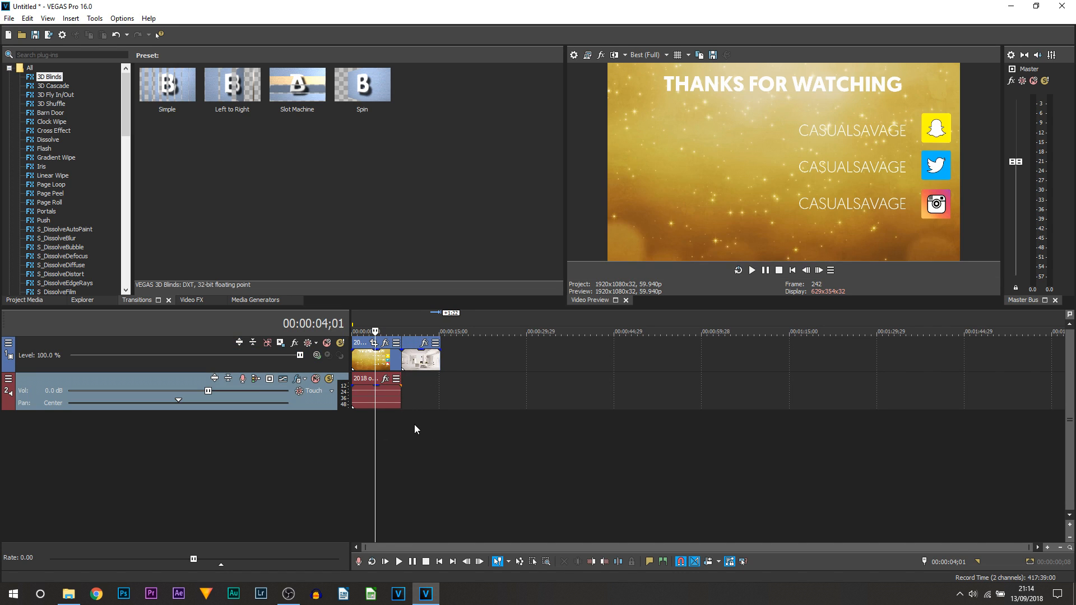
scroll(448, 434, "up", 2)
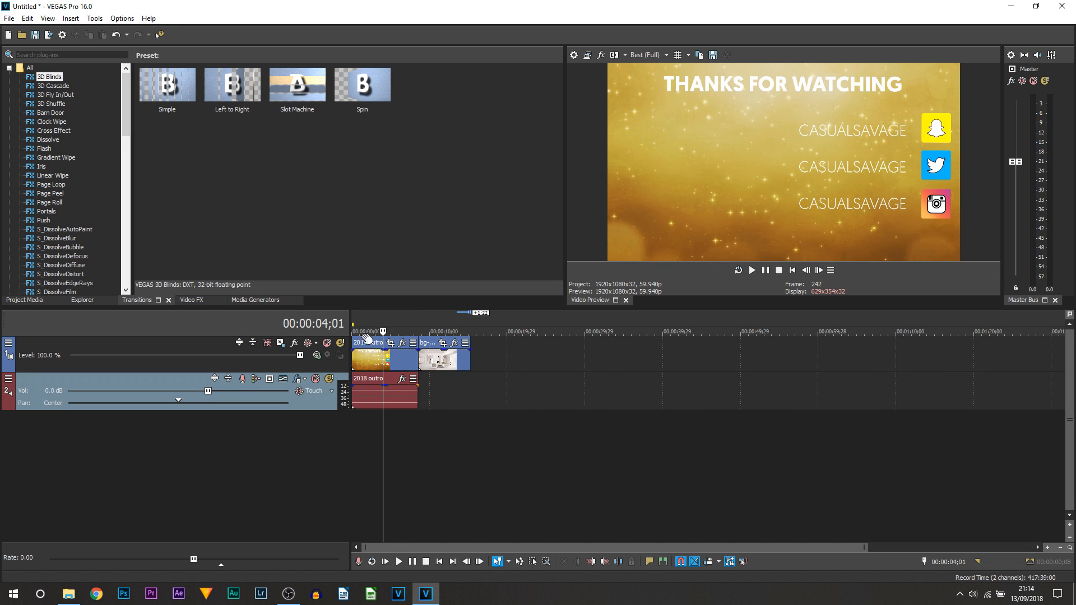
left_click_drag(126, 104, 134, 162)
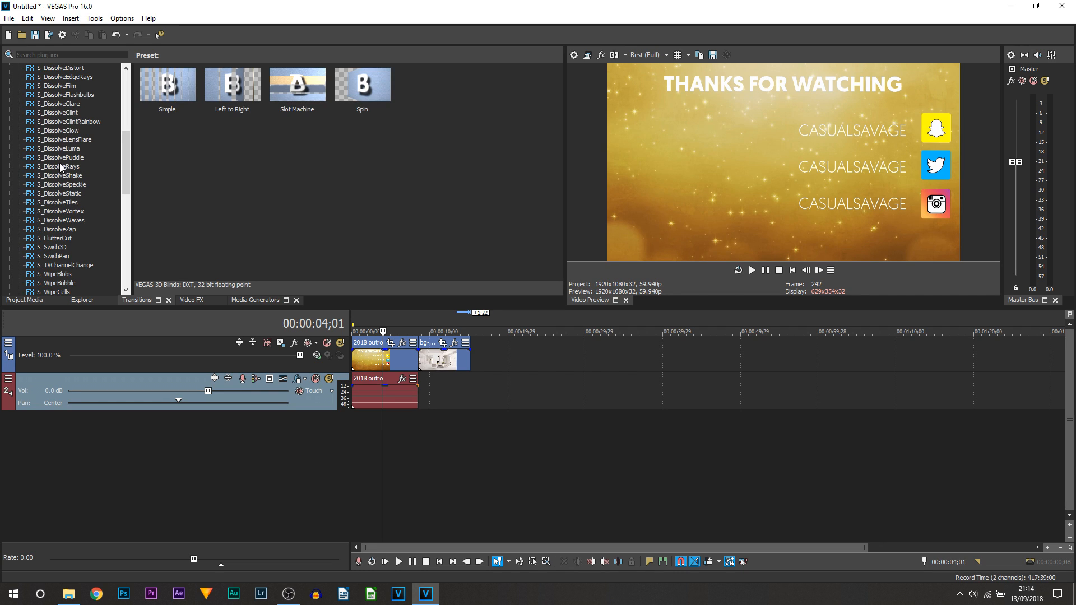
Drop the Slide Out, Top-Down transition onto the overlap between the outro and bg-PIC events.
left_click_drag(124, 179, 128, 269)
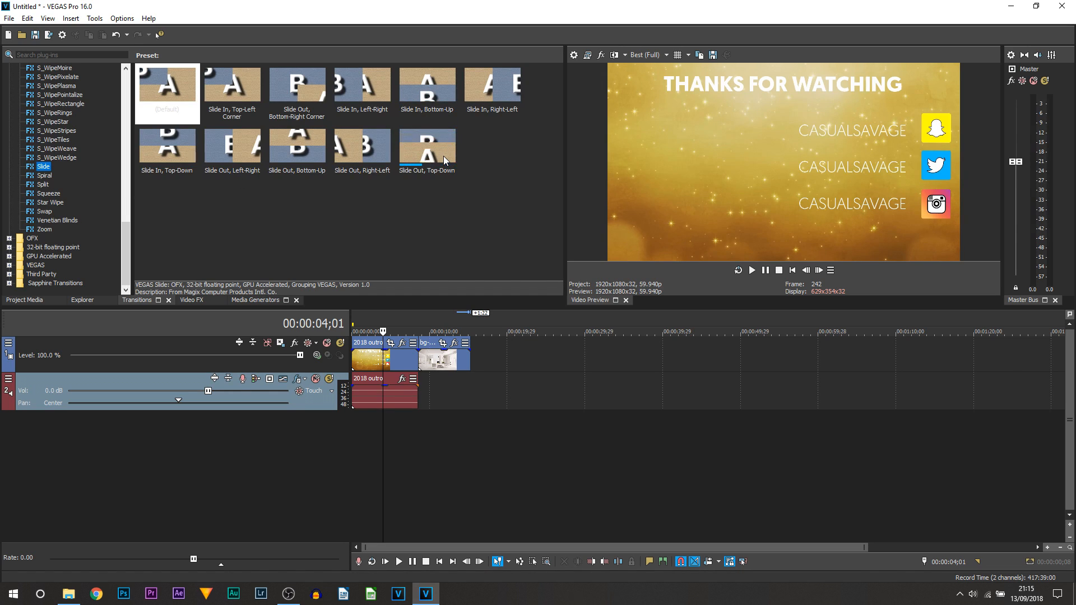
left_click_drag(437, 149, 435, 361)
left_click(547, 9)
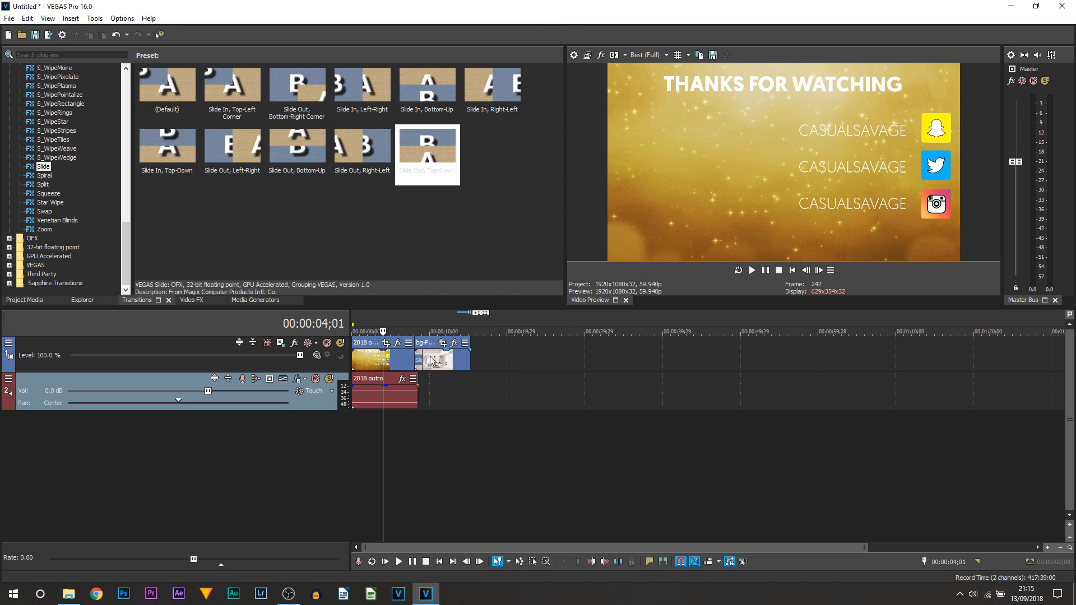
left_click(445, 393)
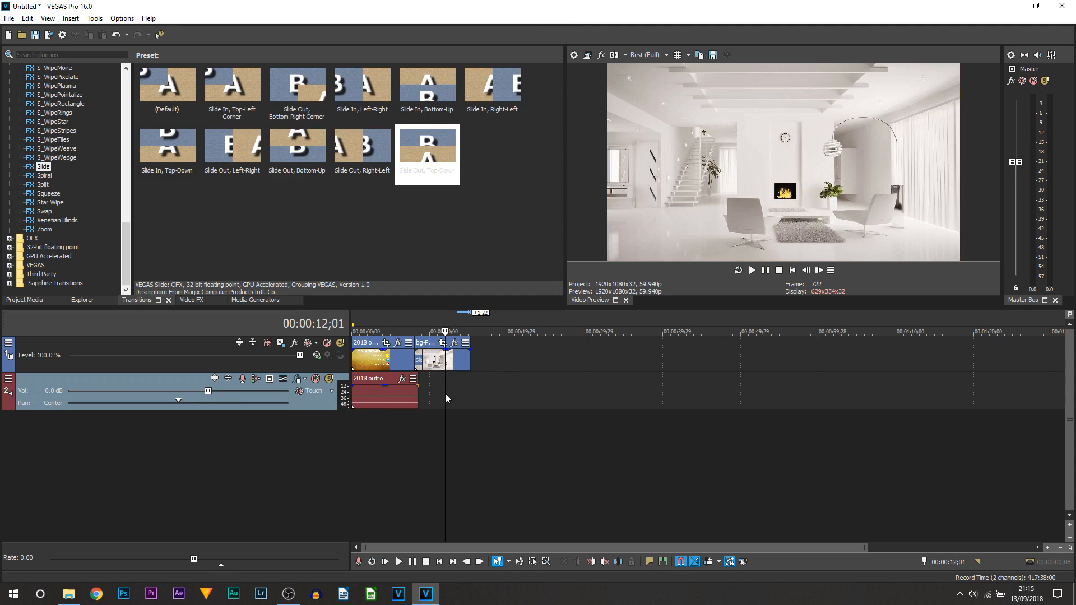
Play back the new Slide transition from inside the outro clip.
left_click(393, 439)
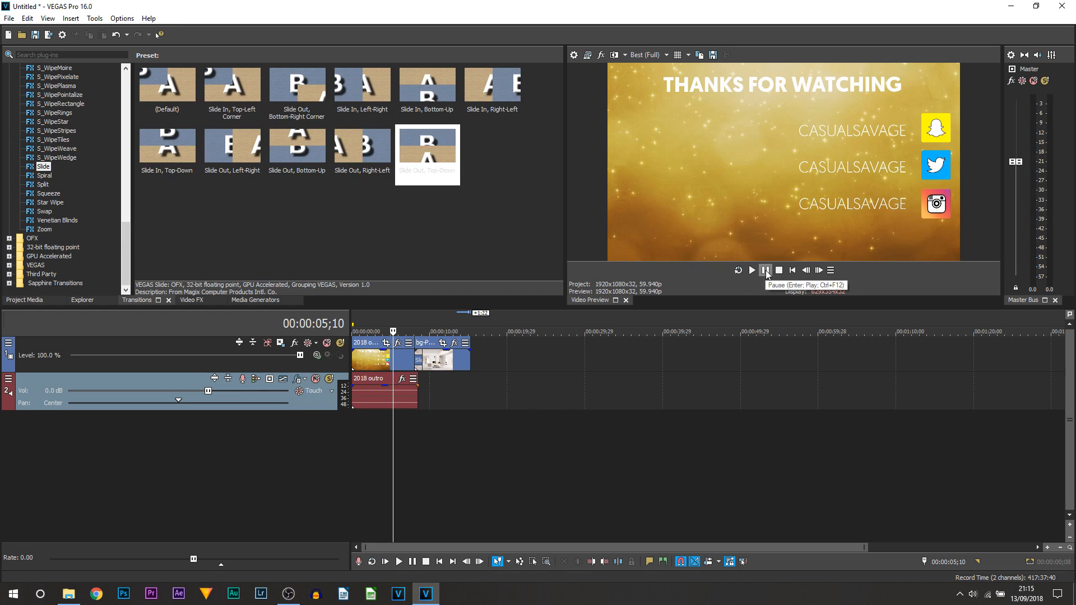
left_click(766, 270)
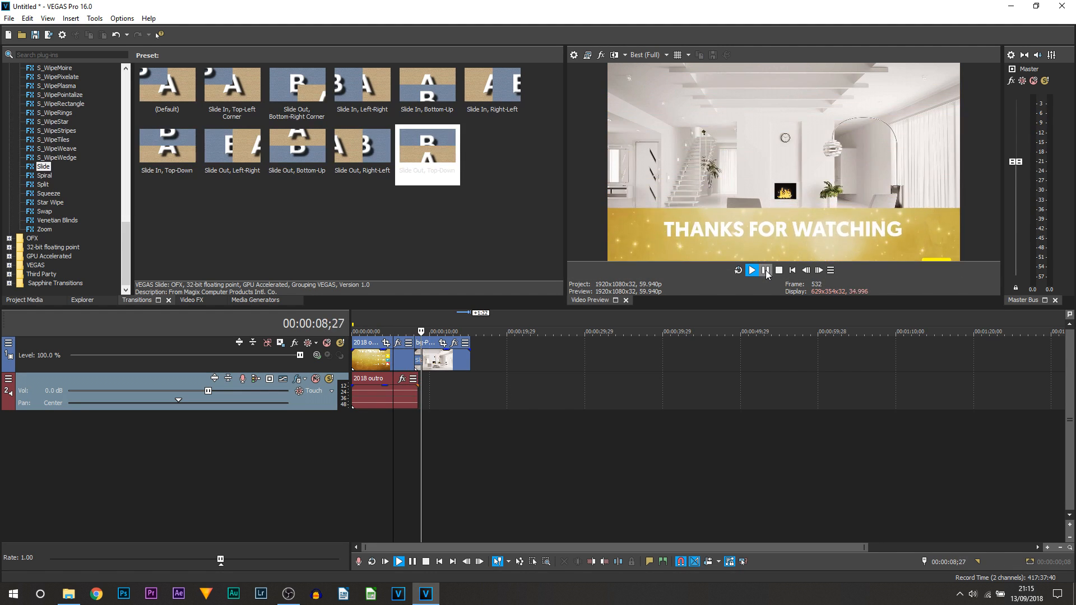
left_click(766, 270)
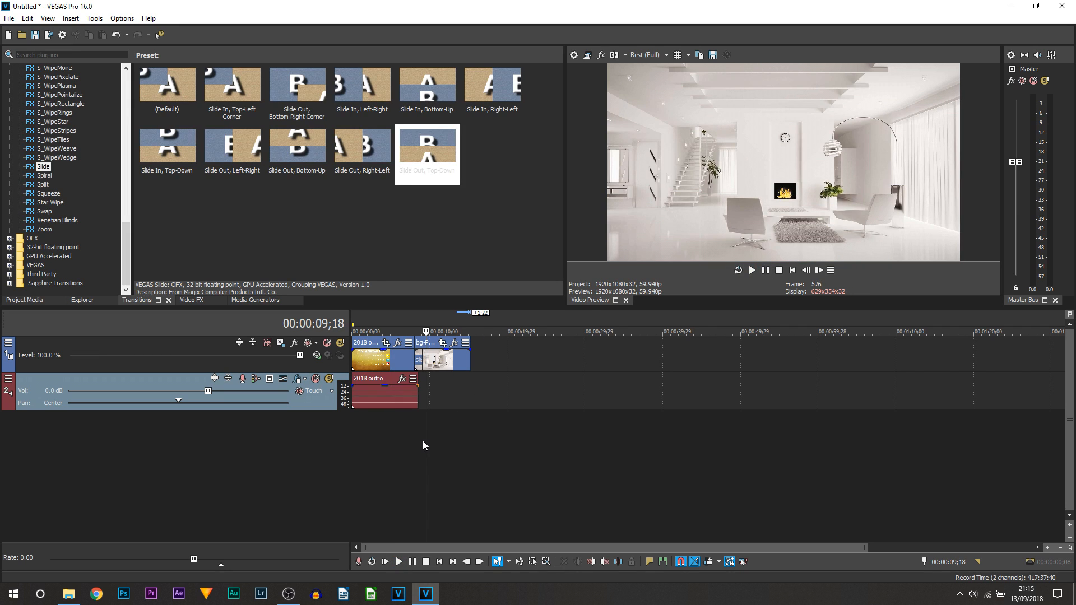
left_click_drag(425, 441, 404, 441)
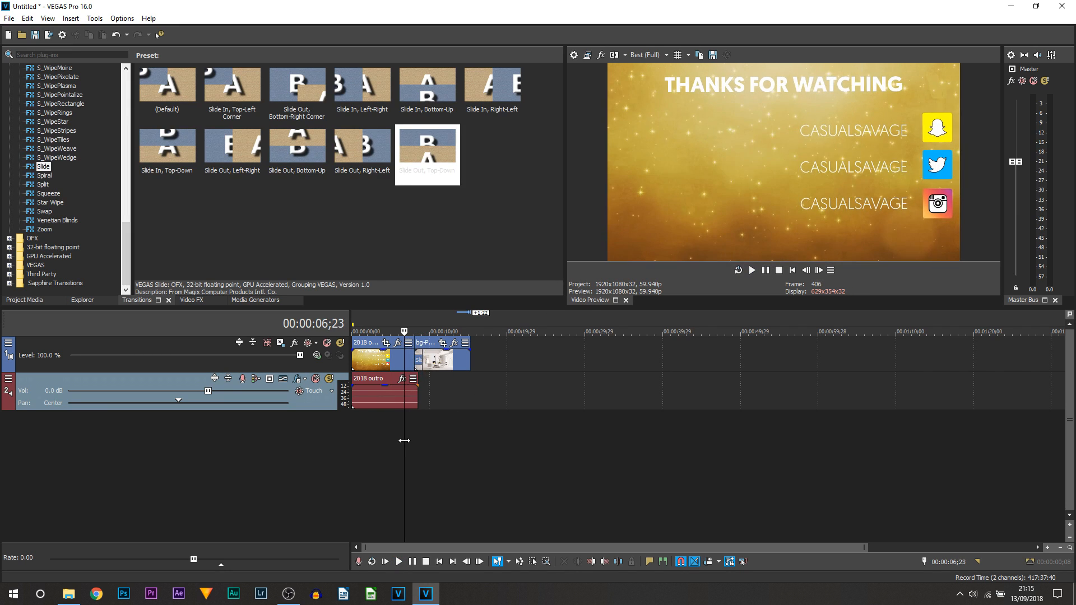
Set the video preview quality to Preview (Auto) and replay the transition.
left_click(635, 56)
mouse_move(654, 78)
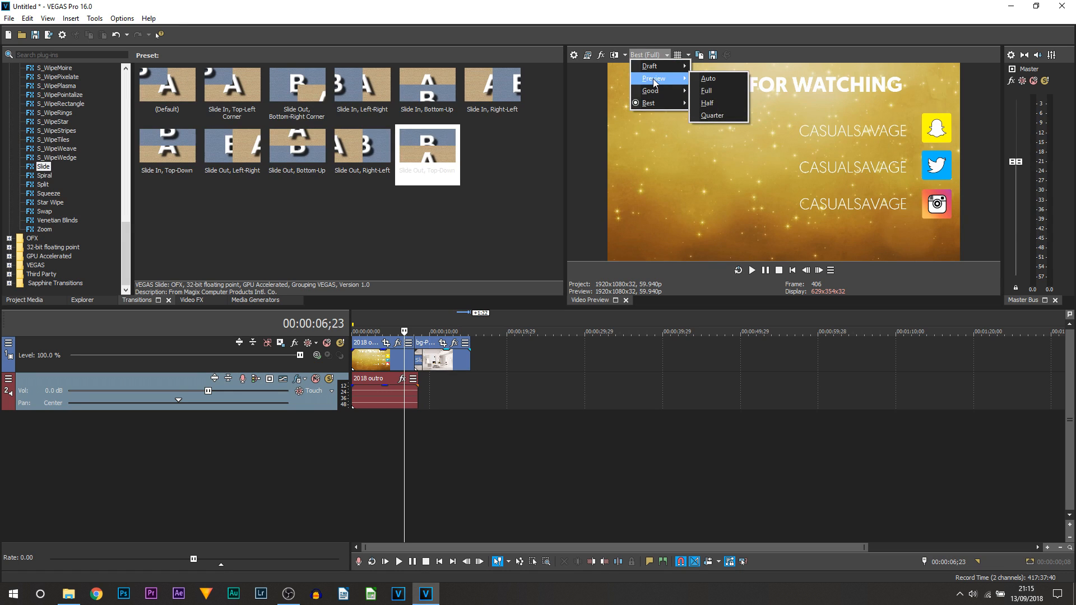
left_click(720, 78)
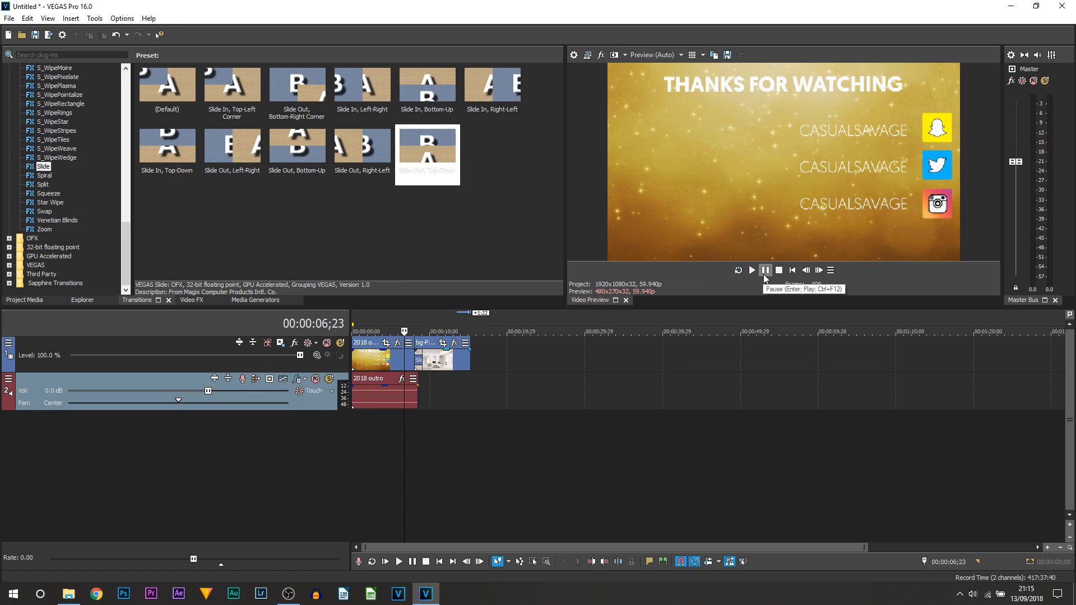
key("space")
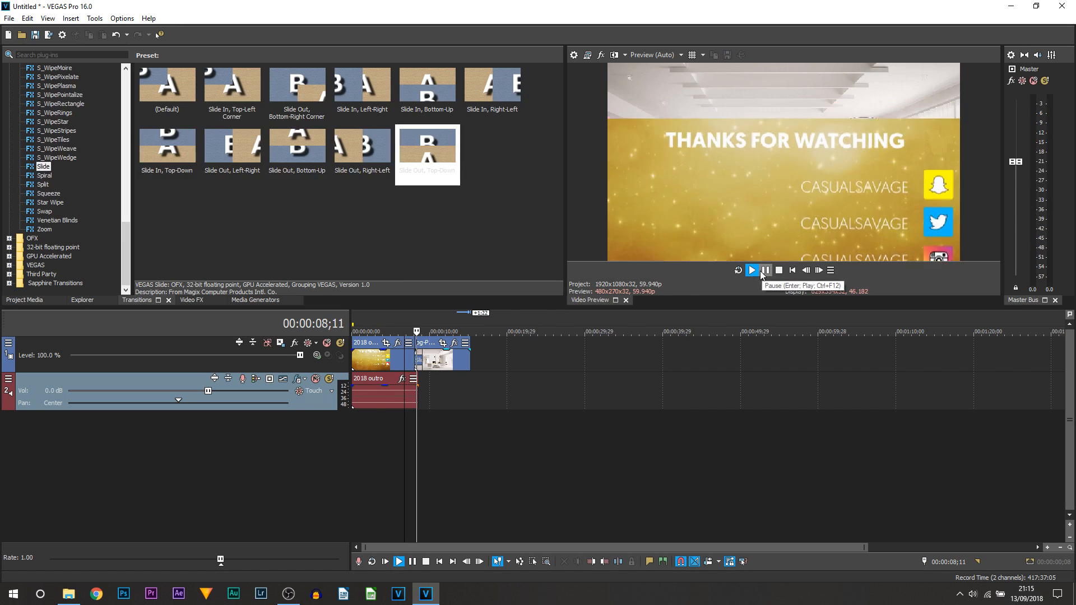
left_click(767, 274)
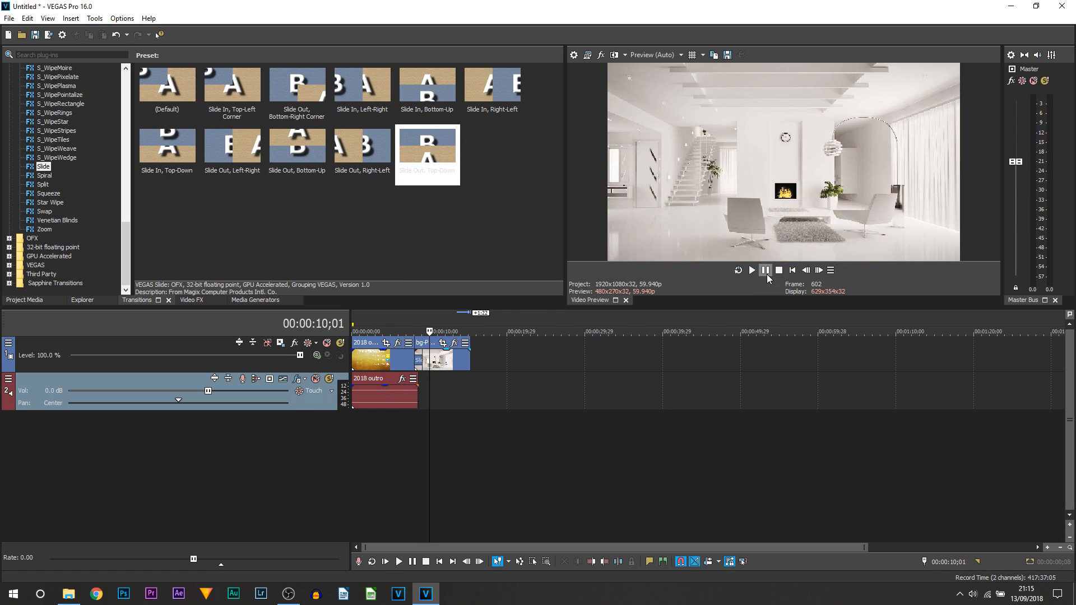
left_click(416, 395)
scroll(455, 417, "up", 3)
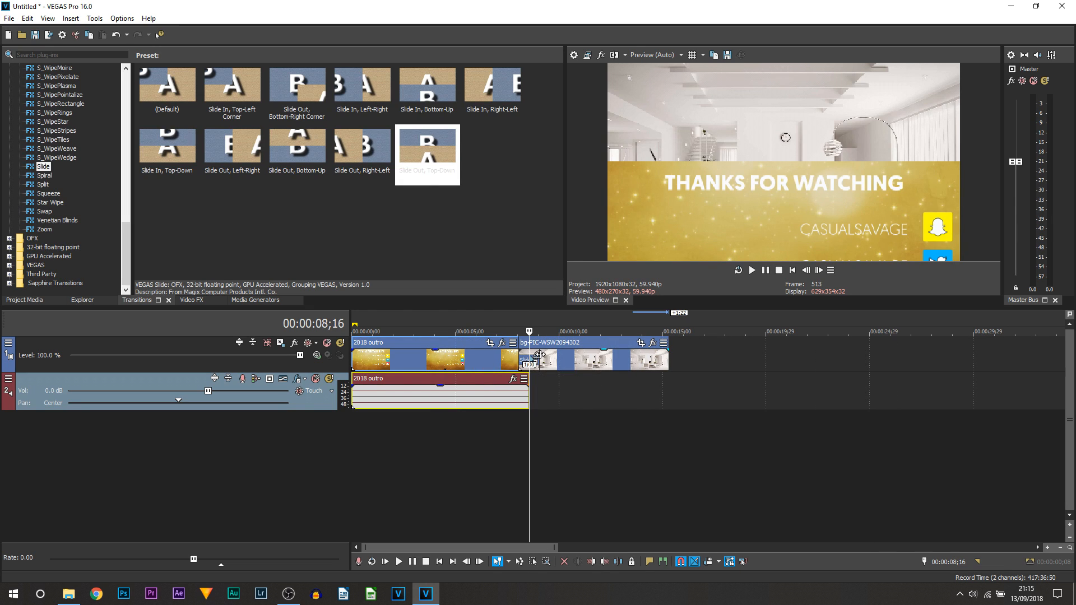
Drag the room photo earlier to stretch the Slide transition to about 2;18, then play it.
left_click(540, 355)
left_click_drag(540, 354, 483, 359)
left_click(519, 358)
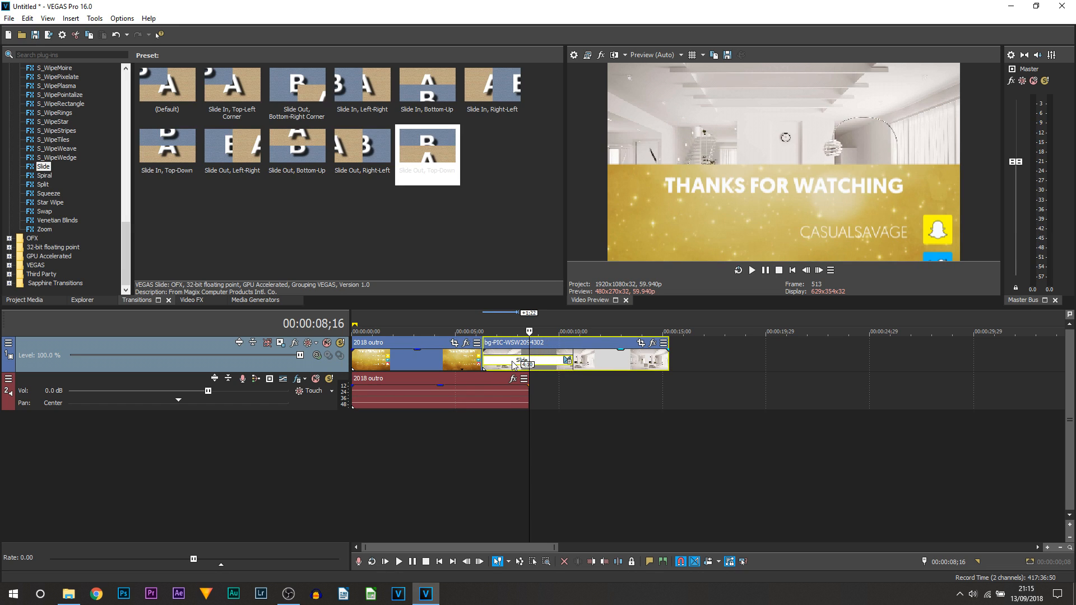
left_click(479, 430)
left_click(449, 427)
left_click(752, 270)
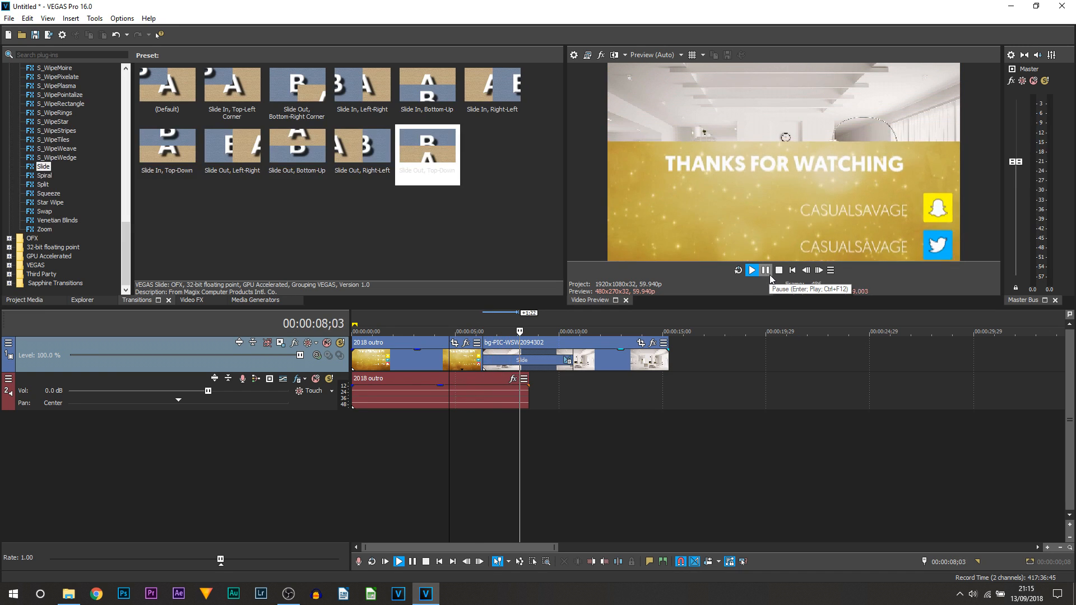
left_click(767, 273)
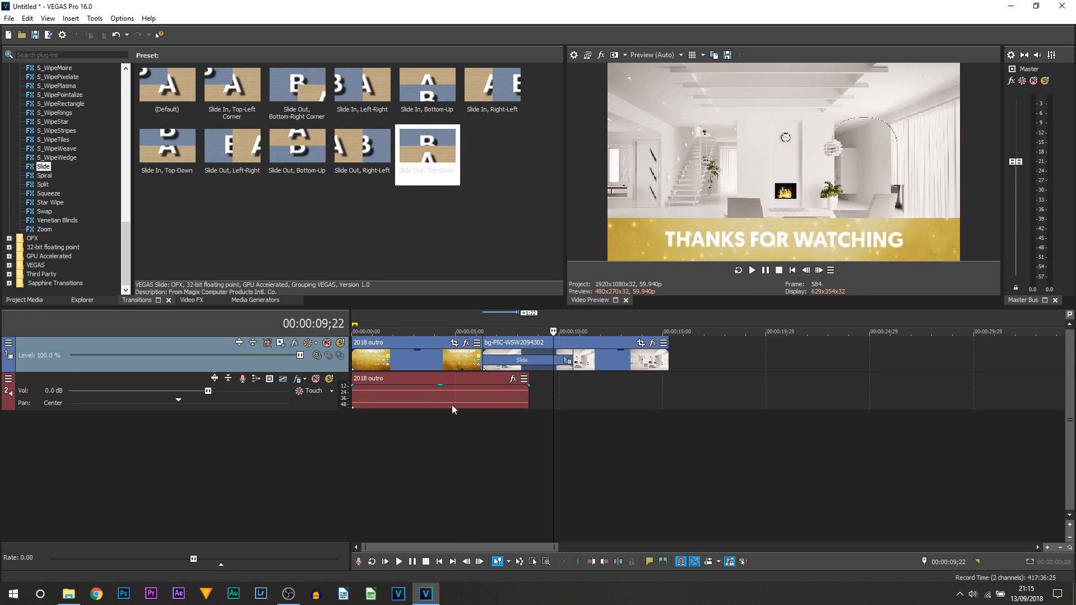
Give the Slide transition a thin black border of size 0.027.
left_click(567, 362)
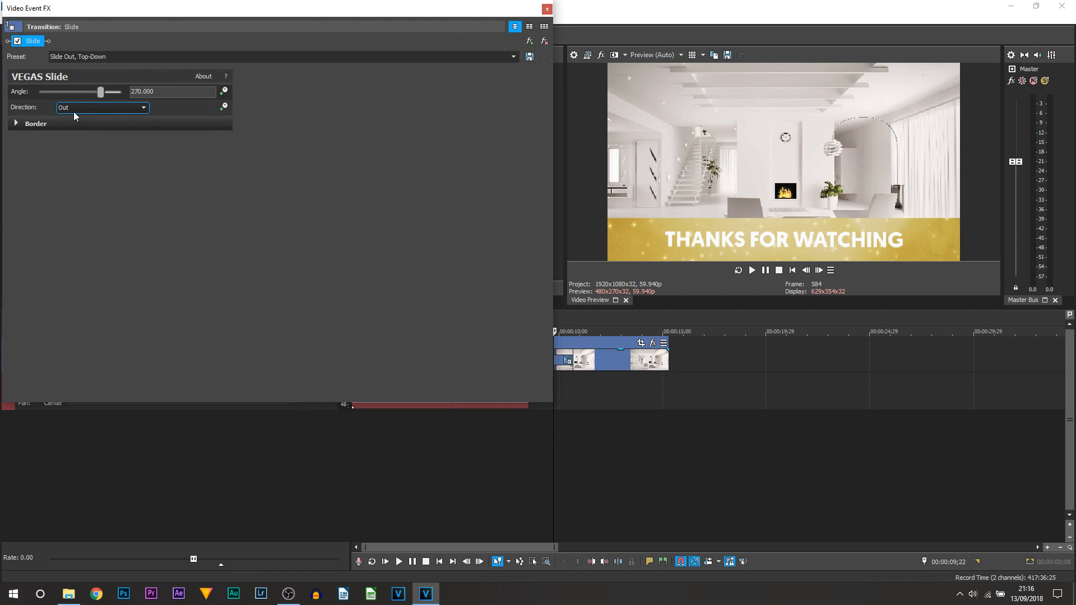
left_click(17, 124)
left_click_drag(58, 144, 62, 147)
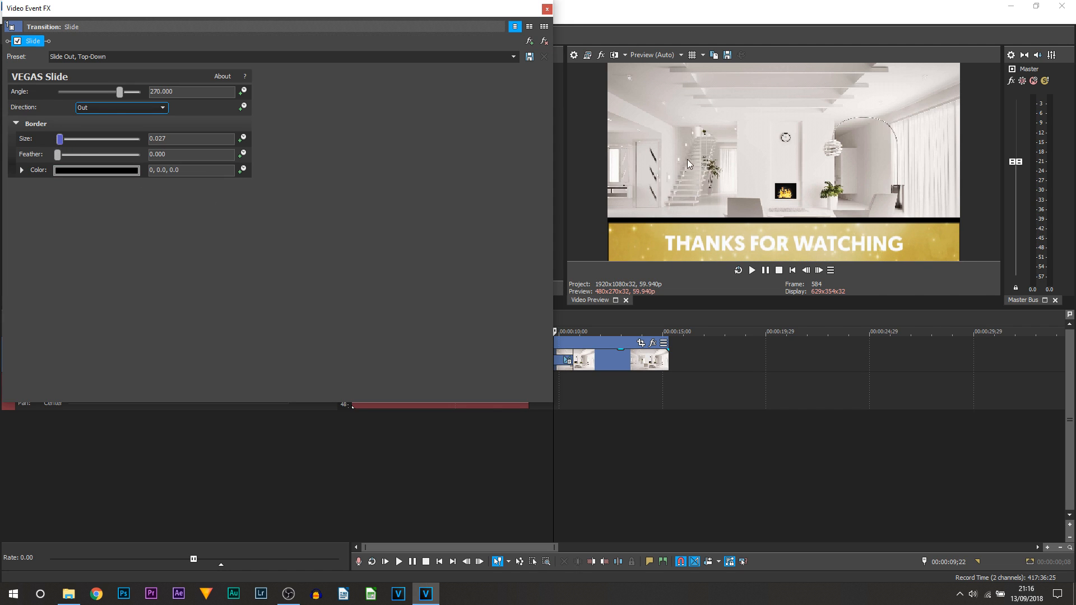
left_click(545, 8)
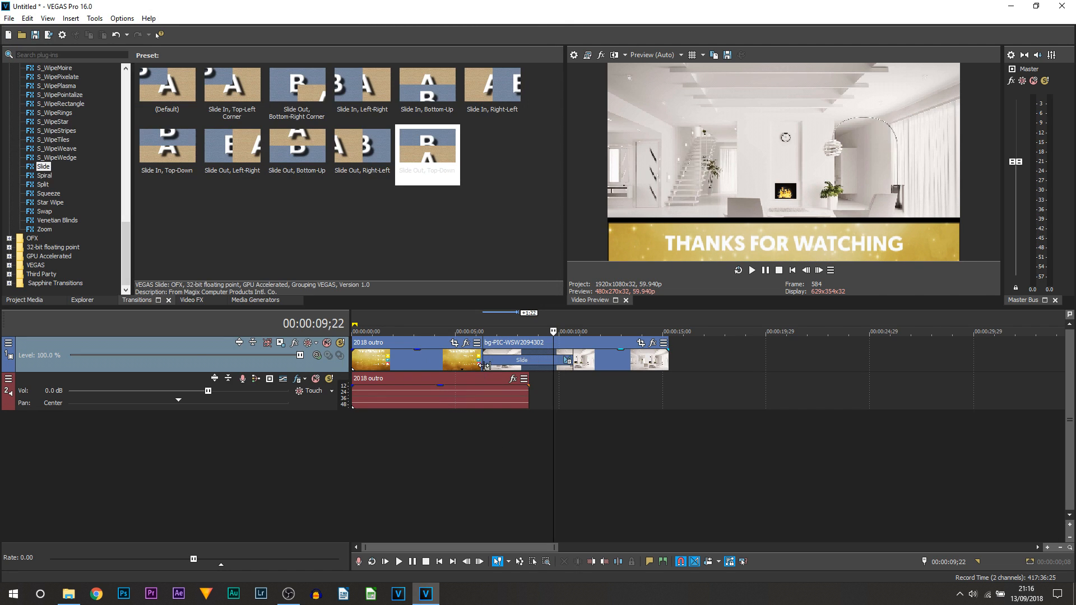
Shift the room photo later so the Slide transition lasts about 19 frames, and play it back.
left_click_drag(485, 366, 536, 362)
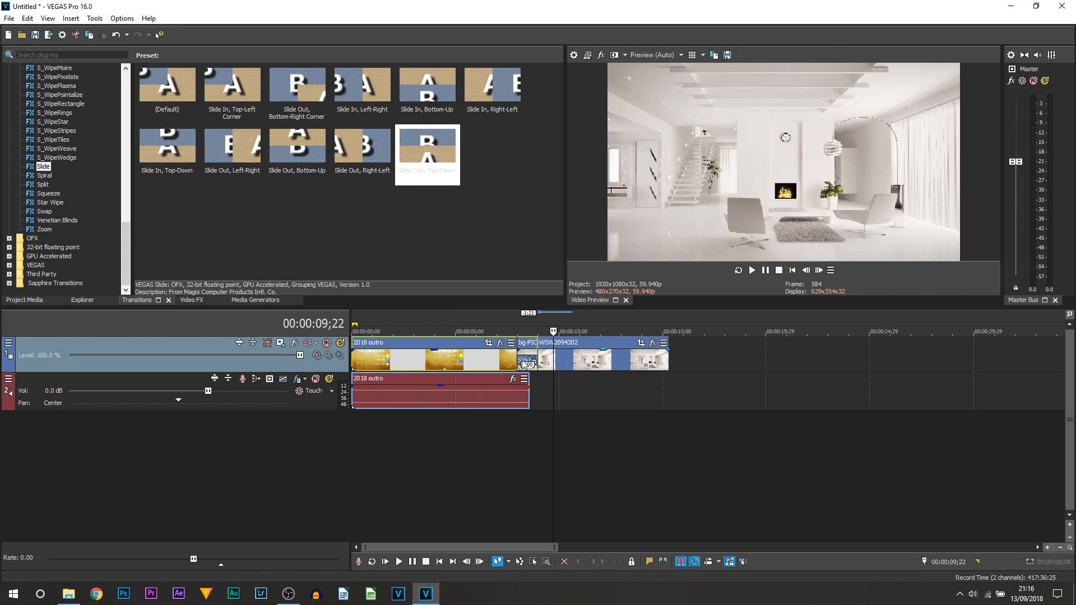
scroll(531, 364, "up", 2)
left_click_drag(629, 359, 664, 358)
left_click(601, 463)
key("space")
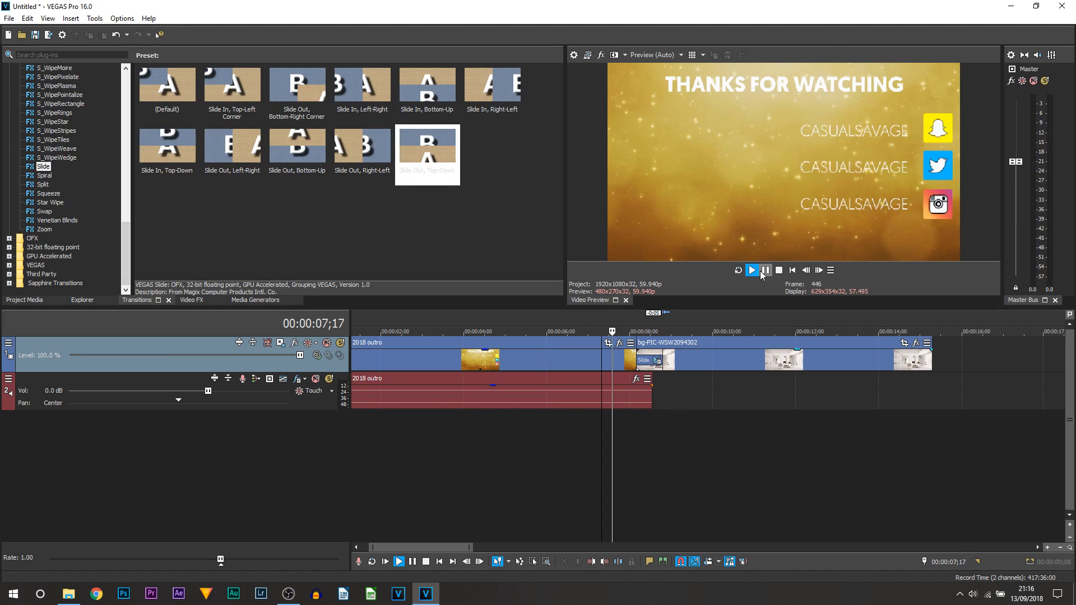
left_click(764, 271)
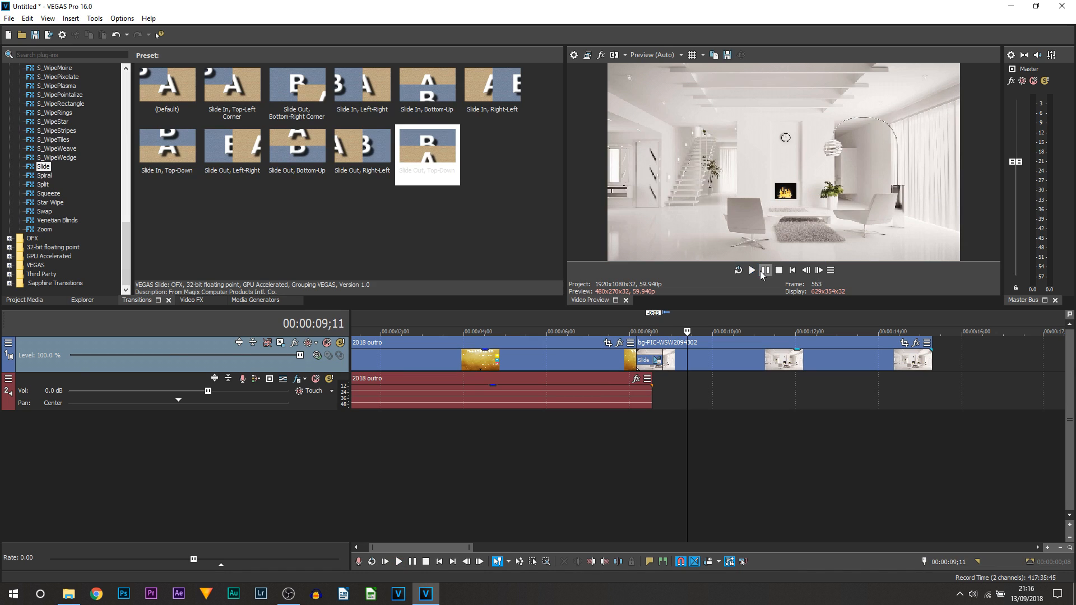
left_click(670, 359)
left_click(653, 332)
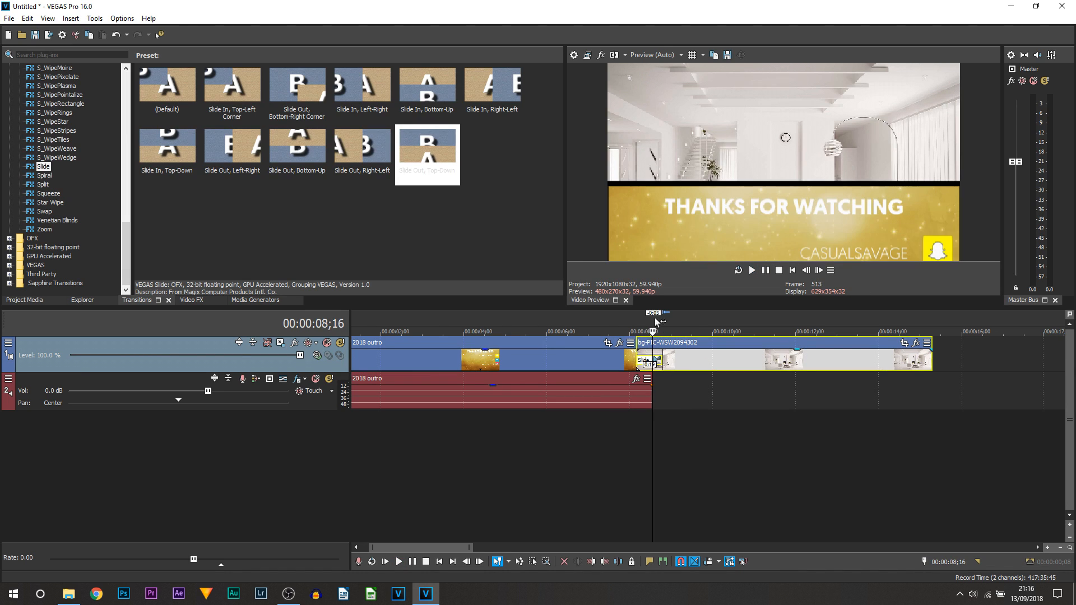
Save the current Slide transition settings as a new preset named 'xcxcx'.
left_click(658, 361)
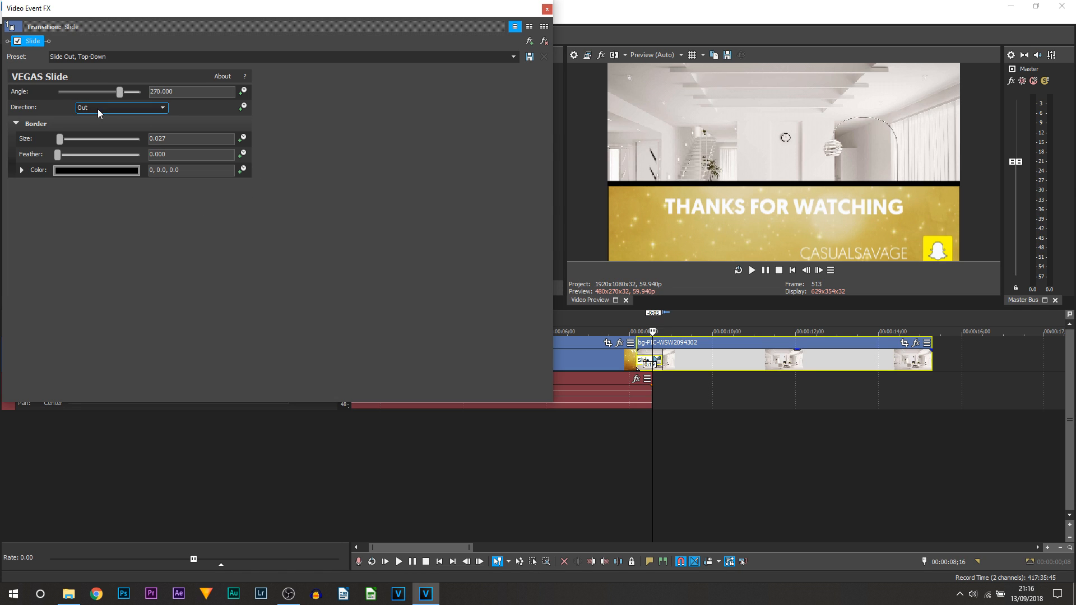
left_click(119, 54)
type("xcxcx")
left_click(533, 58)
left_click(548, 9)
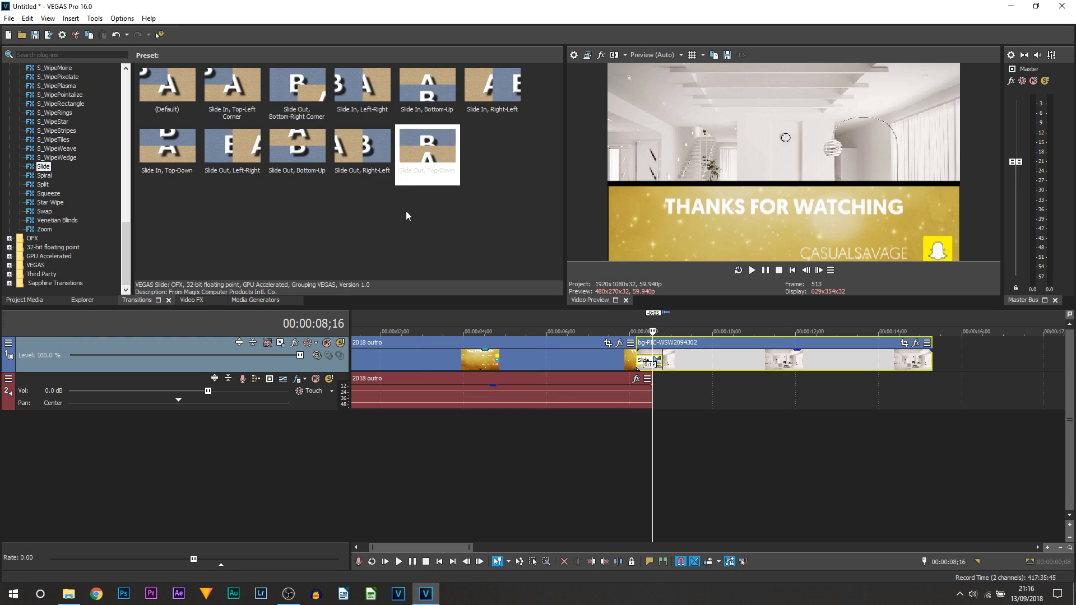
Apply the custom xcxcx preset to the Slide transition between the outro and room photo.
left_click(46, 177)
left_click(45, 168)
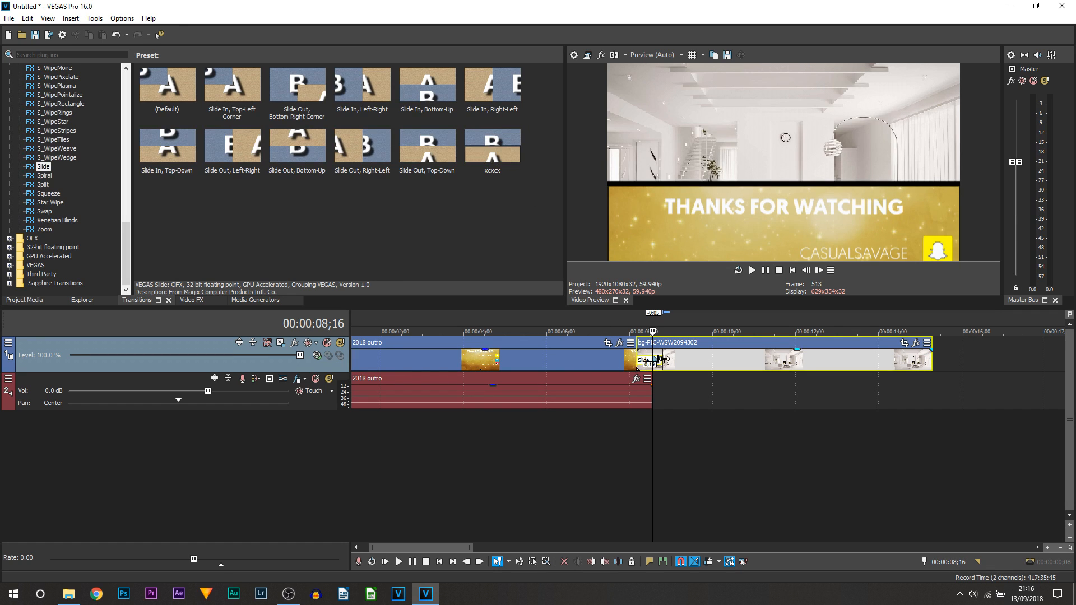
left_click(662, 359)
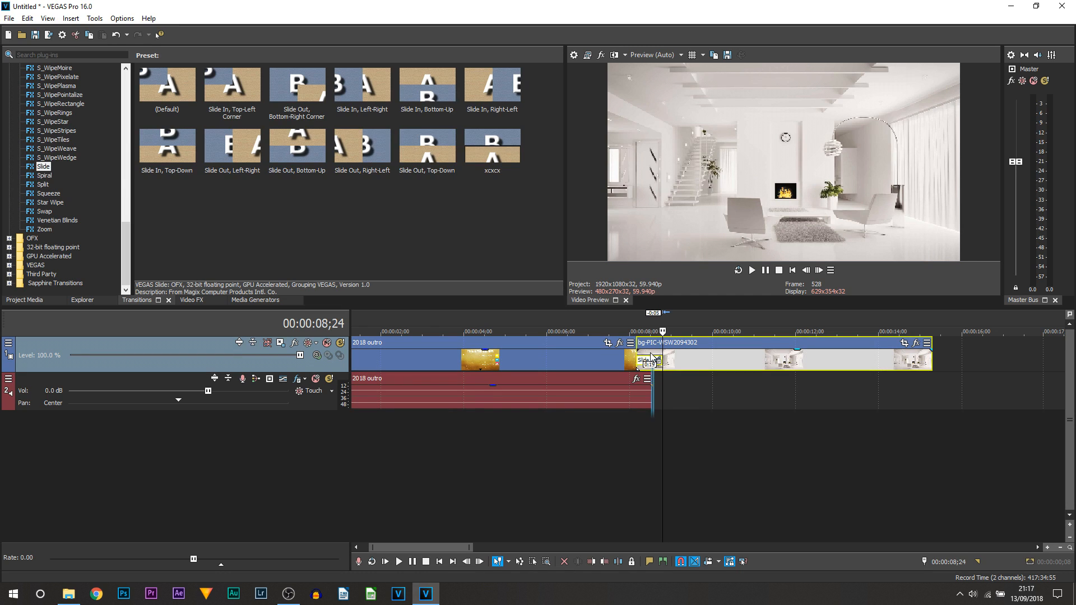
left_click(652, 358)
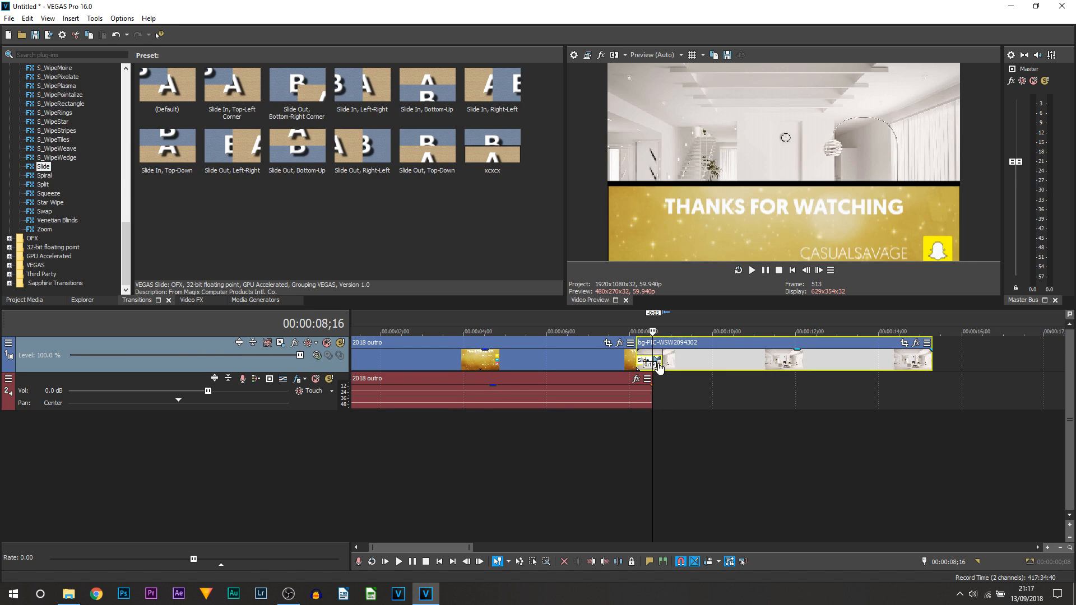
left_click(659, 362)
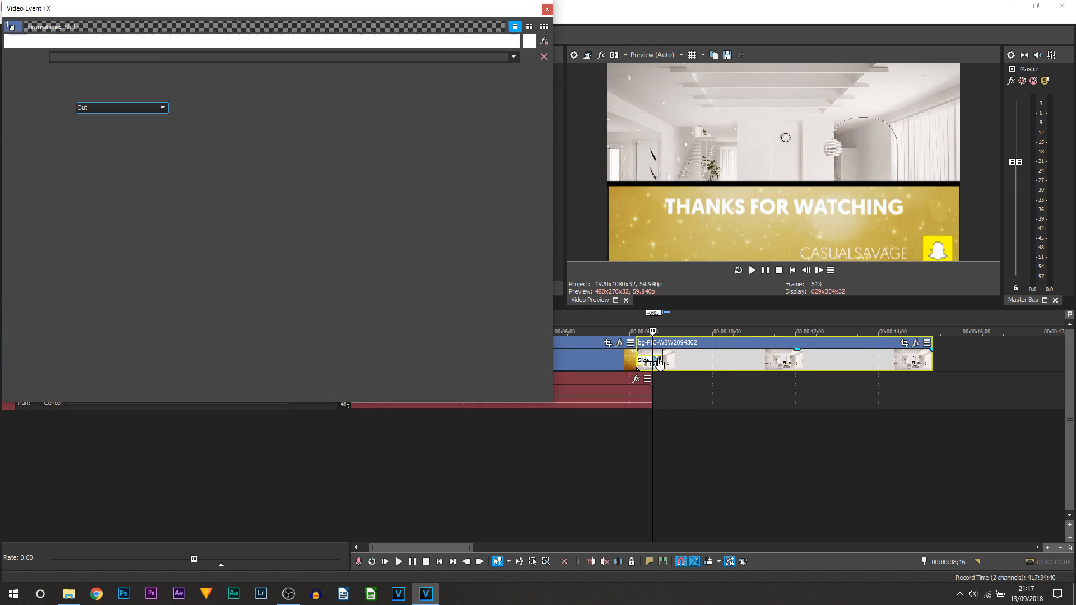
left_click(548, 45)
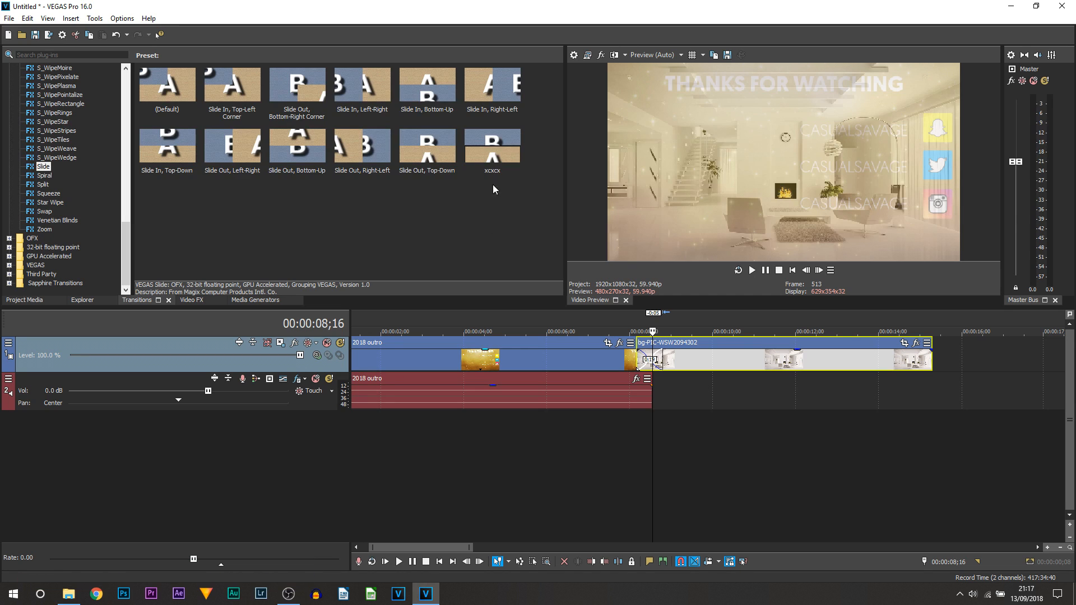
left_click_drag(497, 159, 652, 362)
left_click(547, 9)
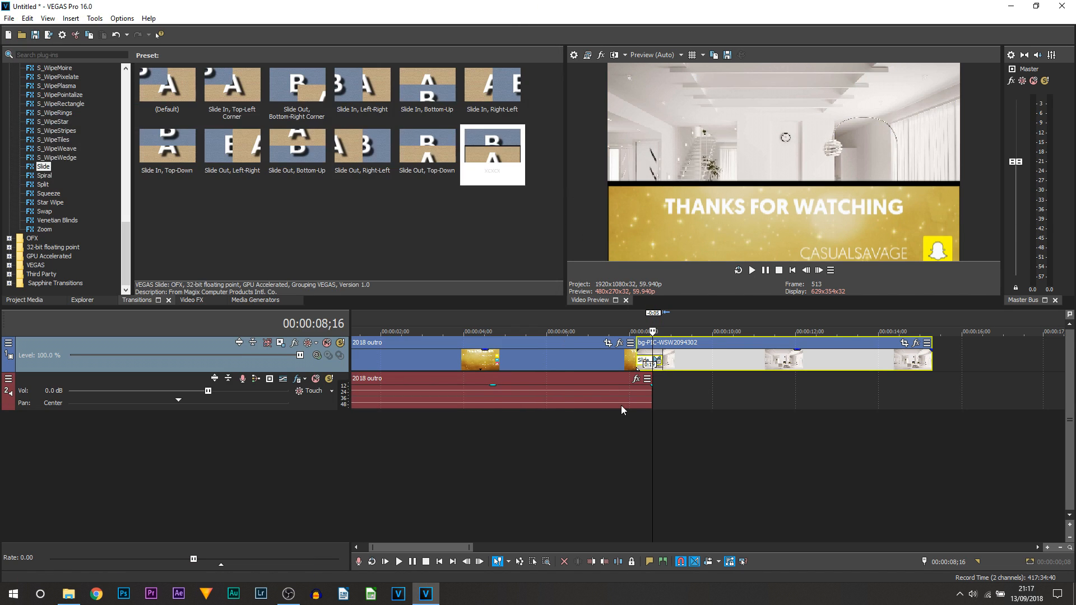
Play back the Slide transition twice to review it.
left_click(629, 421)
left_click(753, 270)
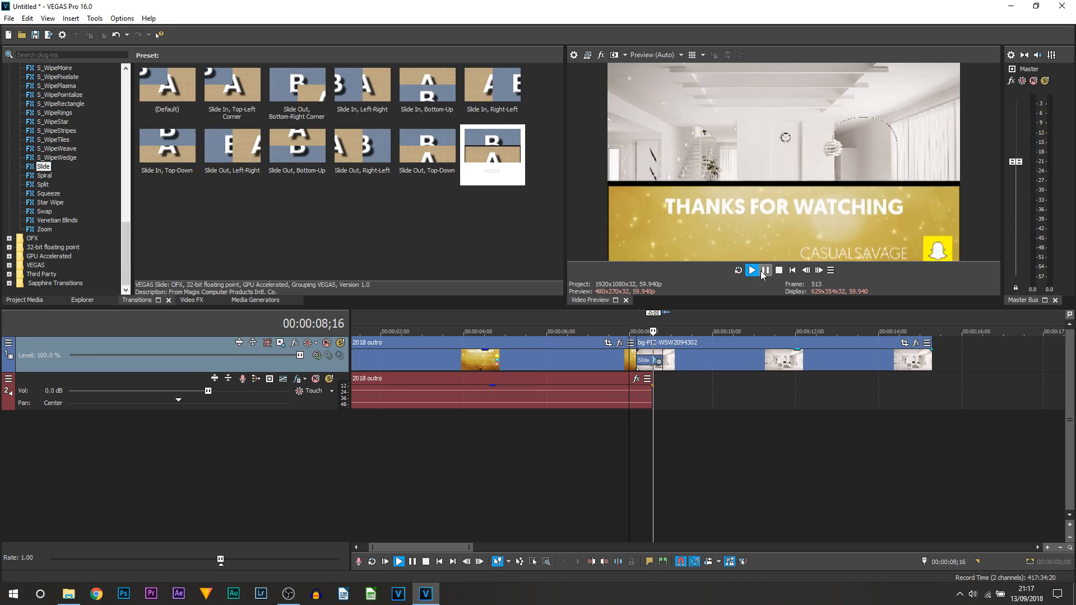
left_click(766, 270)
left_click(627, 435)
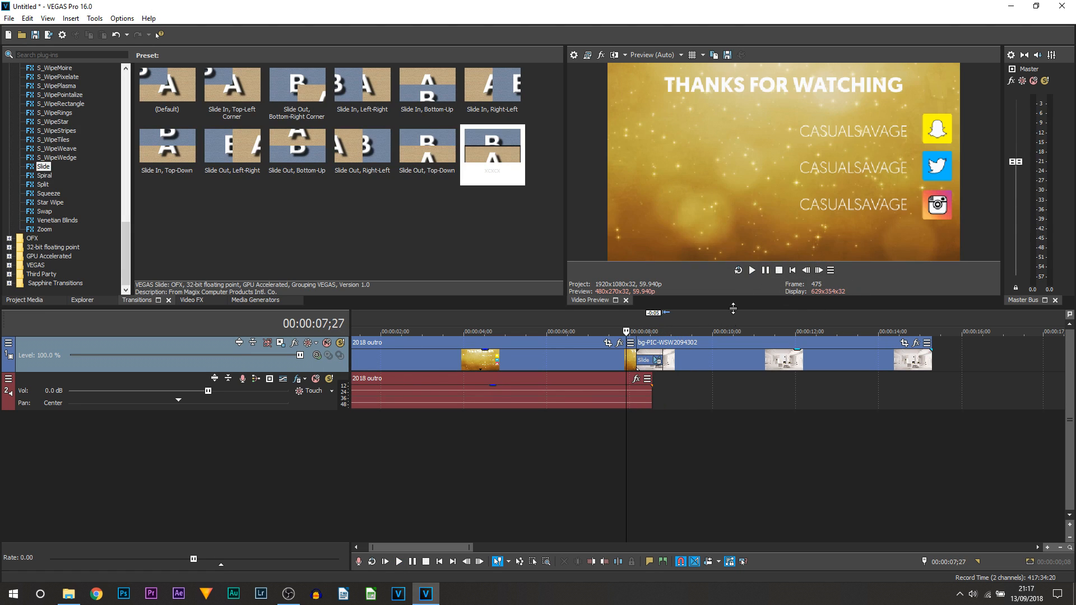
left_click(766, 271)
left_click(765, 270)
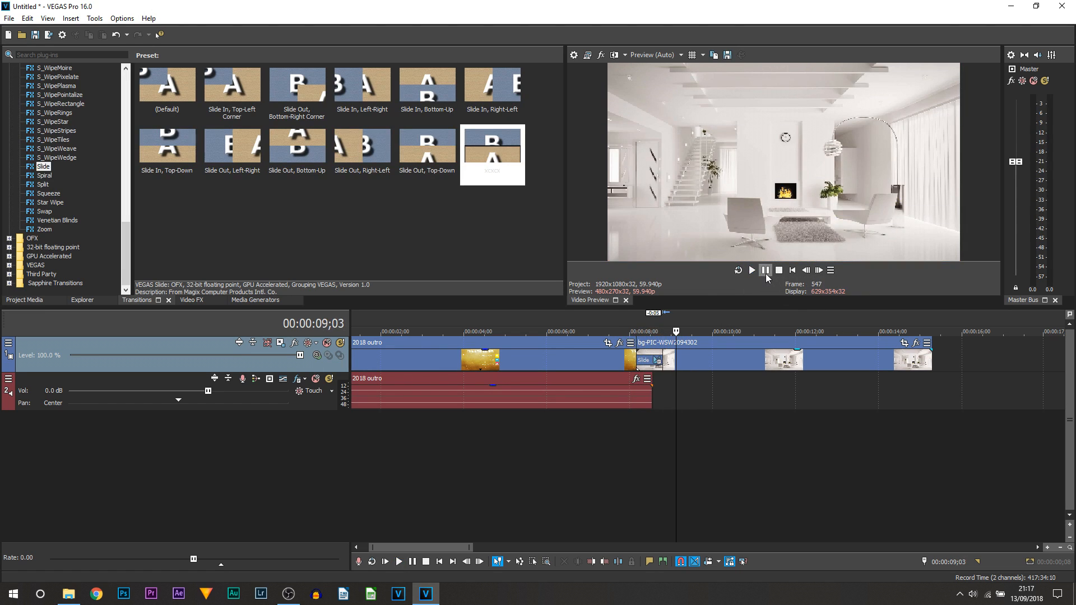
Move the room photo earlier over the outro's end for a one-second transition, then replay.
left_click_drag(727, 365, 754, 366)
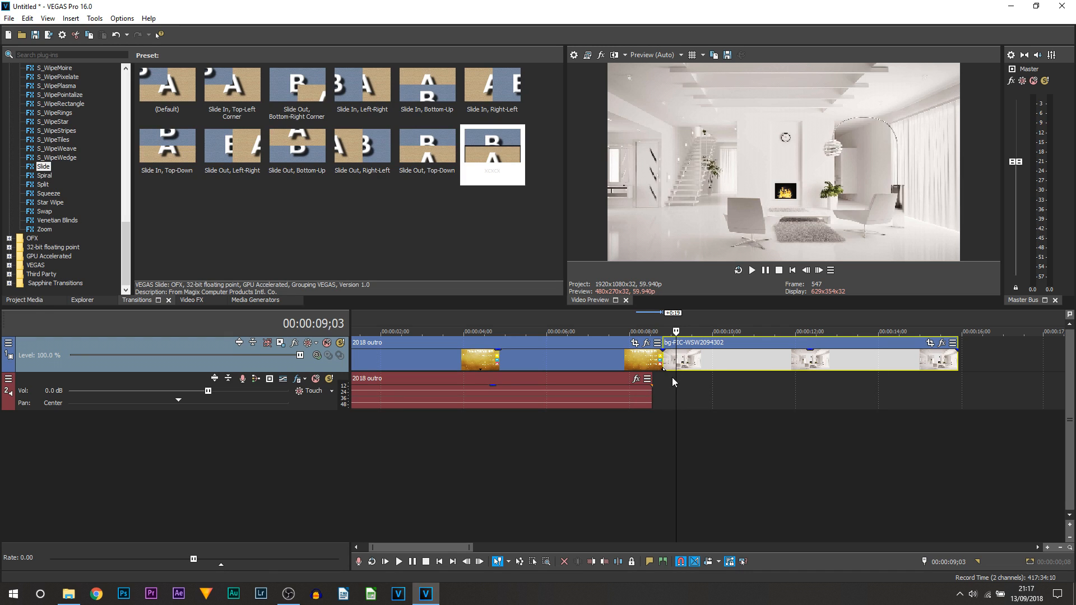
left_click_drag(773, 369, 732, 369)
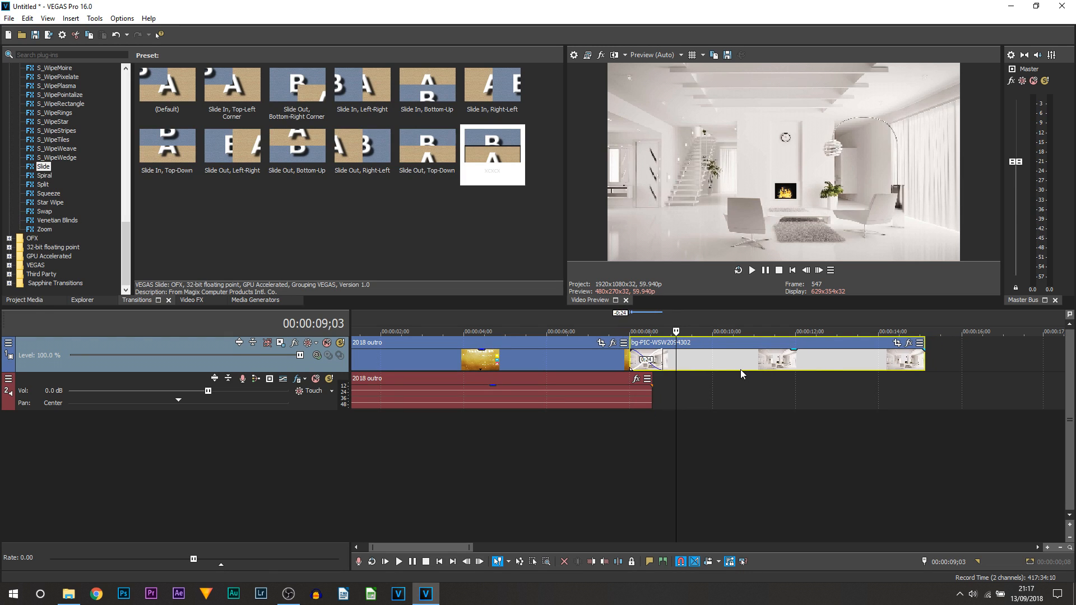
left_click(591, 486)
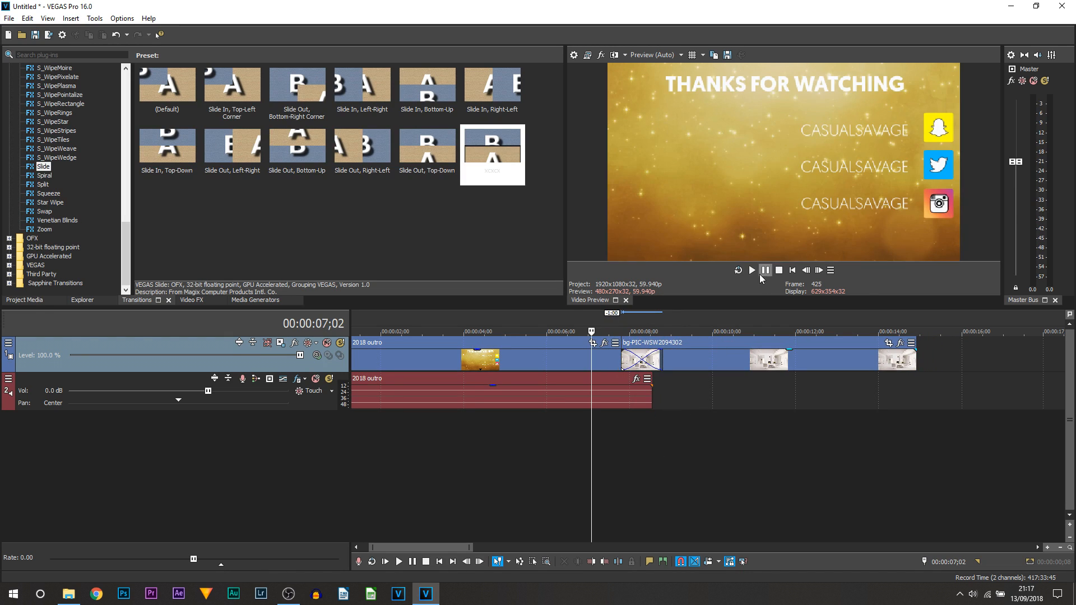
key("space")
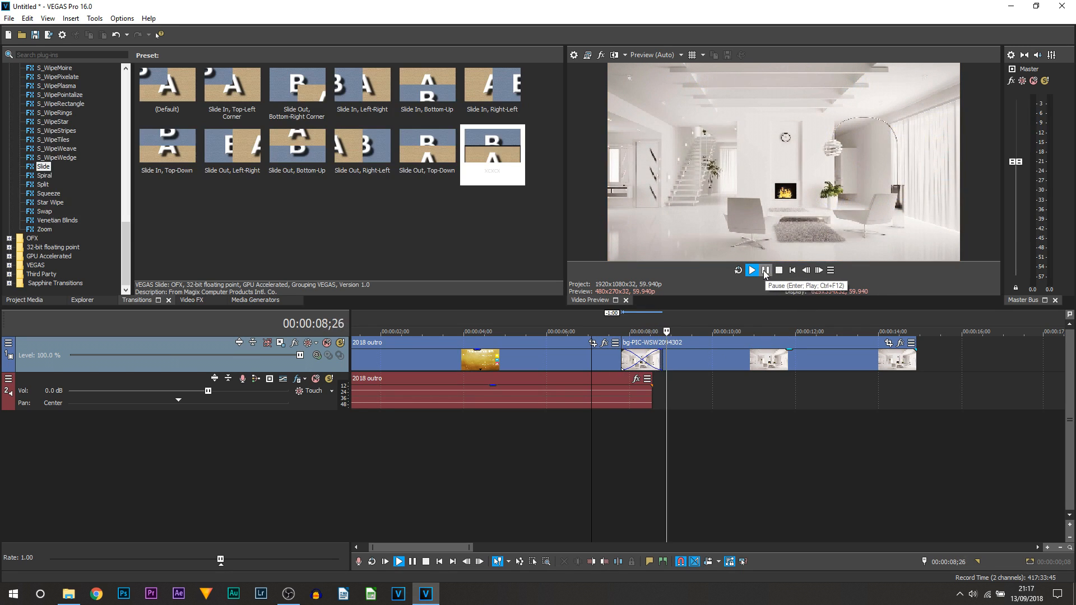
left_click(765, 270)
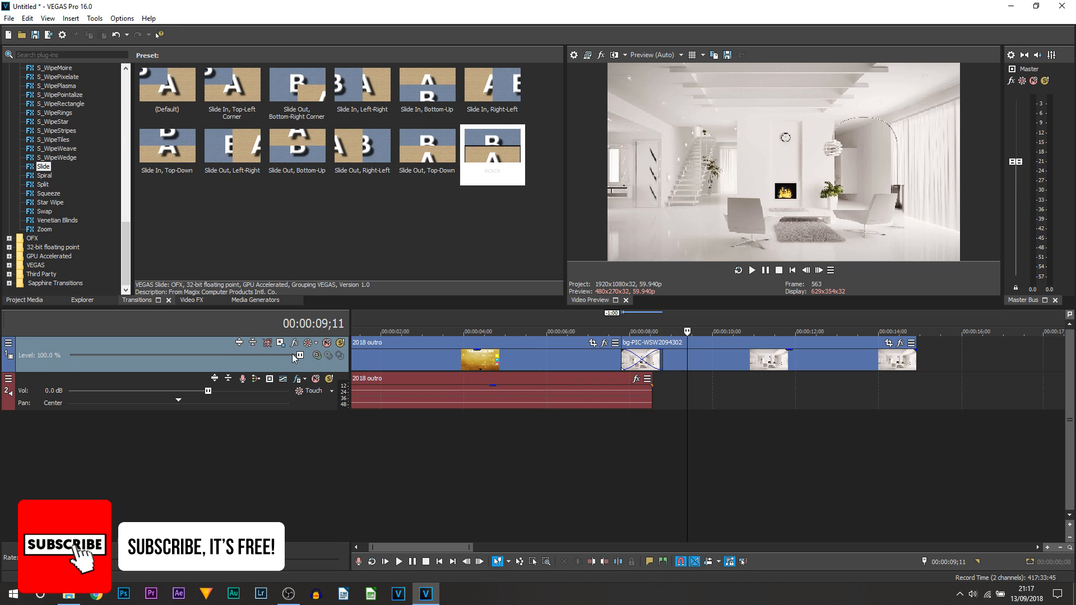
Bring up the Black and White presets, Default to 100%, in the Video FX list.
left_click(186, 301)
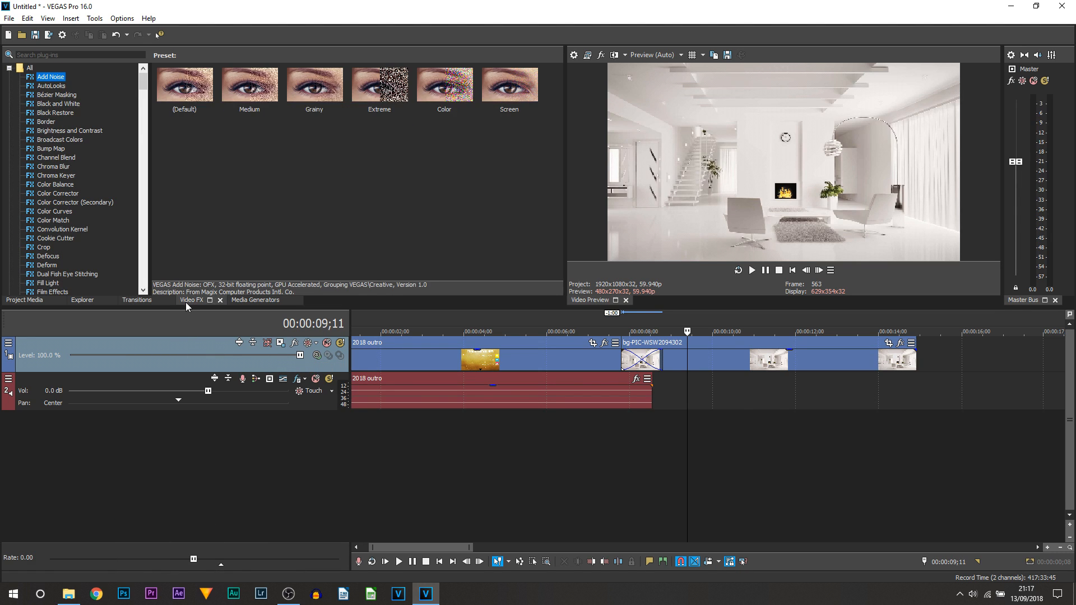
left_click_drag(145, 88, 128, 147)
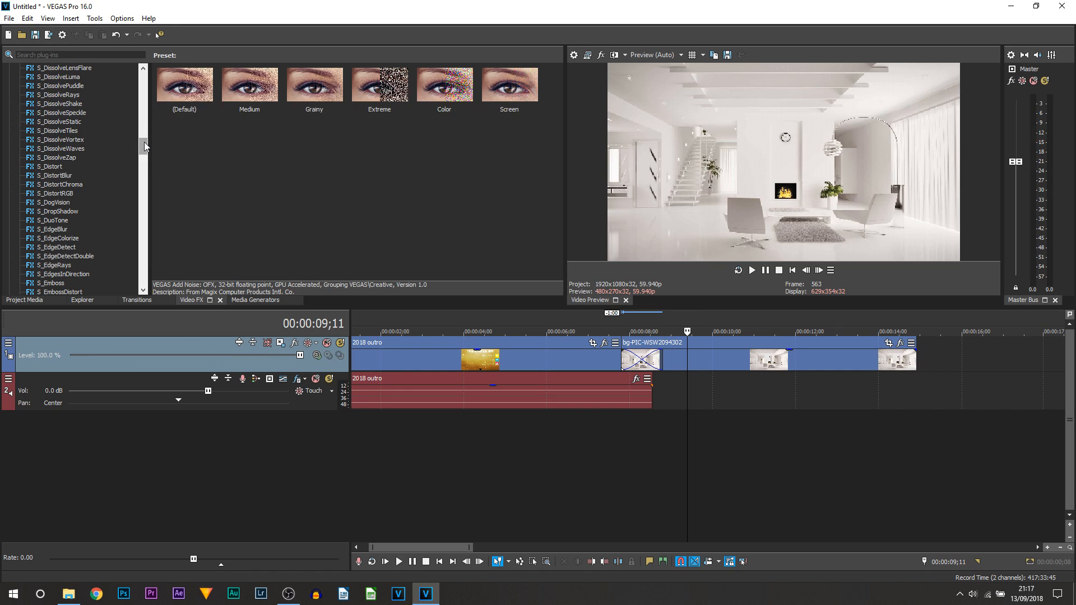
left_click_drag(144, 142, 144, 70)
left_click(56, 104)
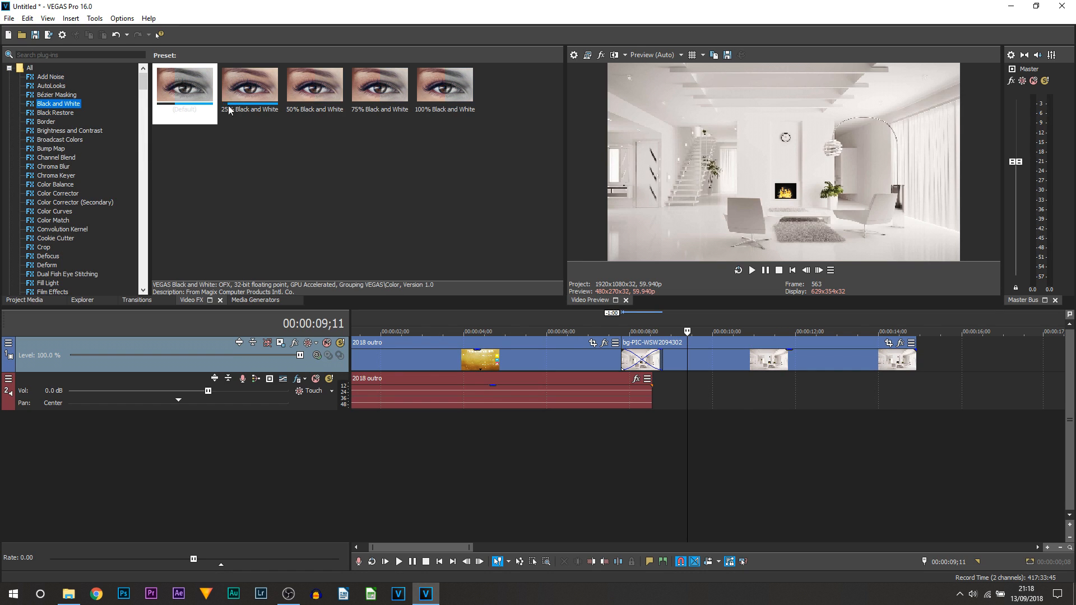
left_click(411, 440)
scroll(402, 450, "down", 3)
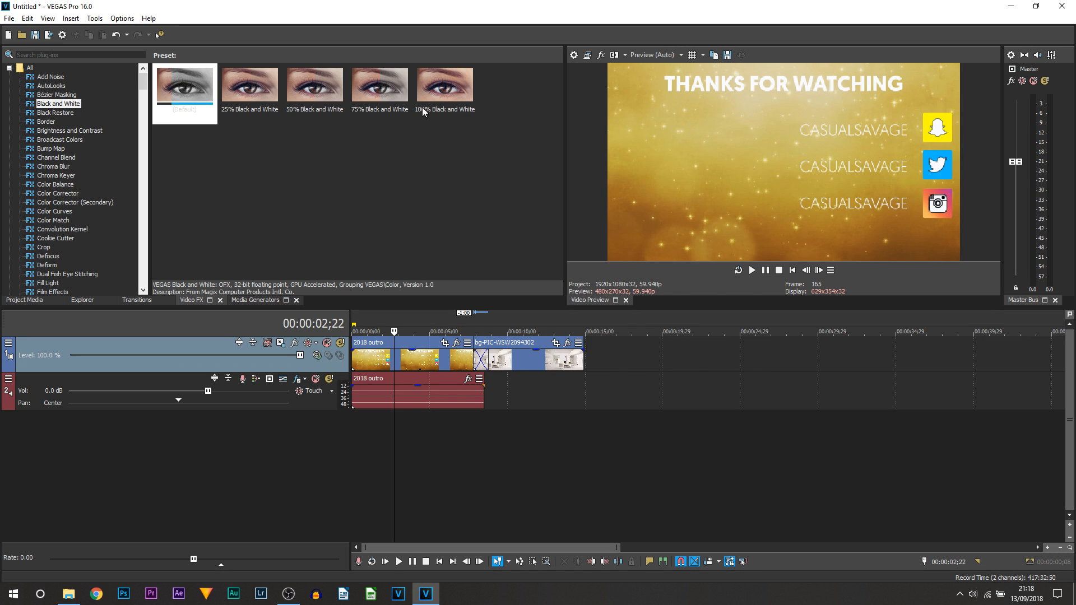
Apply 100% Black and White to the 2018 outro clip and scrub to confirm it's greyscale.
left_click_drag(422, 106, 441, 108)
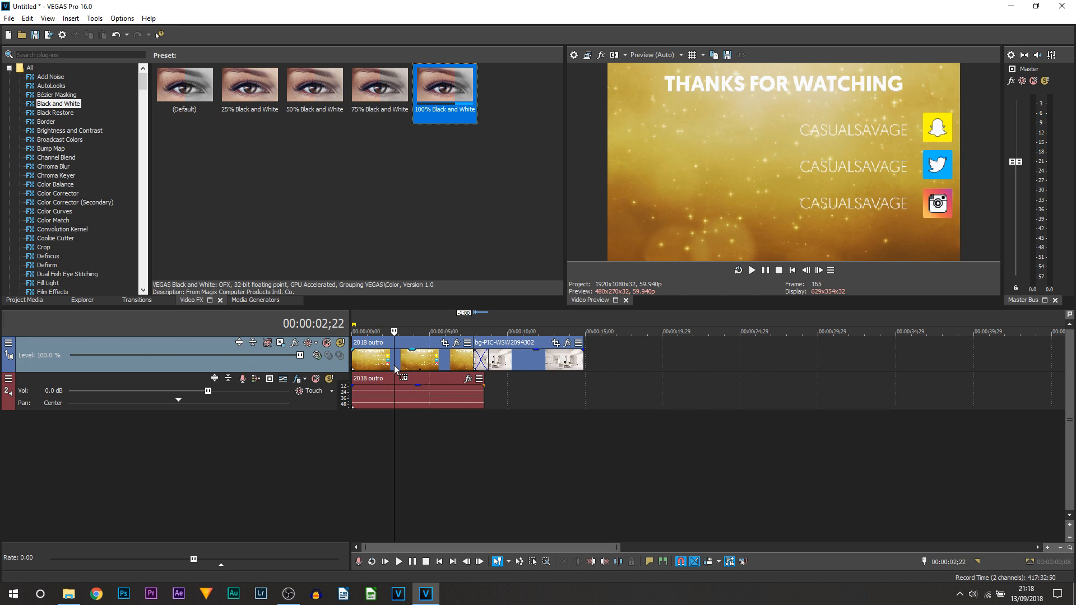
left_click_drag(382, 359, 383, 359)
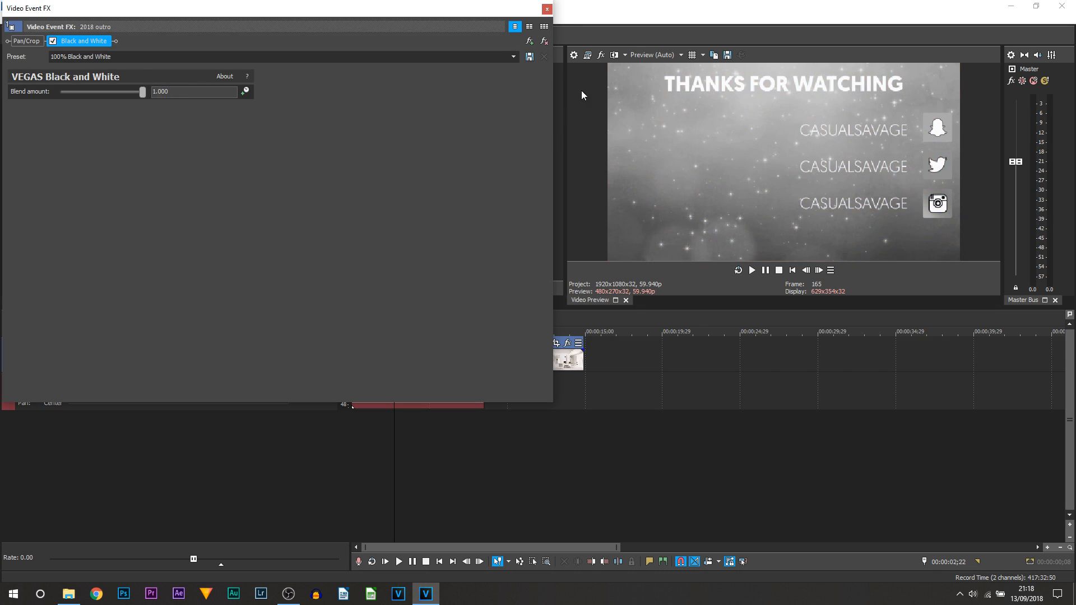
left_click(547, 9)
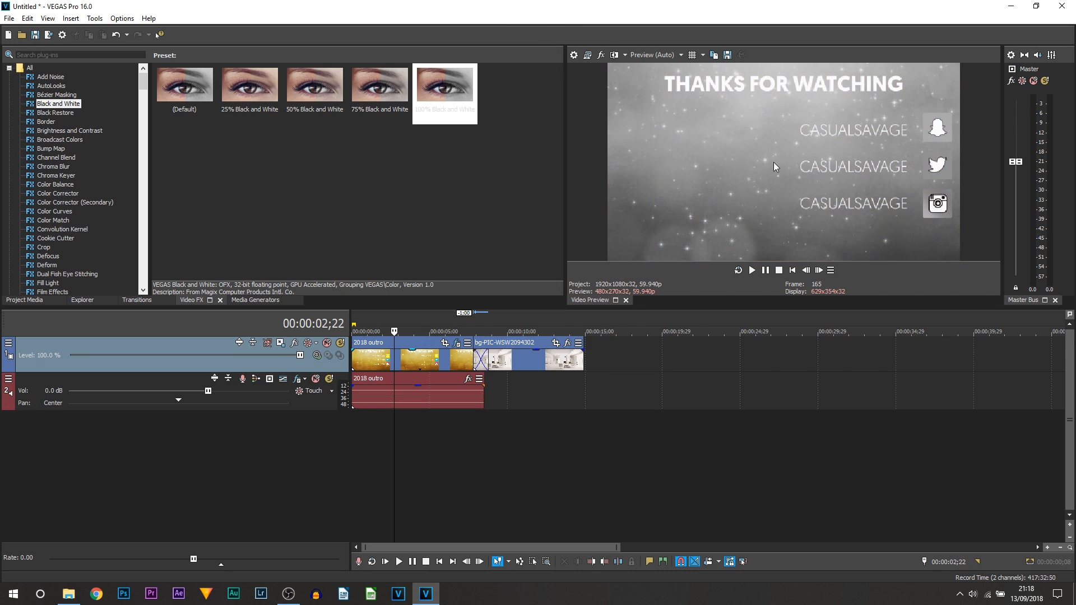
left_click(514, 416)
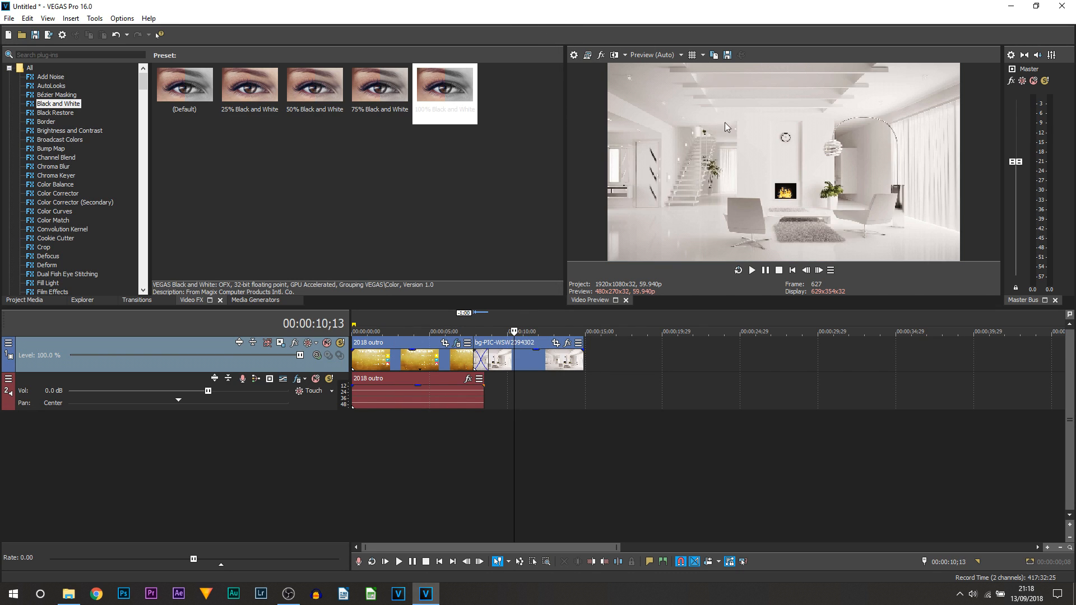
left_click(402, 367)
left_click_drag(401, 369, 557, 365)
left_click_drag(641, 356, 610, 368)
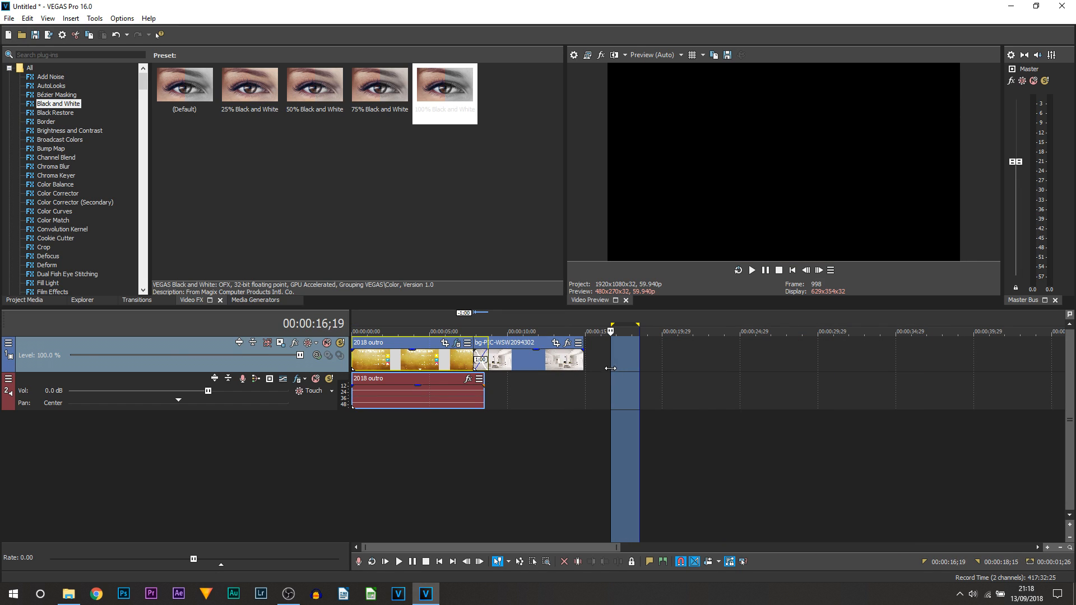
left_click(611, 368)
left_click(518, 414)
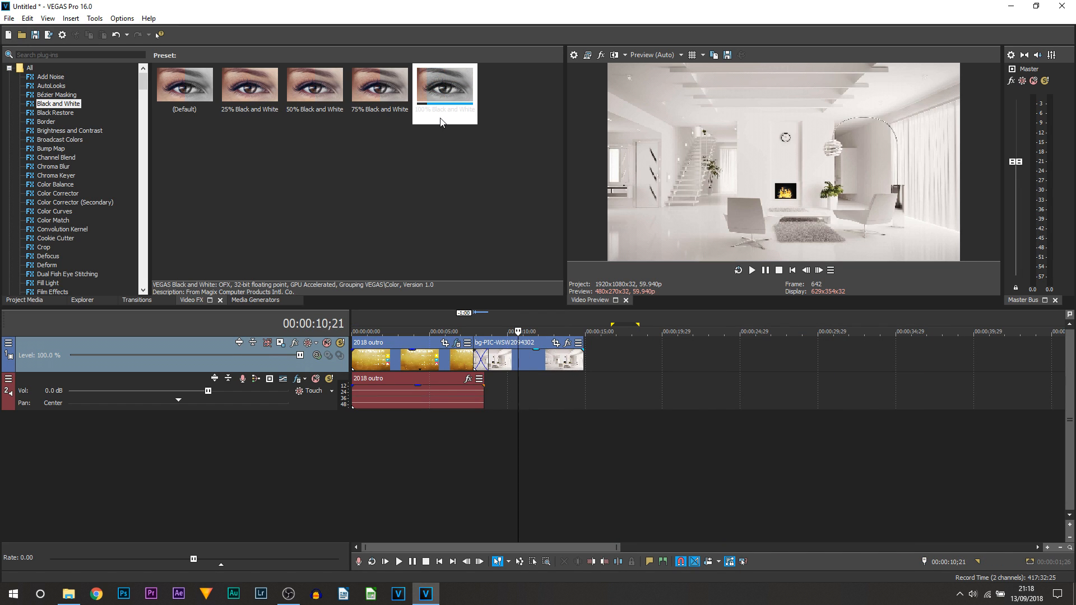
left_click_drag(446, 89, 244, 305)
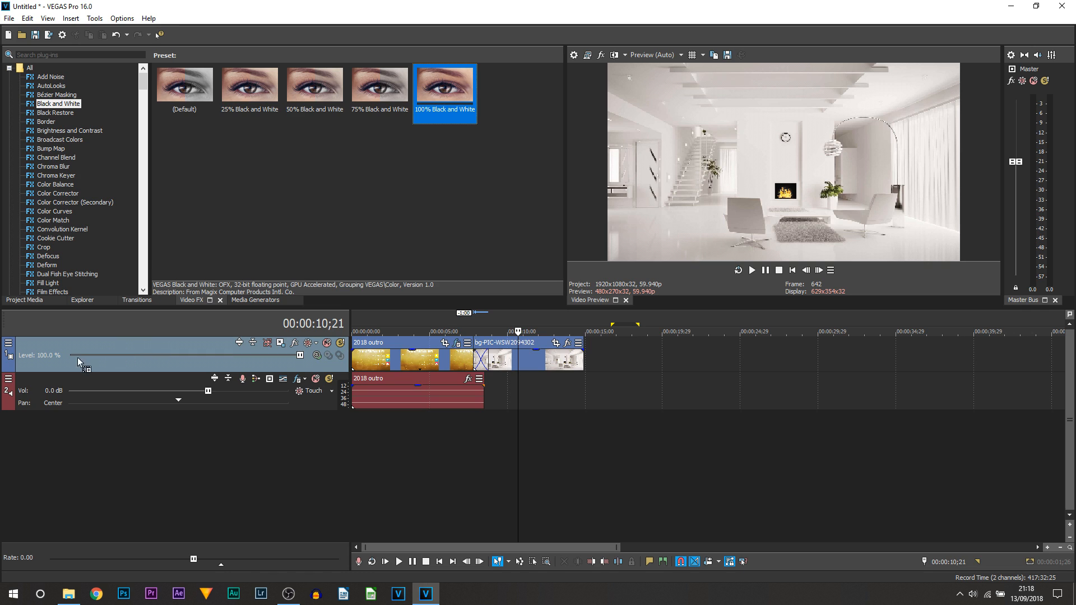
left_click_drag(42, 356, 42, 356)
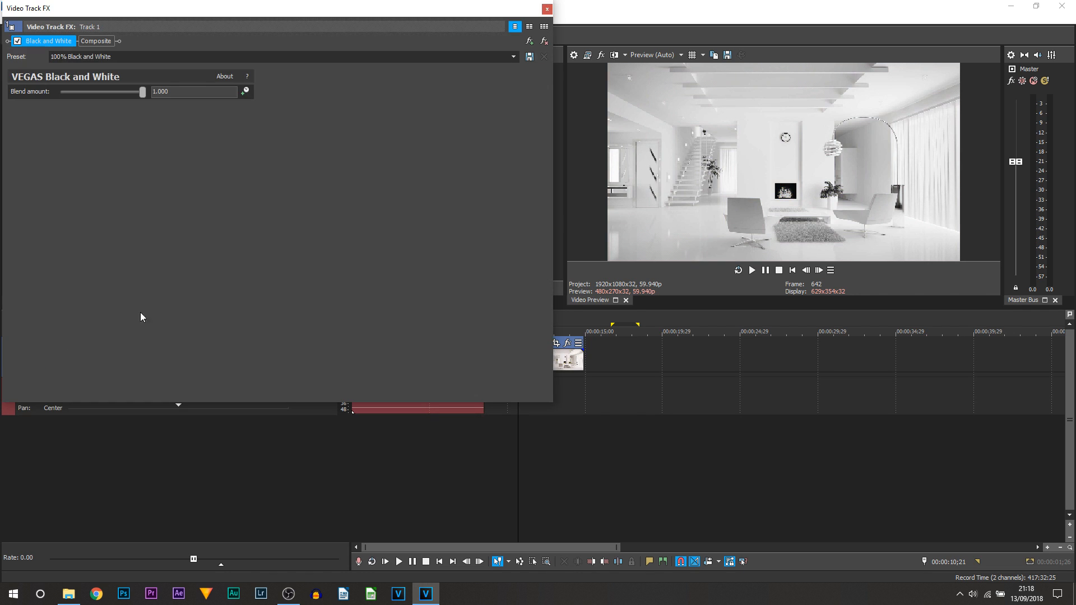
left_click(552, 10)
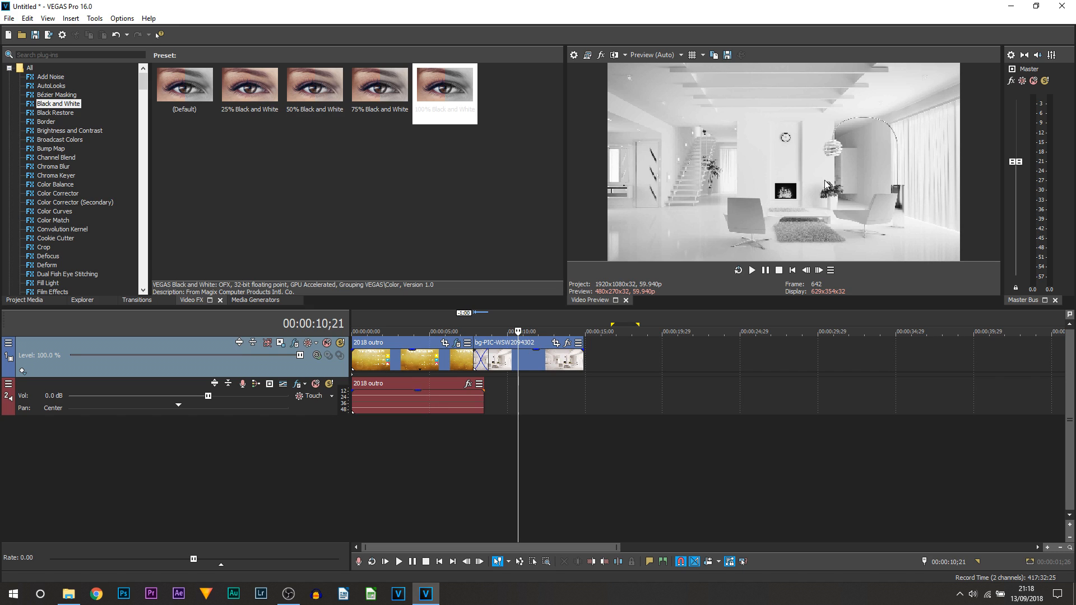
left_click(295, 346)
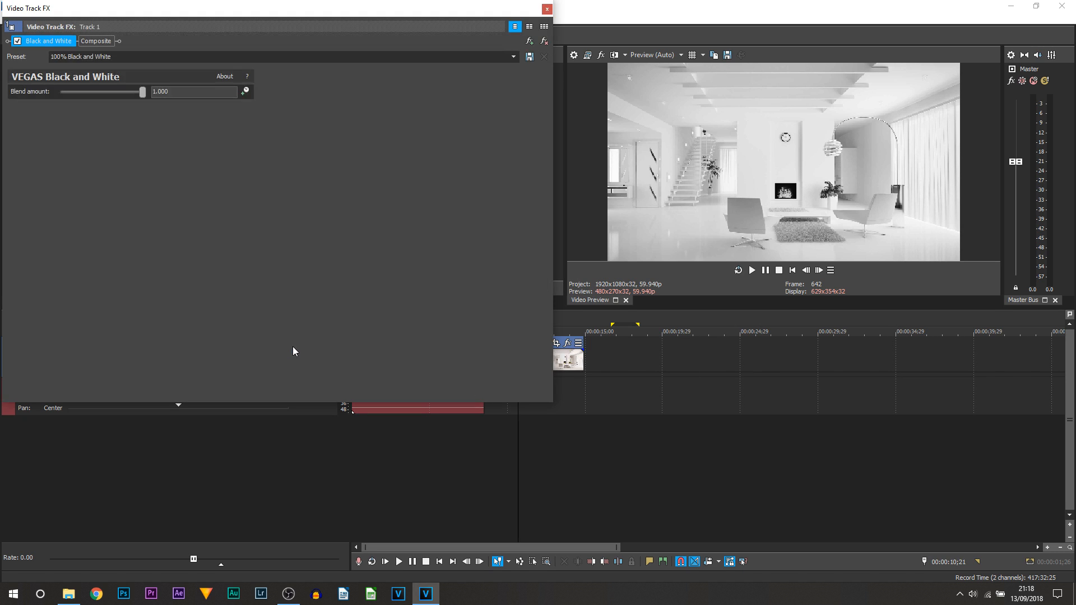
left_click(544, 42)
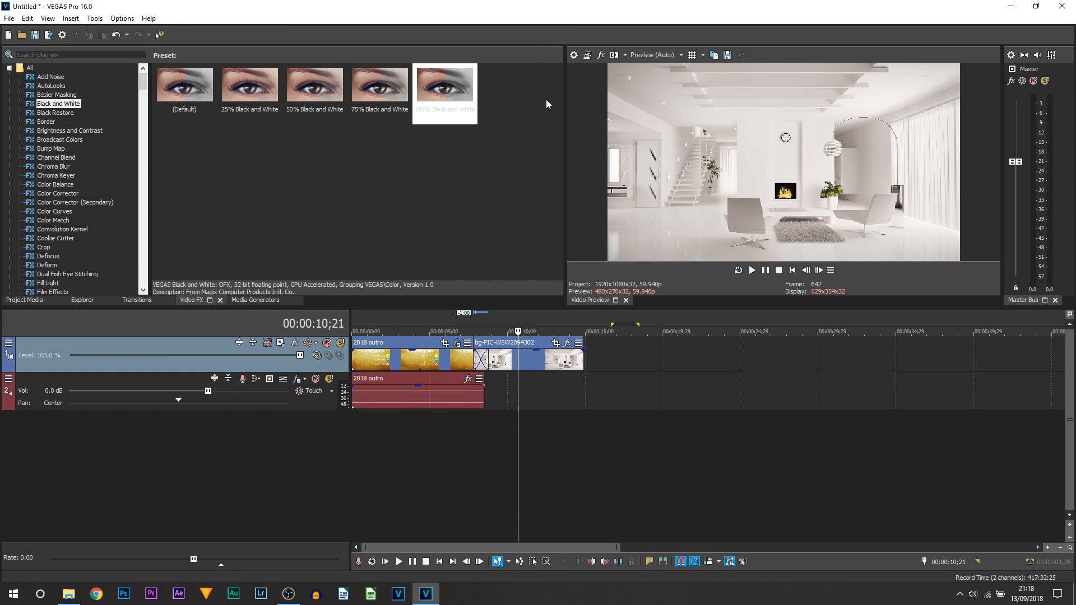
With the playhead at 0, animate the outro's Black and White Blend amount (1.000) with a timeline-synced keyframe lane.
left_click(369, 437)
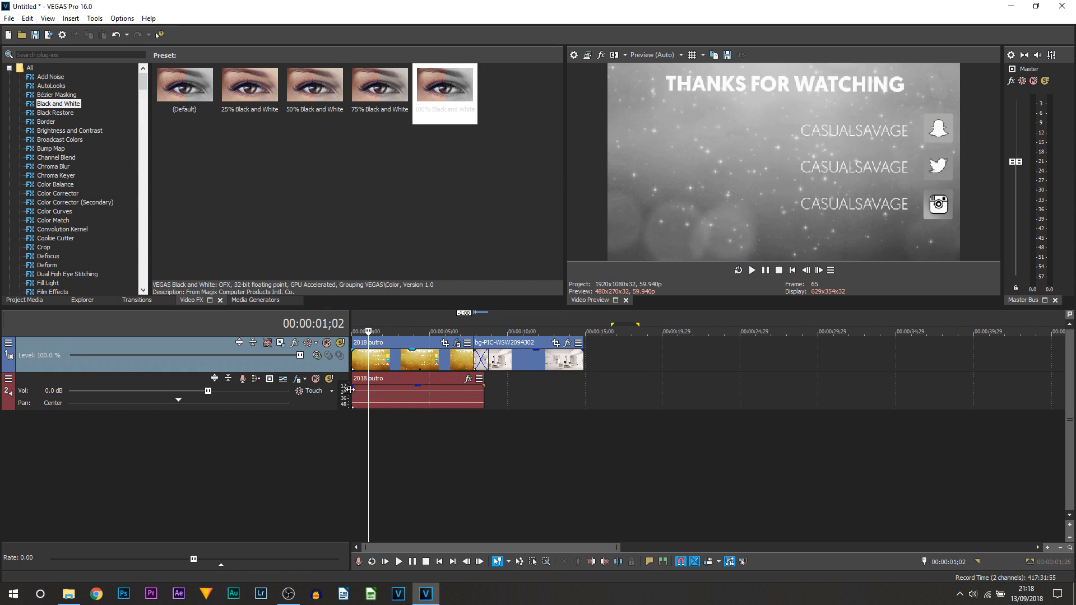
left_click_drag(367, 434, 305, 431)
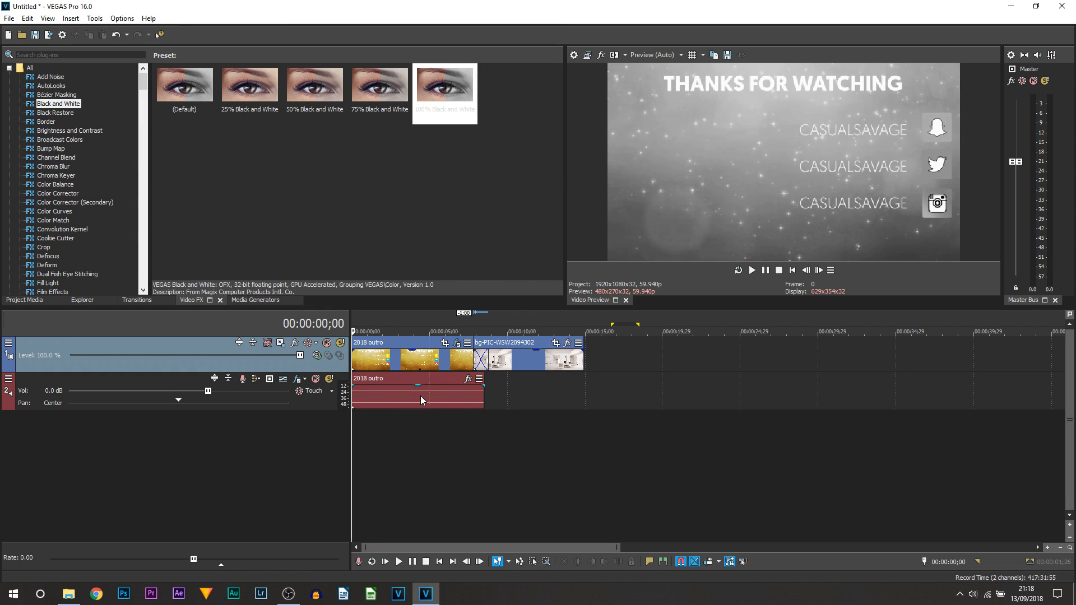
left_click(457, 347)
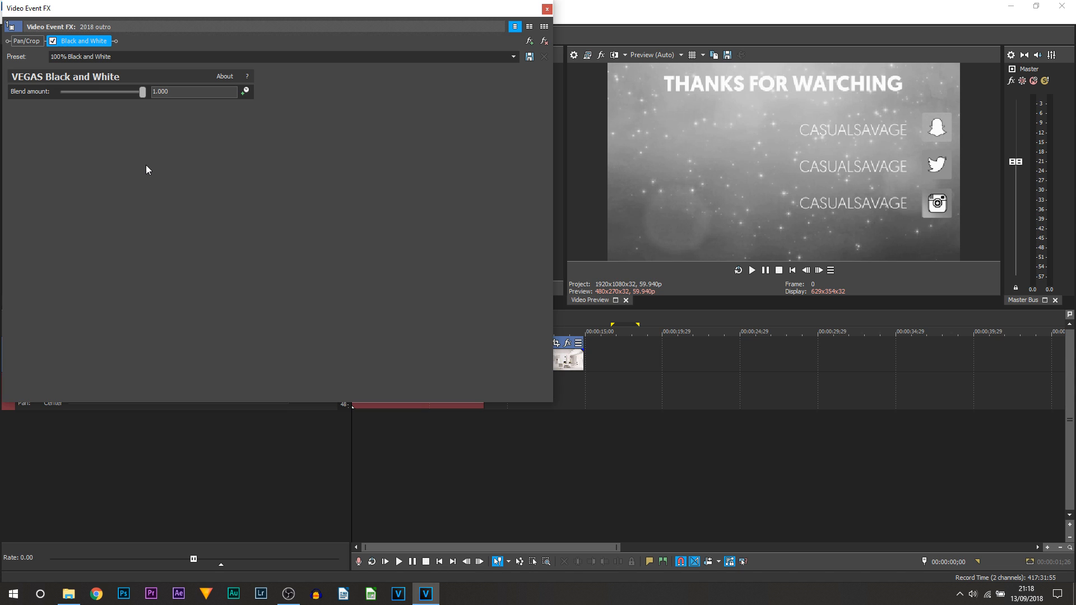
left_click(244, 92)
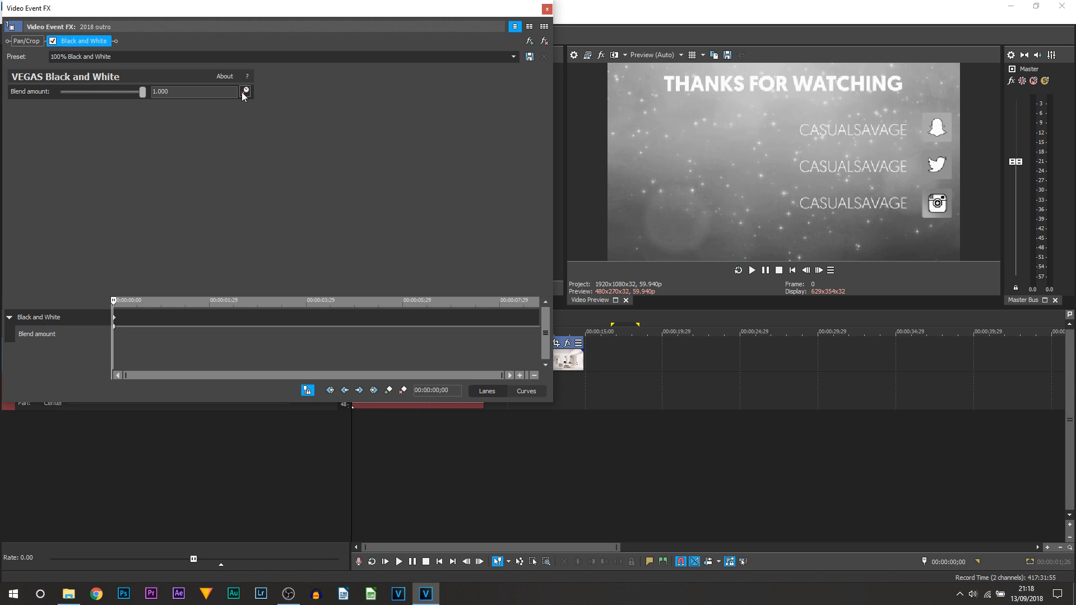
left_click(307, 390)
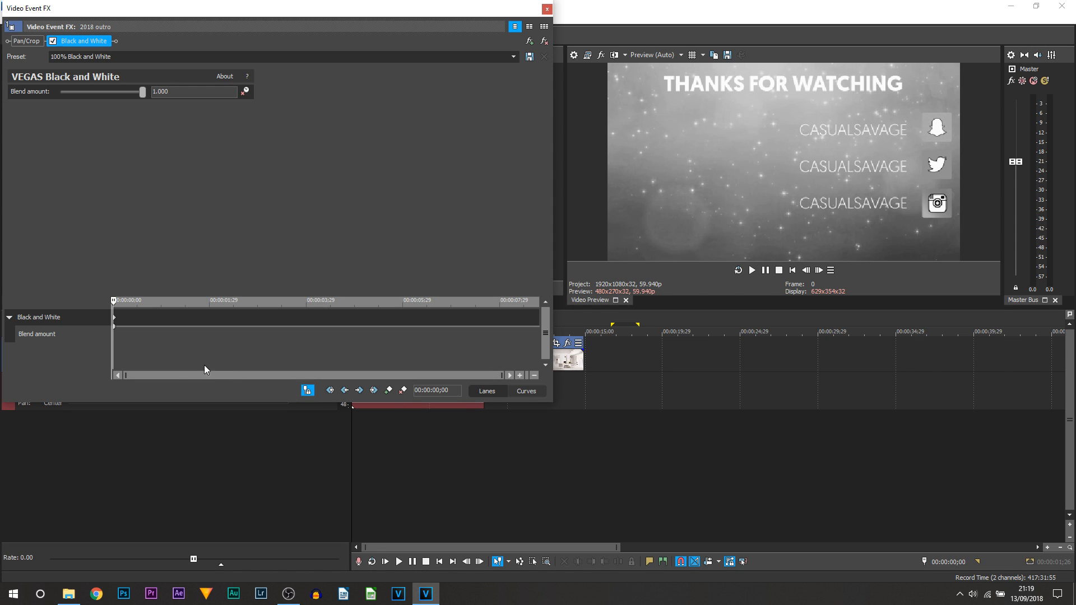
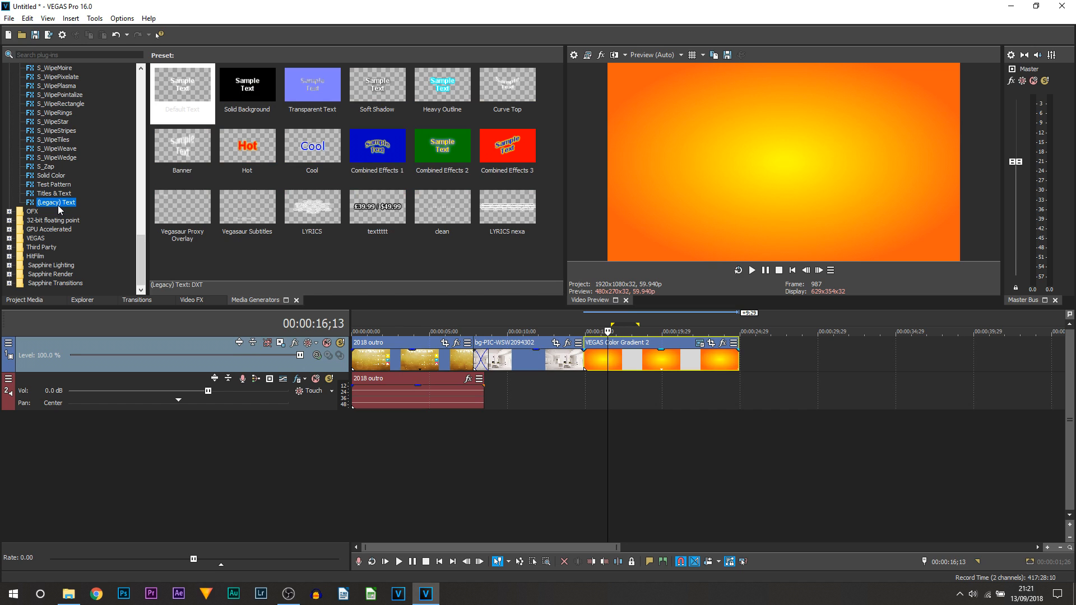
Select the Titles & Text generator to list its animated presets.
left_click(61, 194)
scroll(311, 205, "down", 3)
scroll(305, 192, "up", 3)
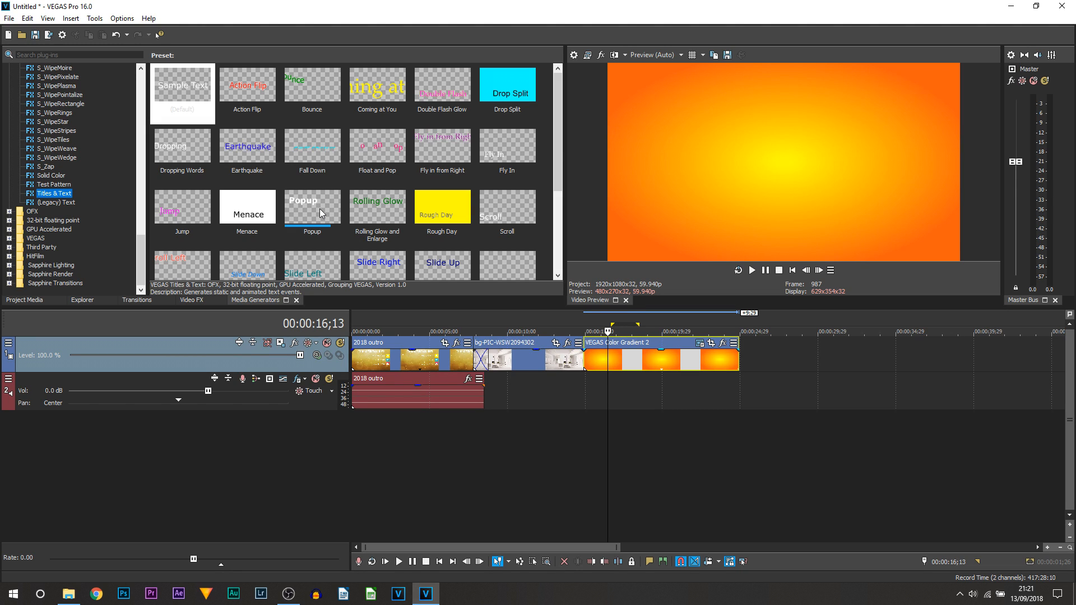
Drop the Popup title preset over the gradient clip and centre its text in the frame.
mouse_move(319, 208)
left_mouse_down()
mouse_move(587, 346)
mouse_move(587, 337)
left_mouse_up()
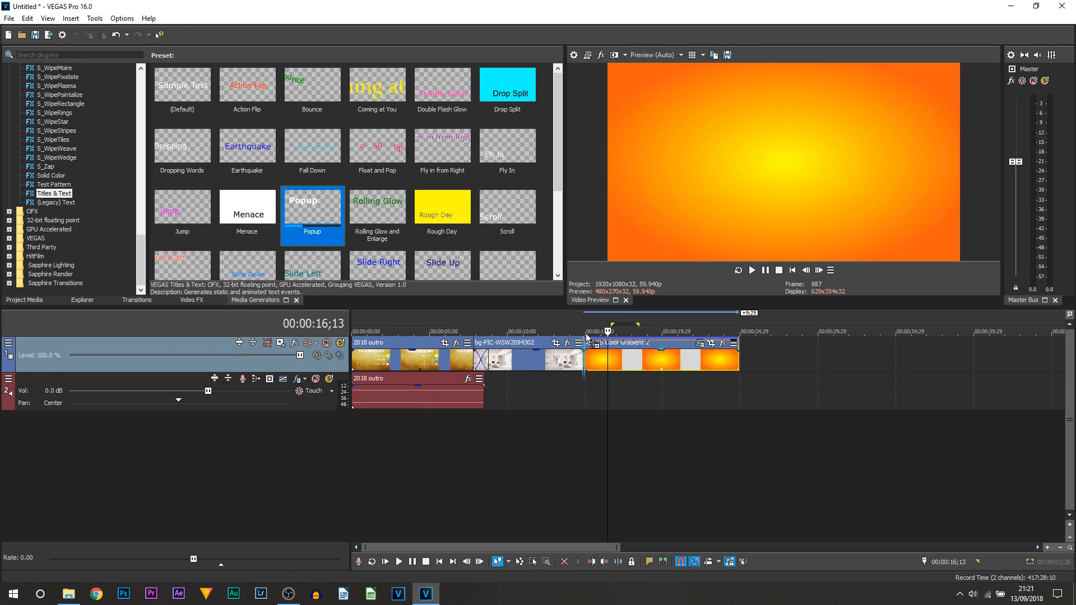
left_click_drag(587, 336, 587, 377)
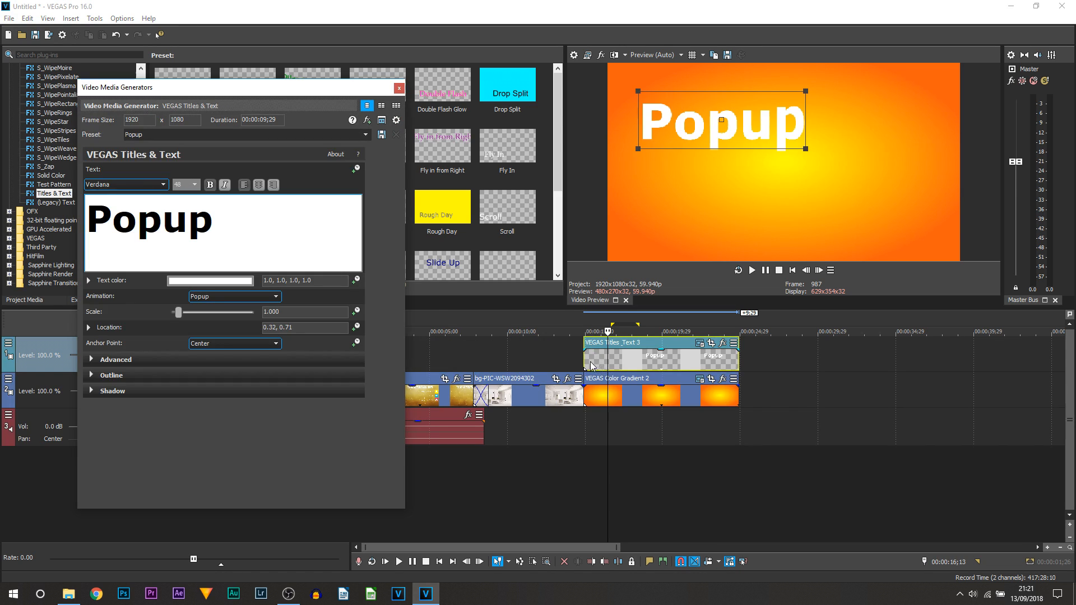
left_click_drag(779, 139, 839, 183)
Replace the placeholder Popup wording with CasualSavage and select the text.
left_click(230, 241)
left_click_drag(219, 228, 42, 192)
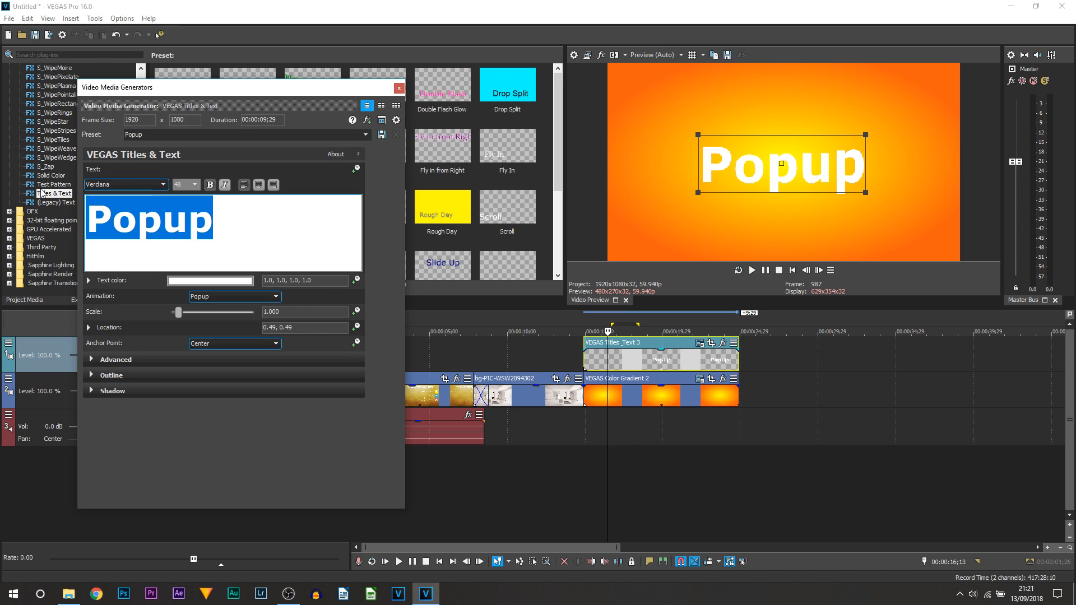
type("CasualSavage")
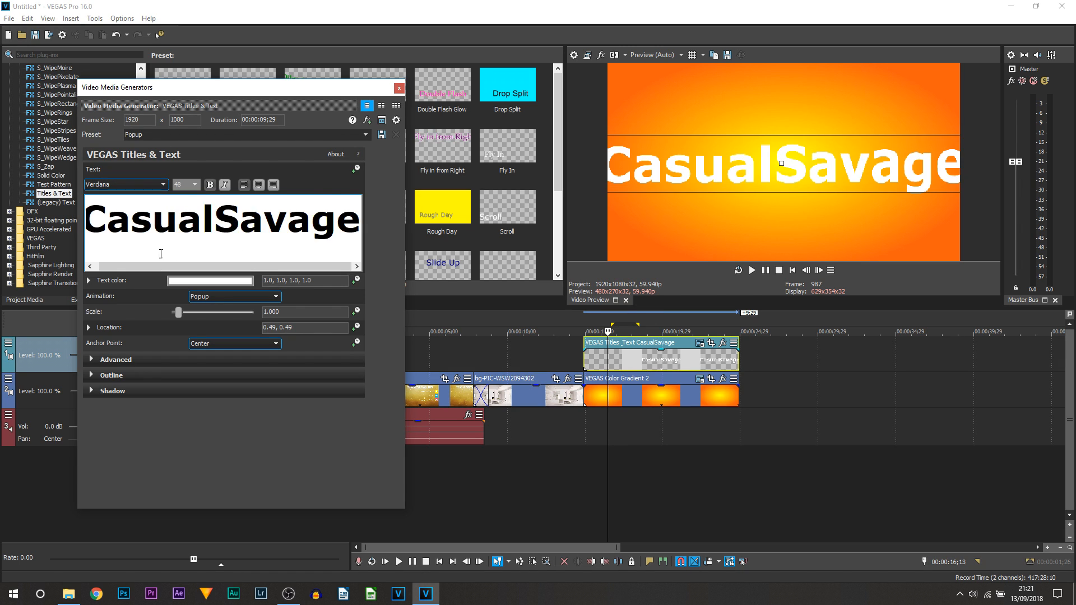
key("ctrl+a")
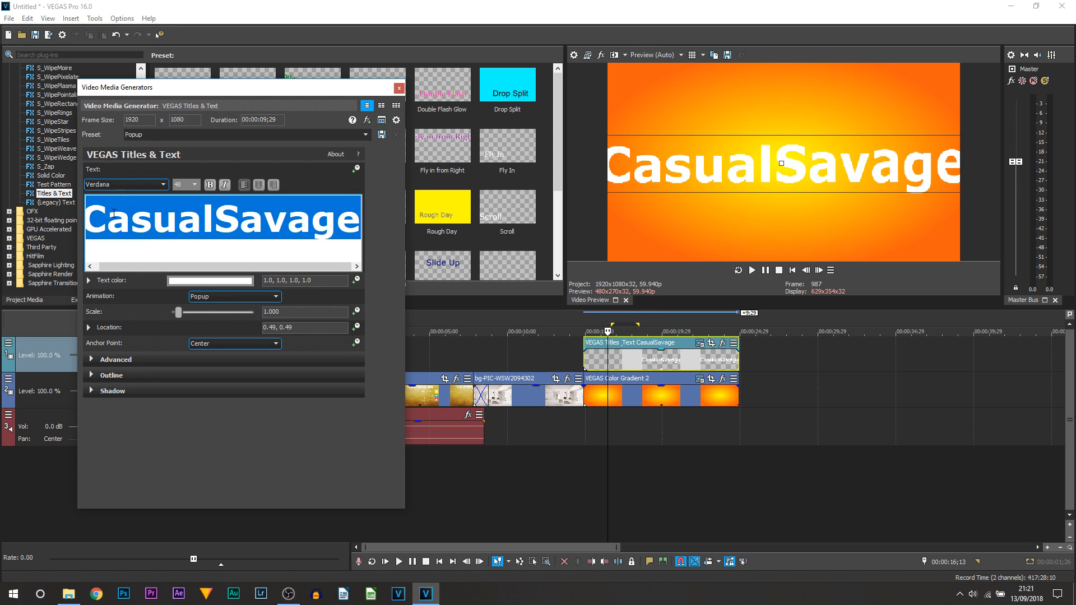
left_click(194, 184)
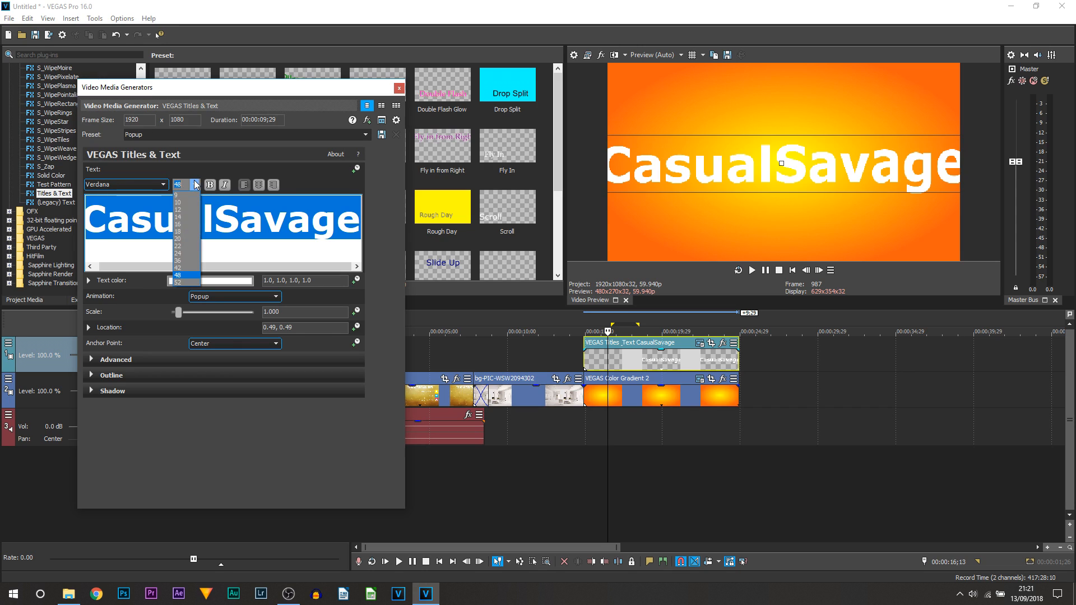
Set the title to size 20, Terminator Two font, with black text colour.
left_click(188, 227)
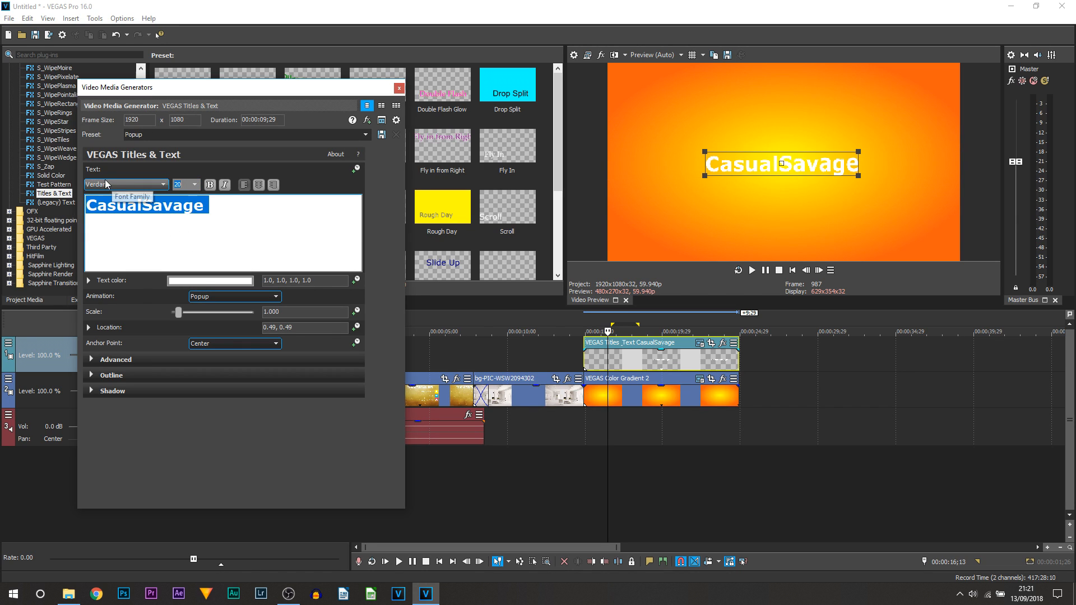
left_click(162, 185)
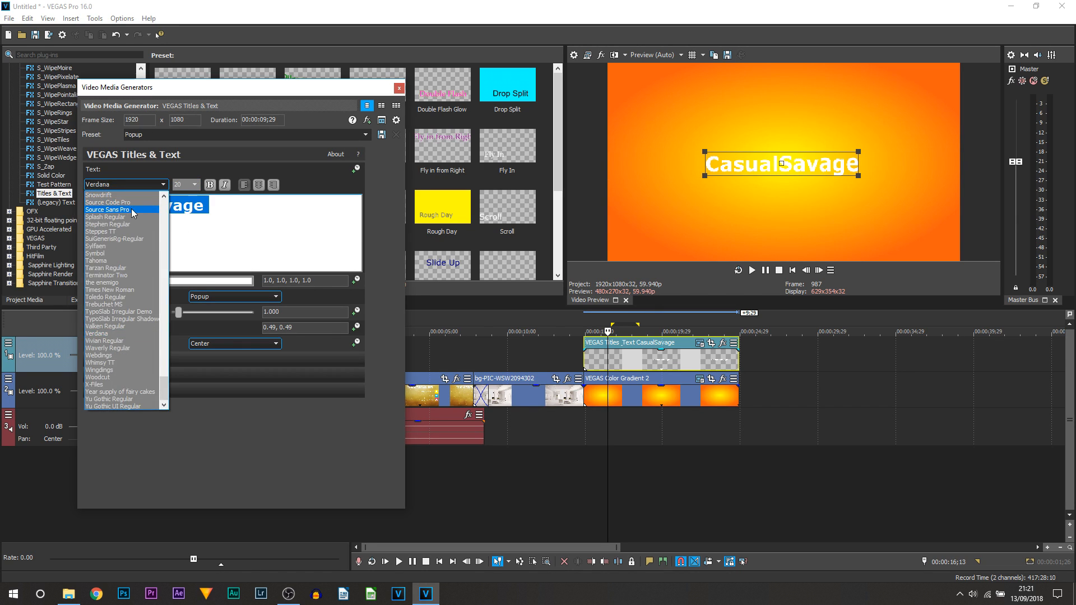
left_click(112, 275)
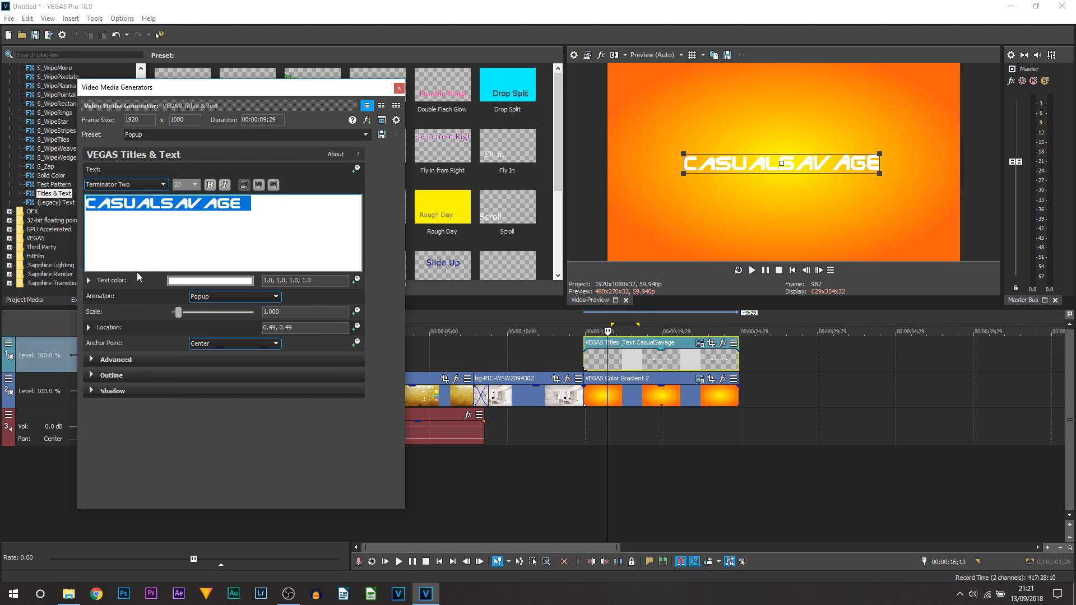
left_click(210, 280)
left_click(122, 402)
left_click_drag(112, 410, 106, 426)
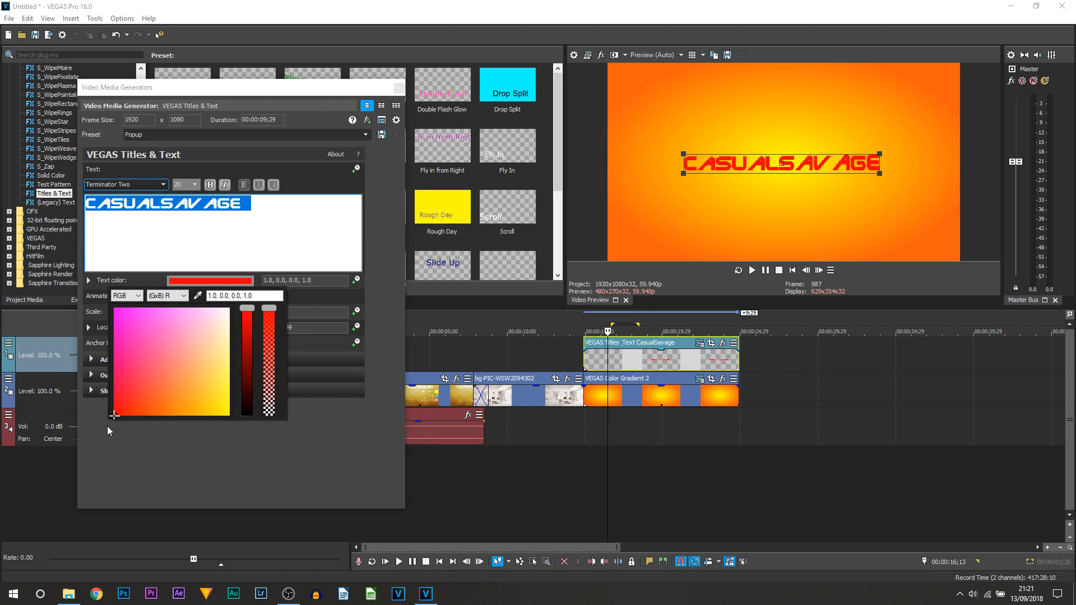
left_click_drag(247, 308, 246, 418)
left_click(213, 183)
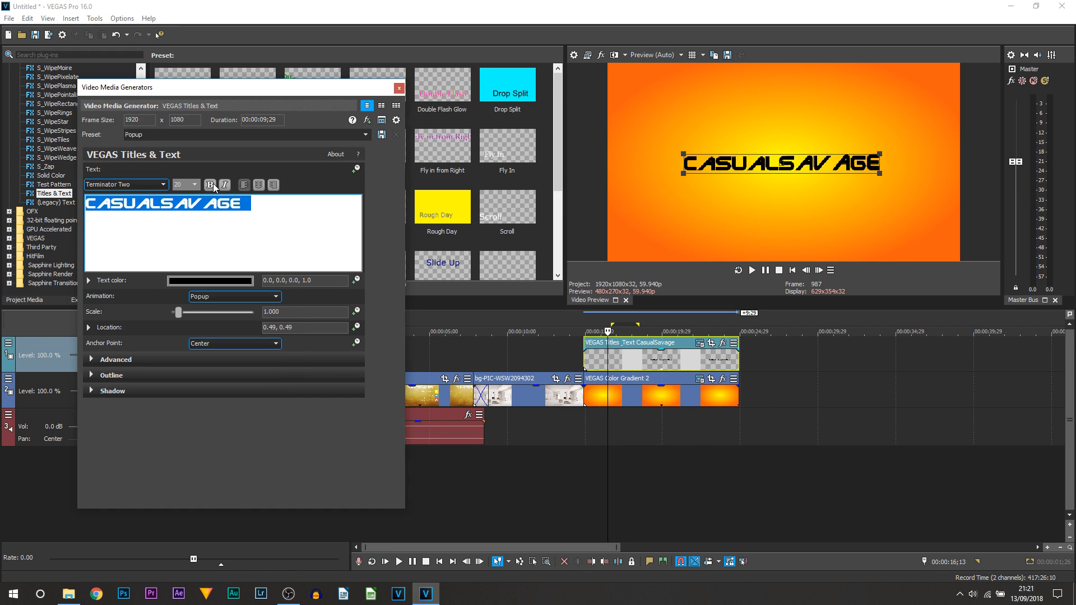
Try italic, bold and right alignment, ending left-aligned with the Popup animation kept.
left_click(224, 186)
left_click(223, 186)
left_click(209, 185)
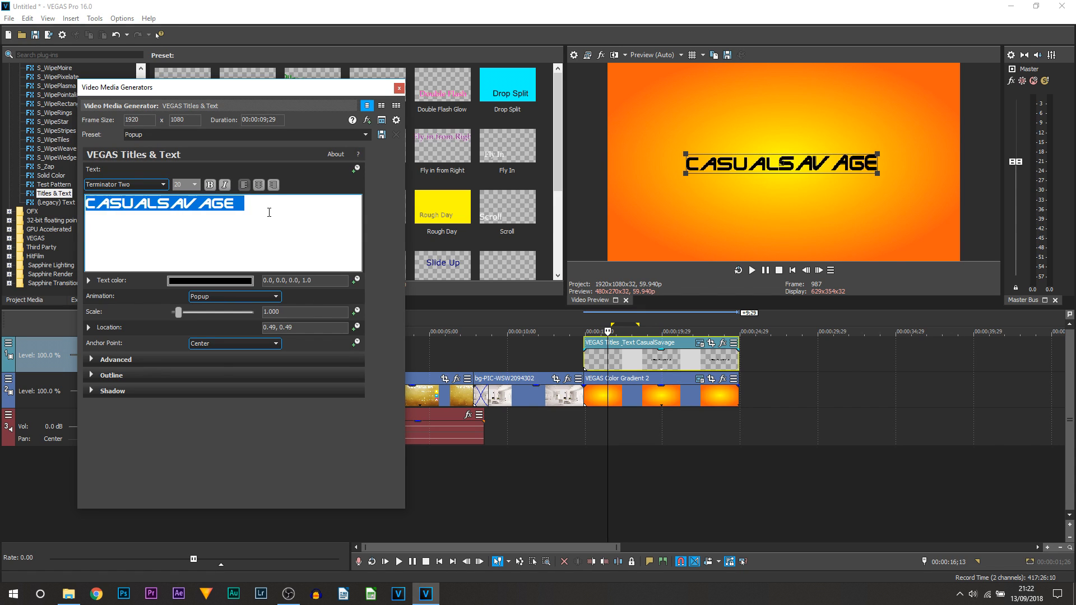
left_click(272, 186)
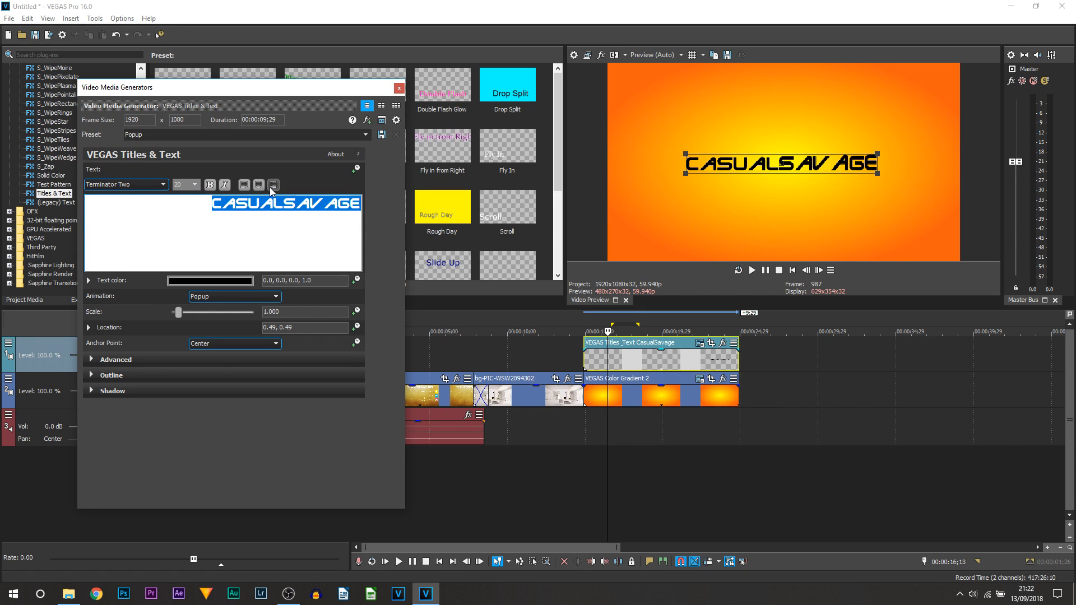
left_click(245, 186)
left_click(209, 297)
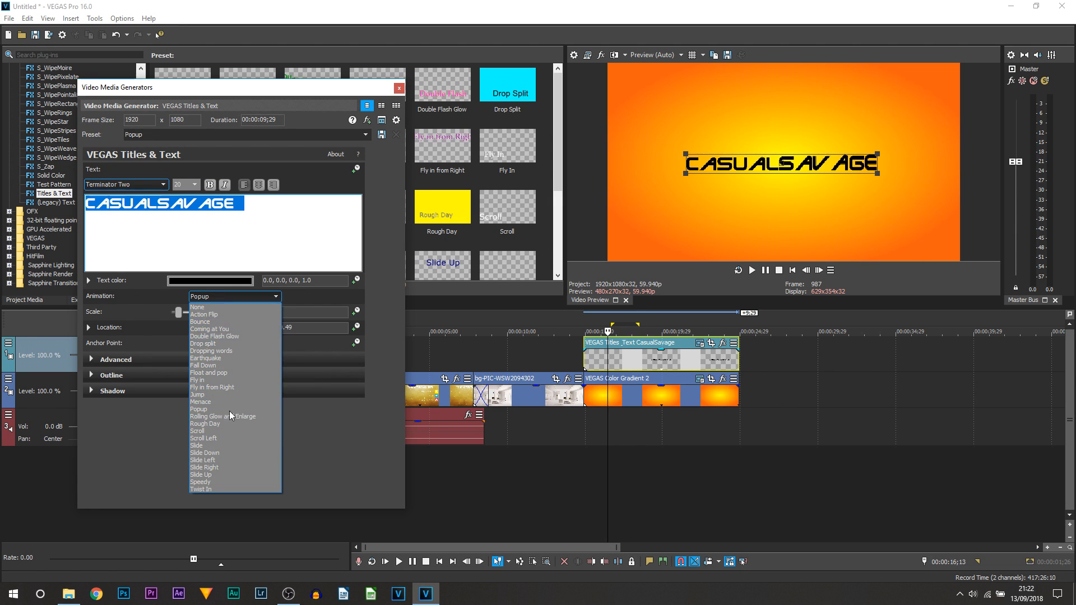
left_click(199, 234)
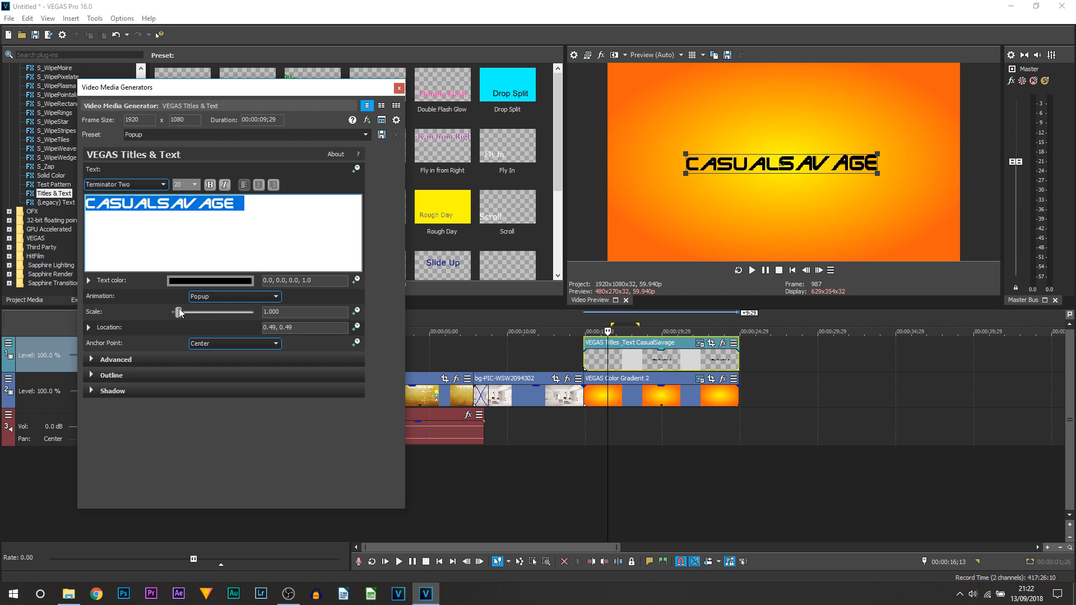
Set the title scale to 1.110 and widen tracking to 0.034.
mouse_move(180, 309)
left_mouse_down()
mouse_move(172, 313)
mouse_move(186, 311)
left_mouse_up()
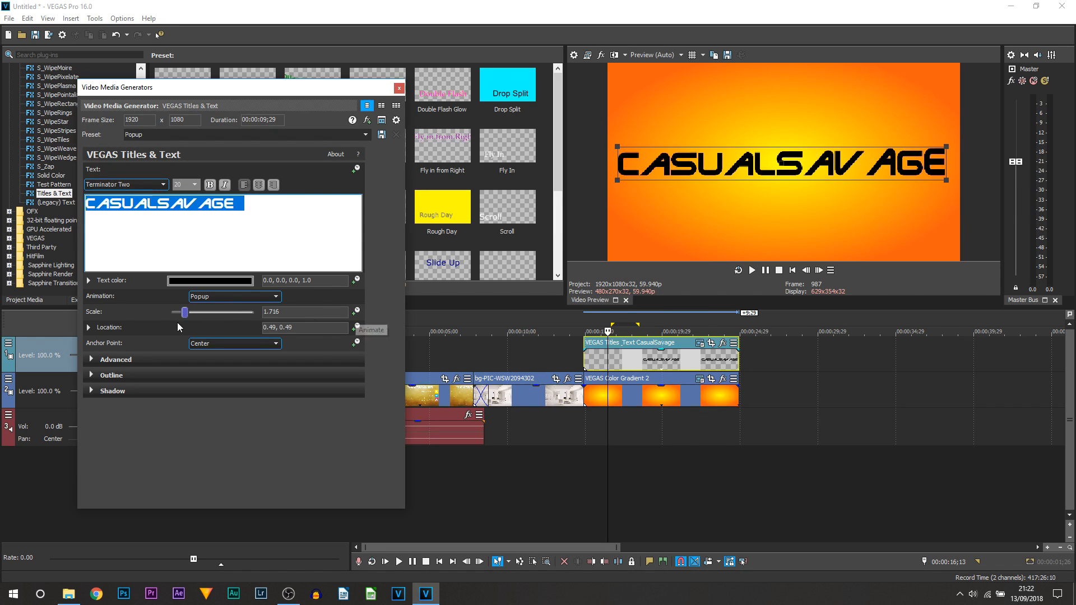
left_click_drag(184, 312, 179, 317)
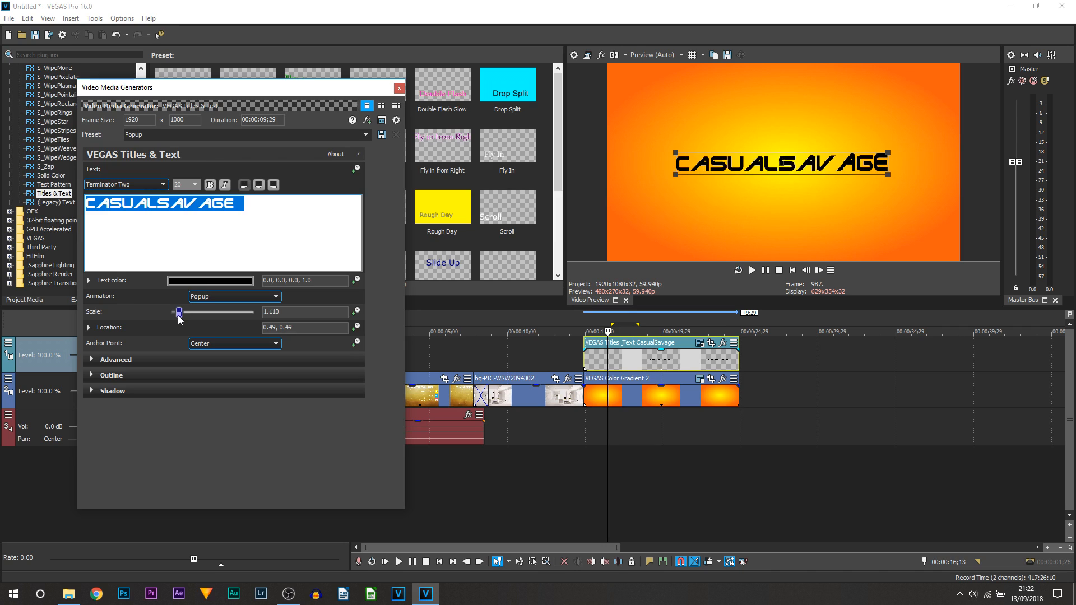
left_click(91, 360)
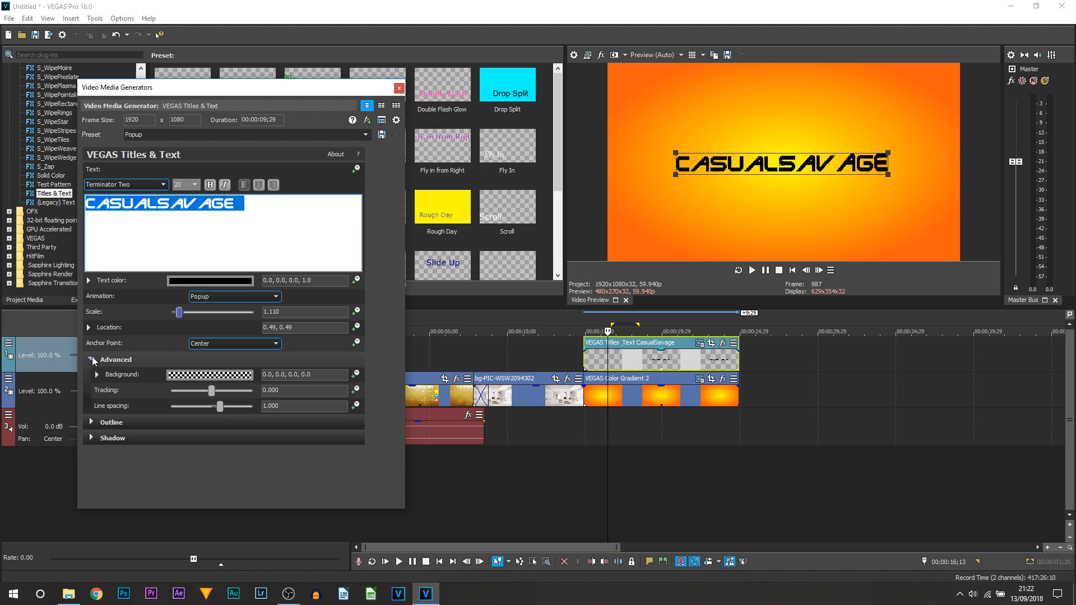
mouse_move(210, 390)
left_mouse_down()
mouse_move(221, 390)
mouse_move(211, 390)
left_mouse_up()
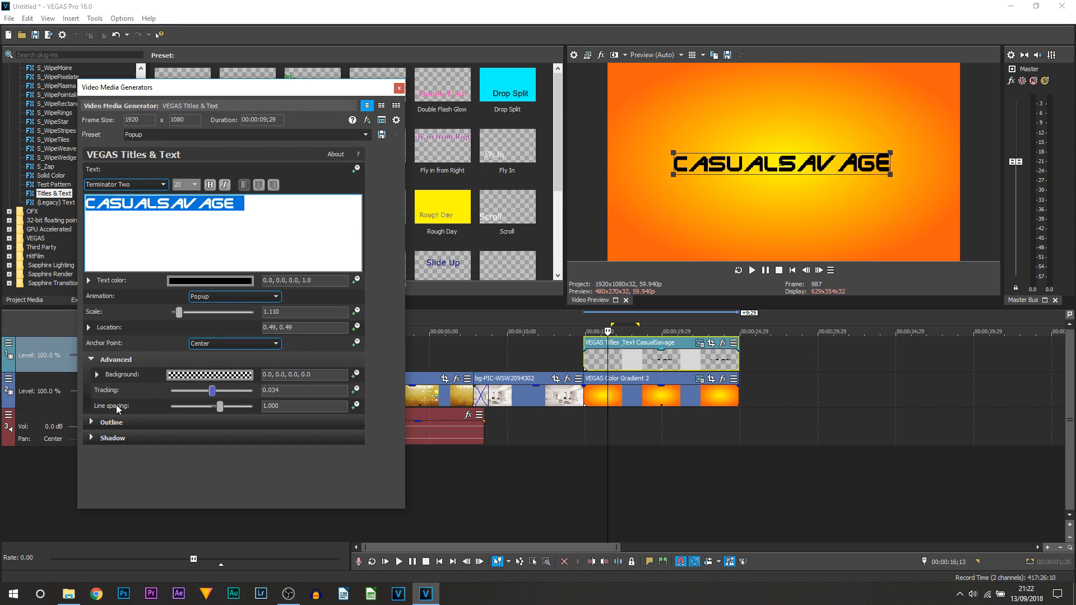
Add a second line of digits to the title and adjust line spacing to 0.918.
left_click(290, 222)
key("Return")
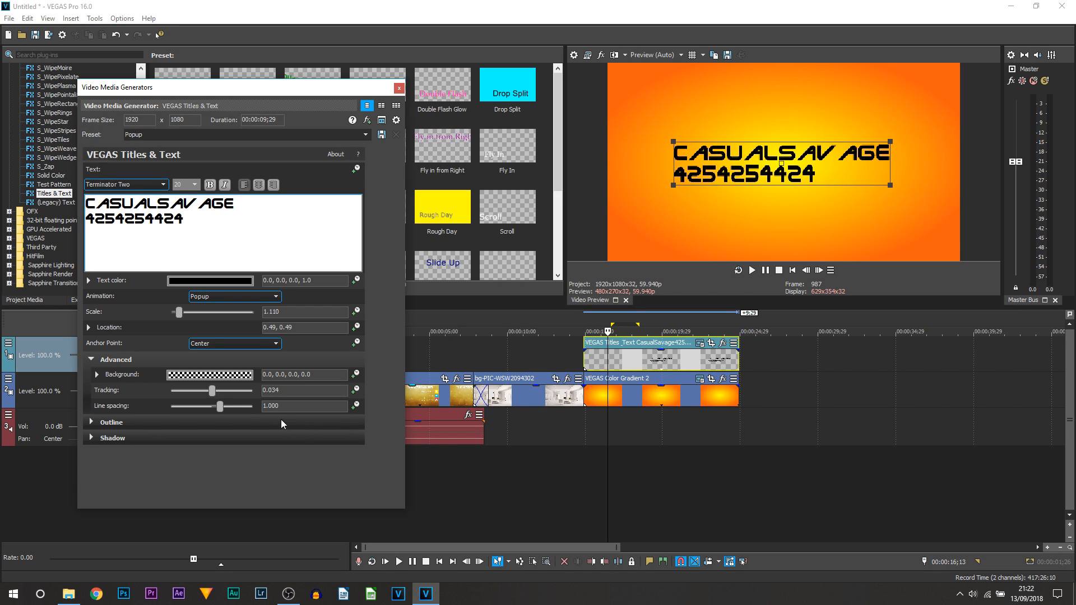
mouse_move(220, 408)
left_mouse_down()
mouse_move(246, 409)
mouse_move(212, 409)
left_mouse_up()
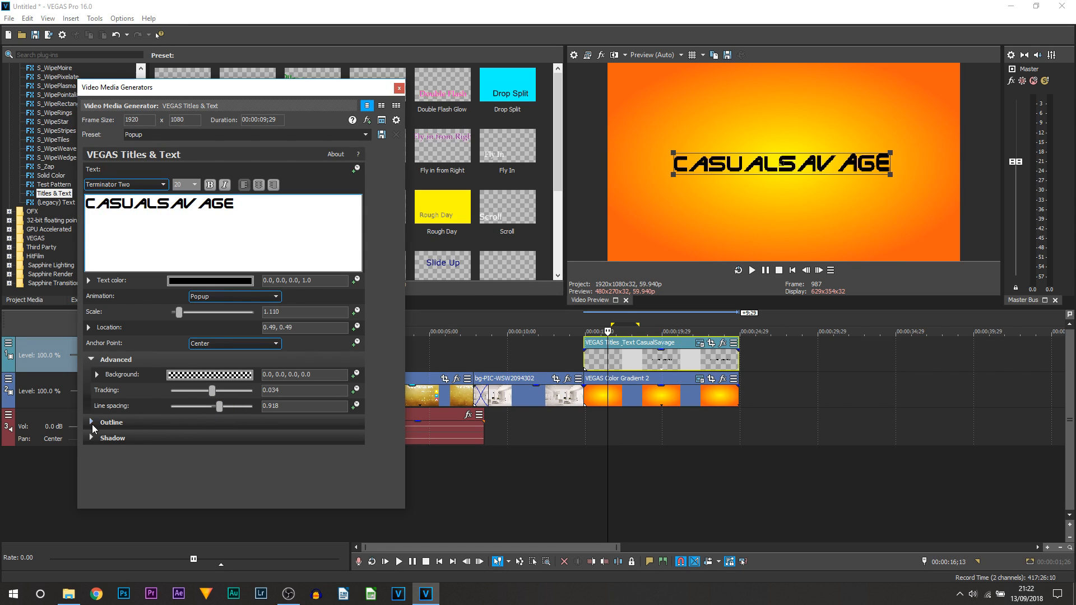
Give the title a white outline of width 10.000.
left_click(89, 424)
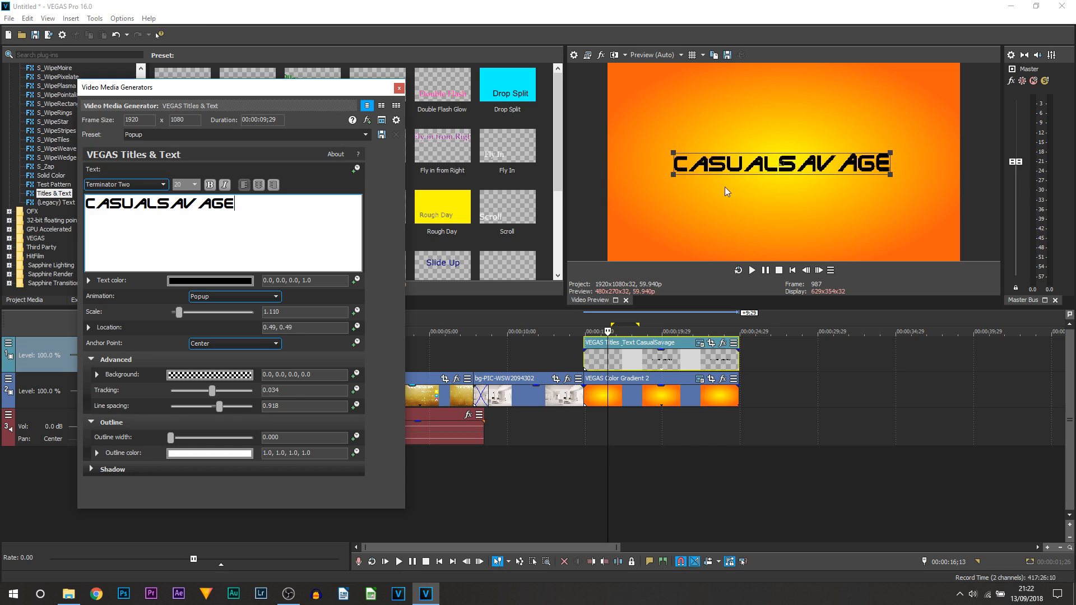
left_click_drag(170, 437, 276, 436)
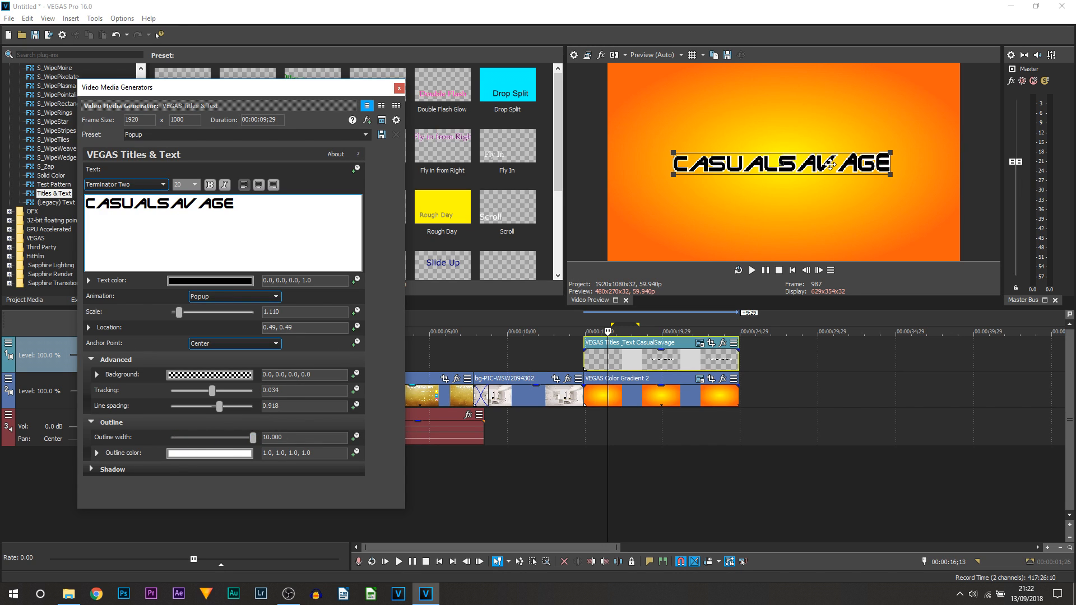
left_click(795, 227)
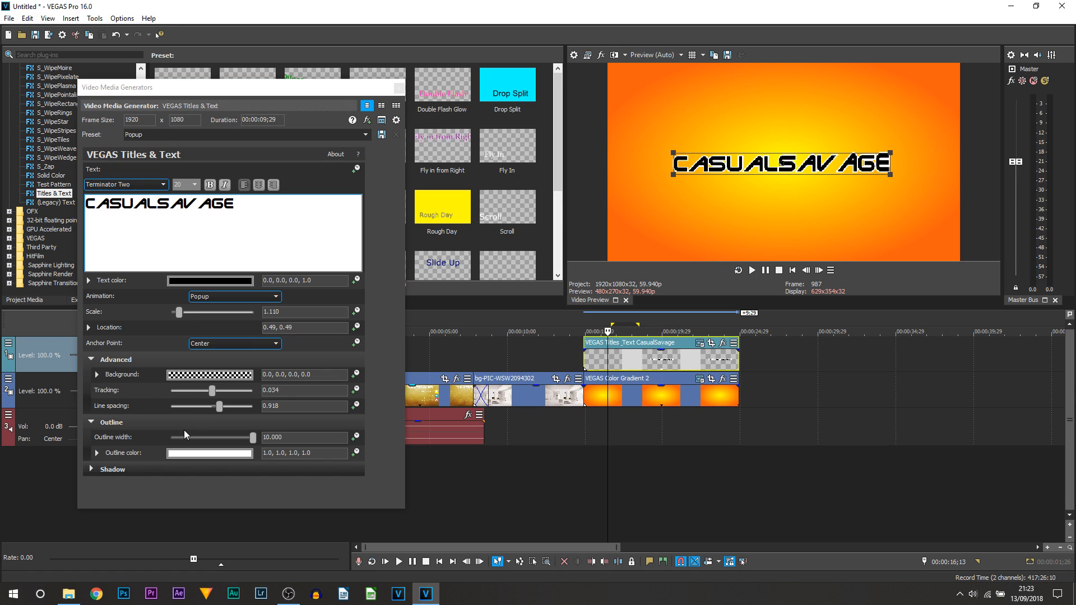
Turn on a drop shadow behind the title text.
left_click(93, 468)
scroll(101, 460, "down", 1)
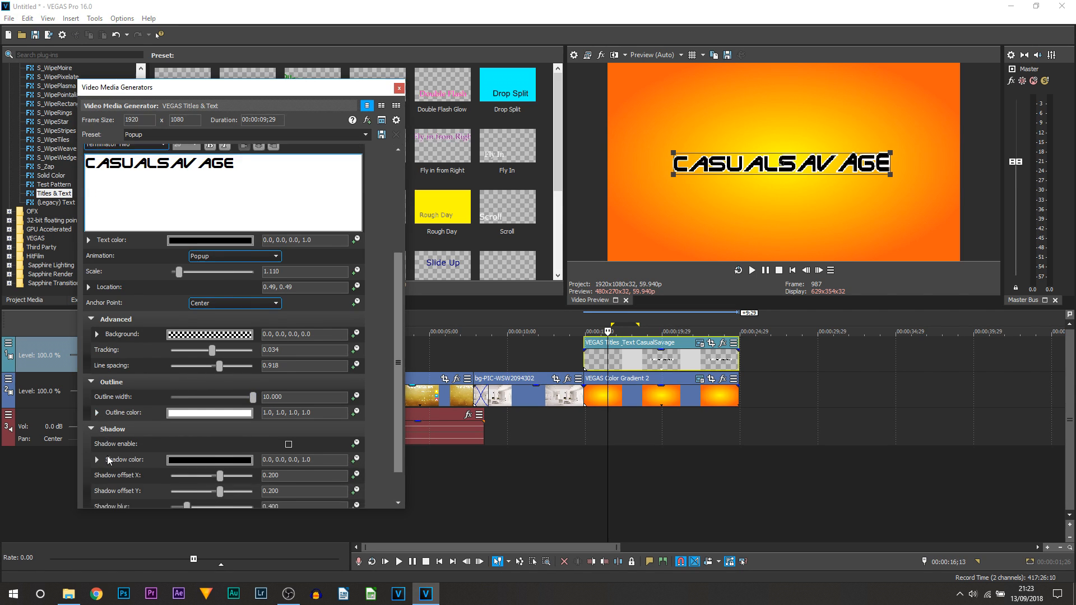
scroll(109, 460, "down", 1)
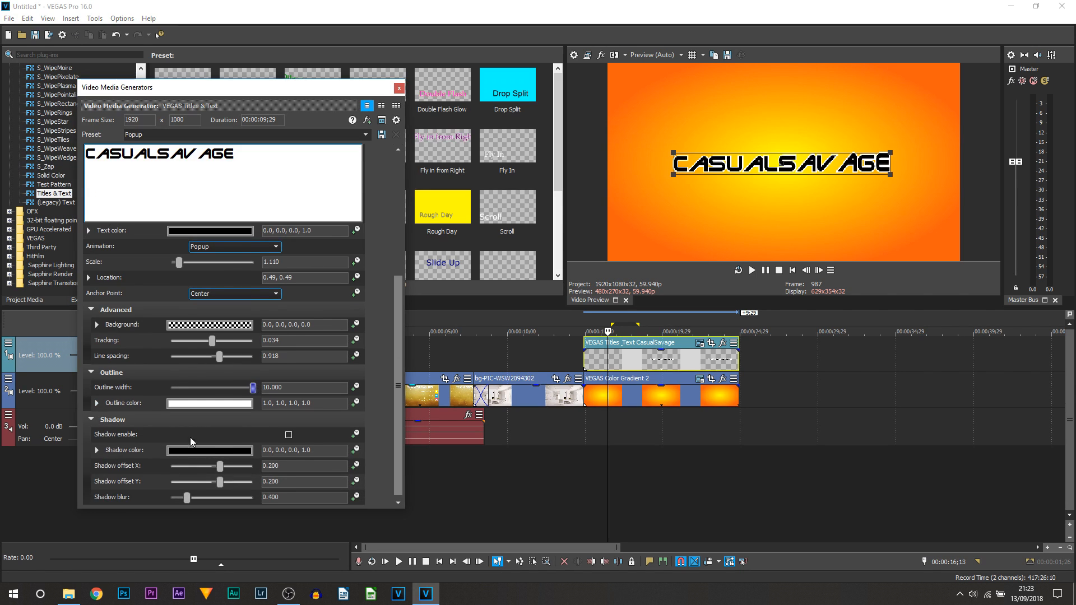
left_click(288, 436)
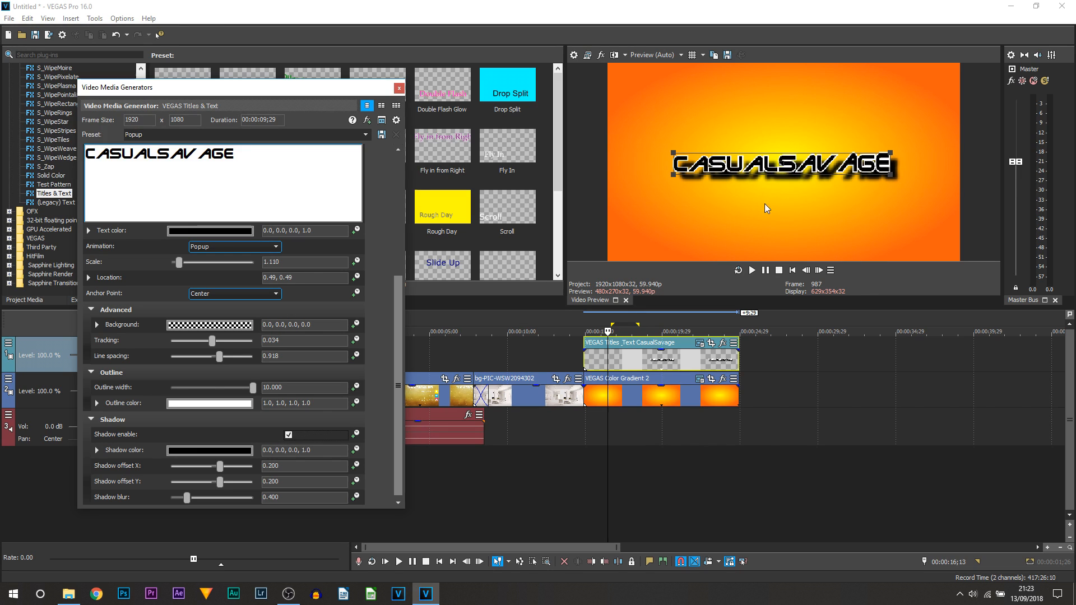
scroll(375, 344, "up", 3)
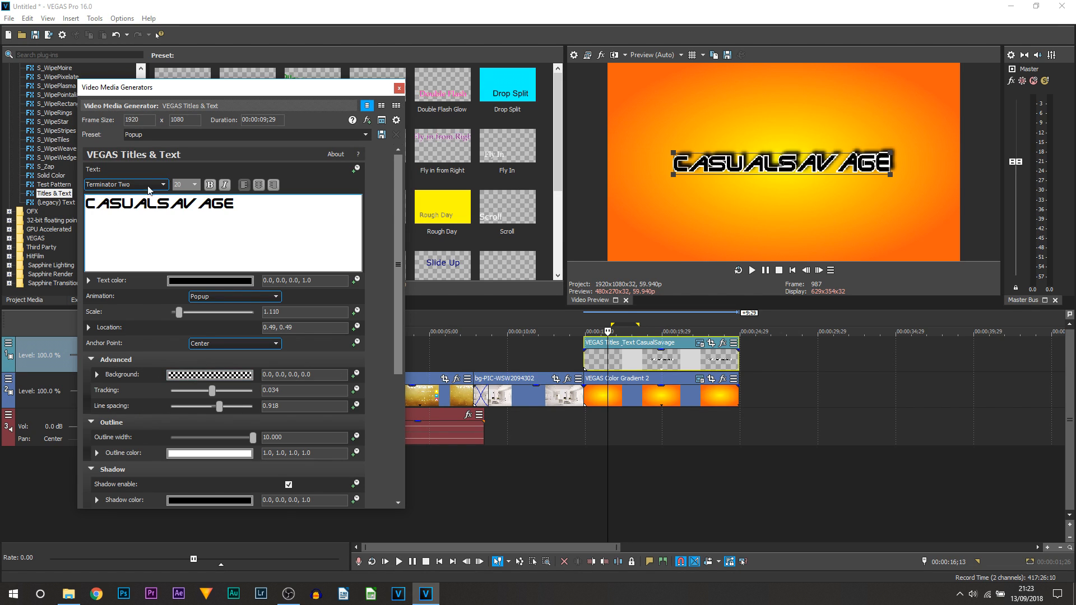
Rename the preset Popup to Popup_SAMPLE and save it as a new preset.
left_click(164, 139)
left_click(164, 135)
type("_SAMPLE")
left_click(385, 136)
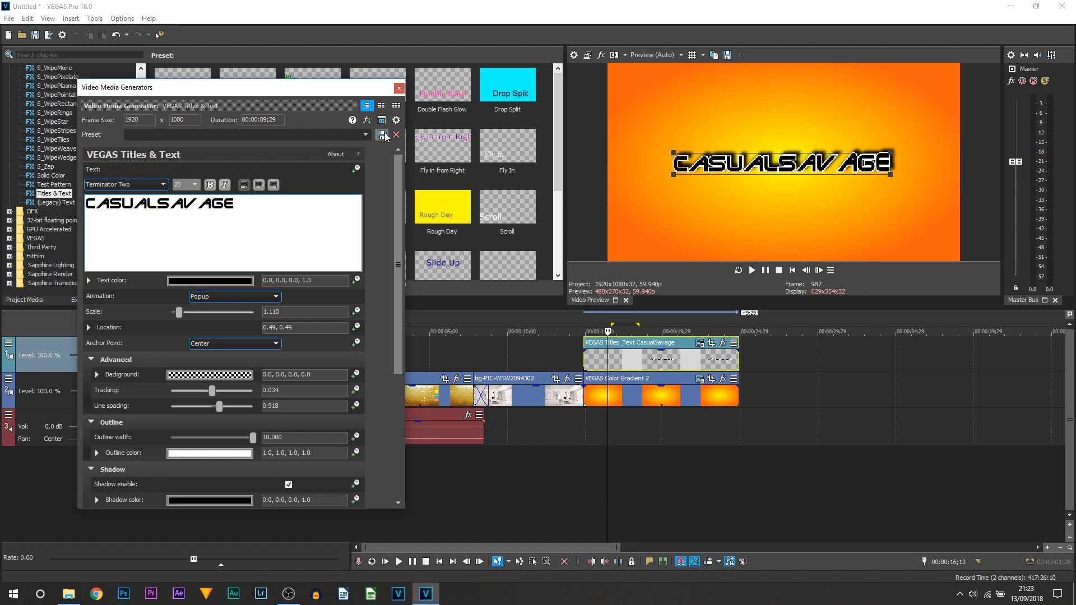
Close the generator settings and add a Popup_Sample title after the first title.
left_click(399, 89)
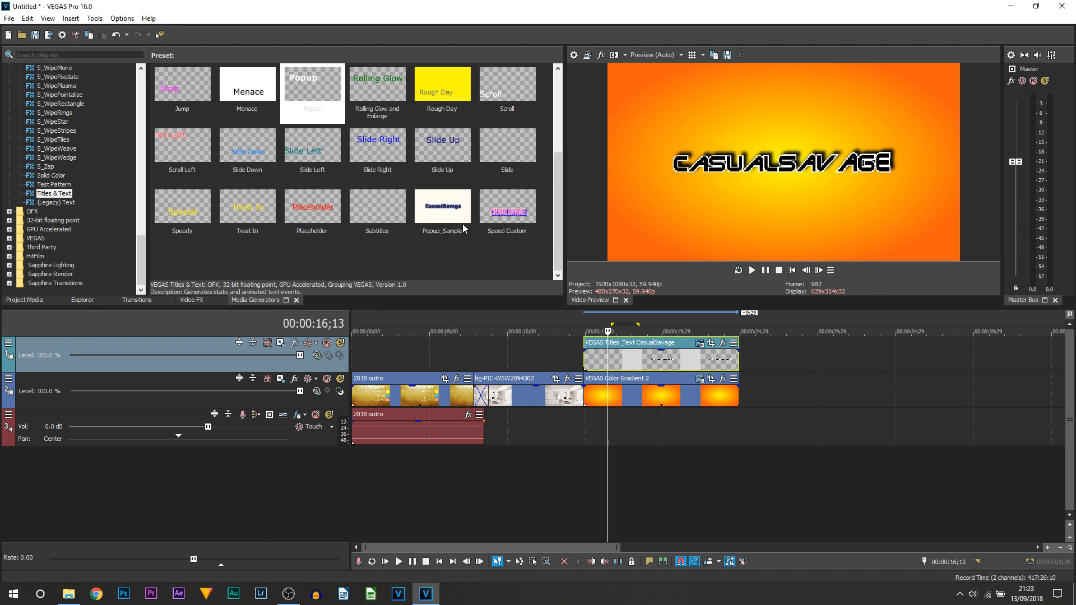
left_click(66, 185)
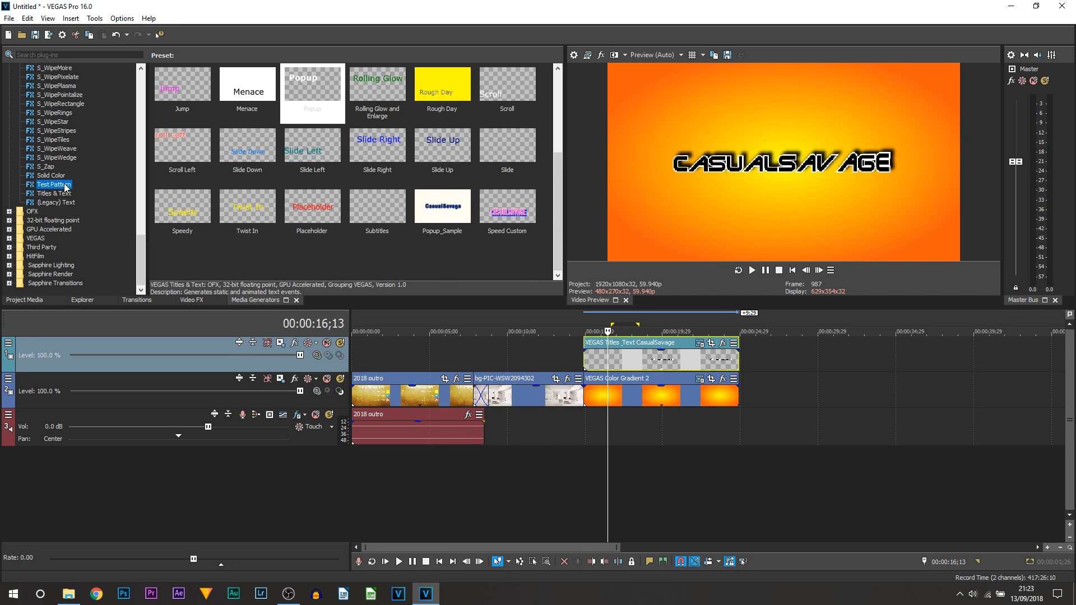
left_click(64, 195)
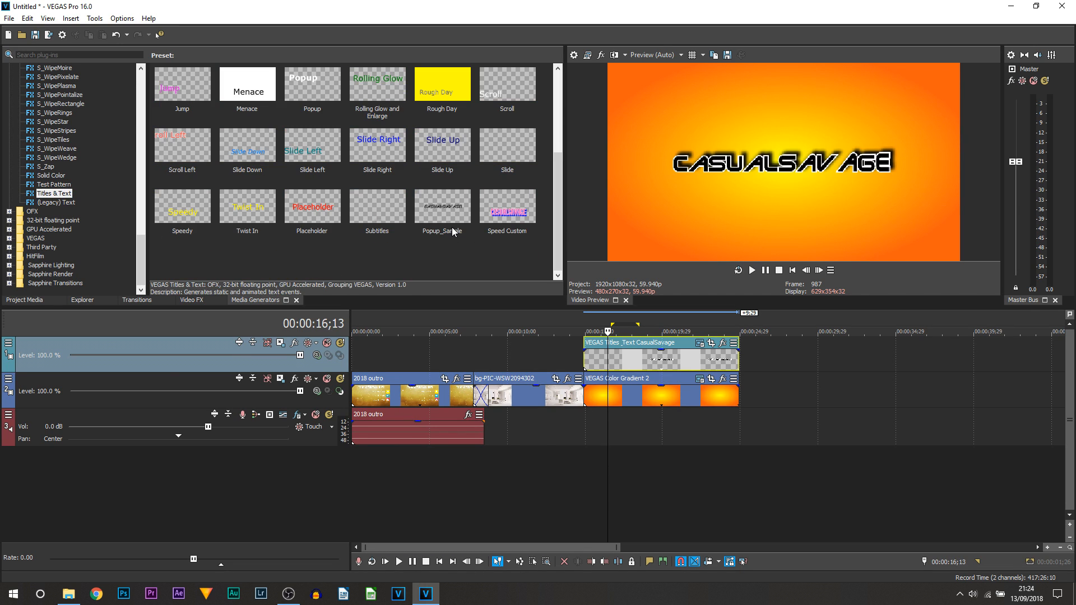
left_click_drag(445, 208, 842, 376)
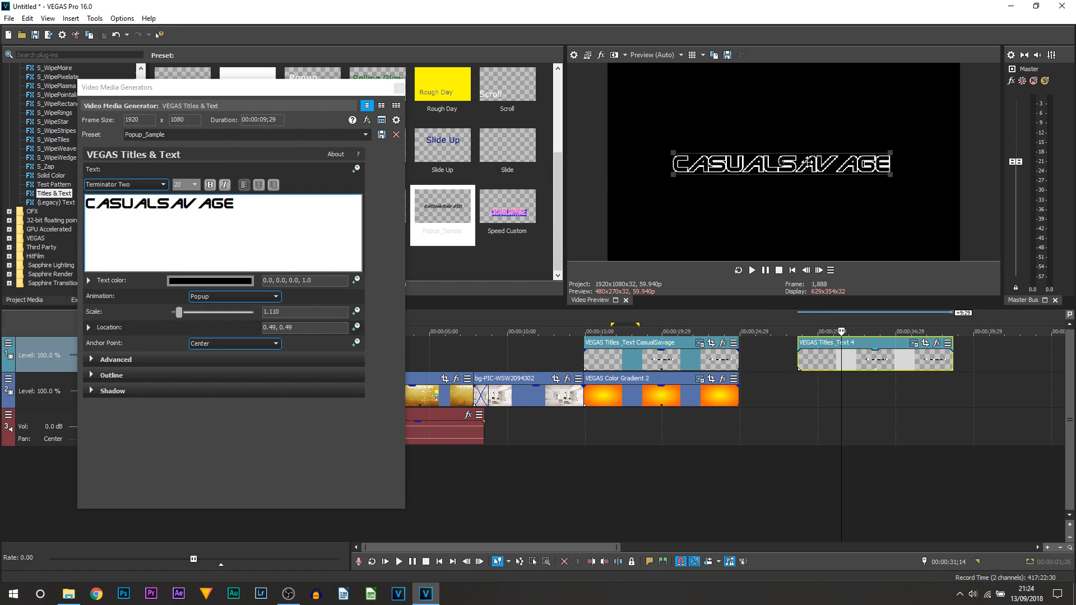
Change the test title's text to FDSSDFSVDS, then delete that test title.
left_click(294, 229)
triple_click(200, 205)
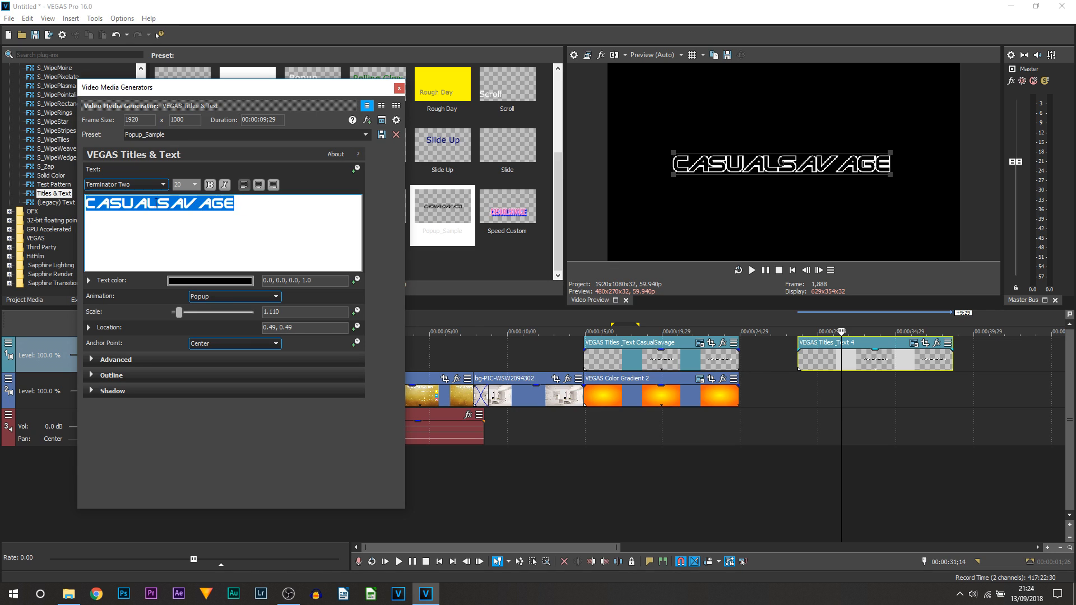
type("FDSSDFSVDS")
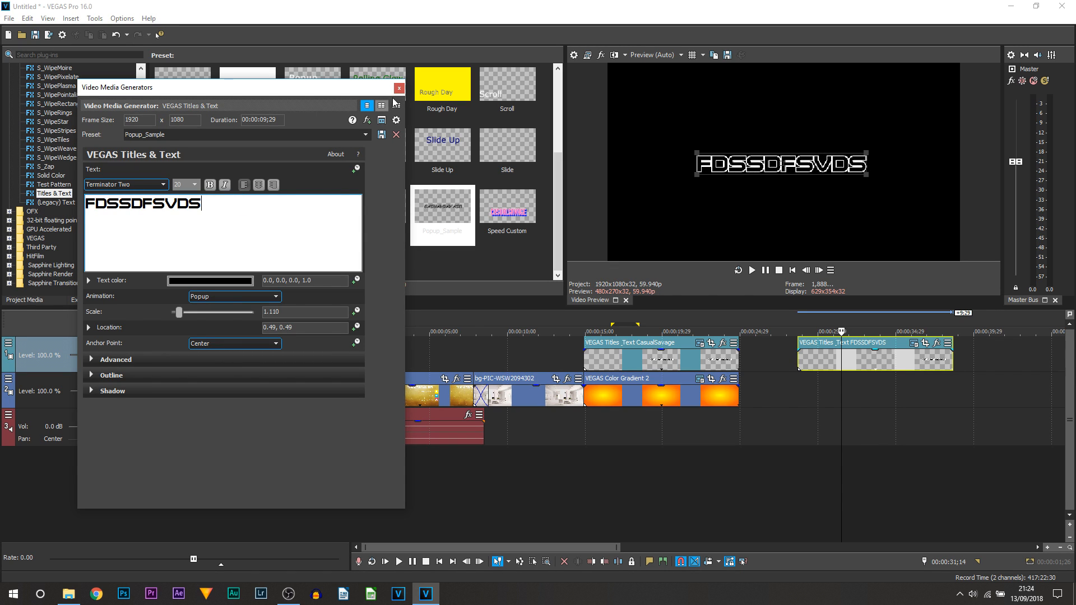
left_click(400, 88)
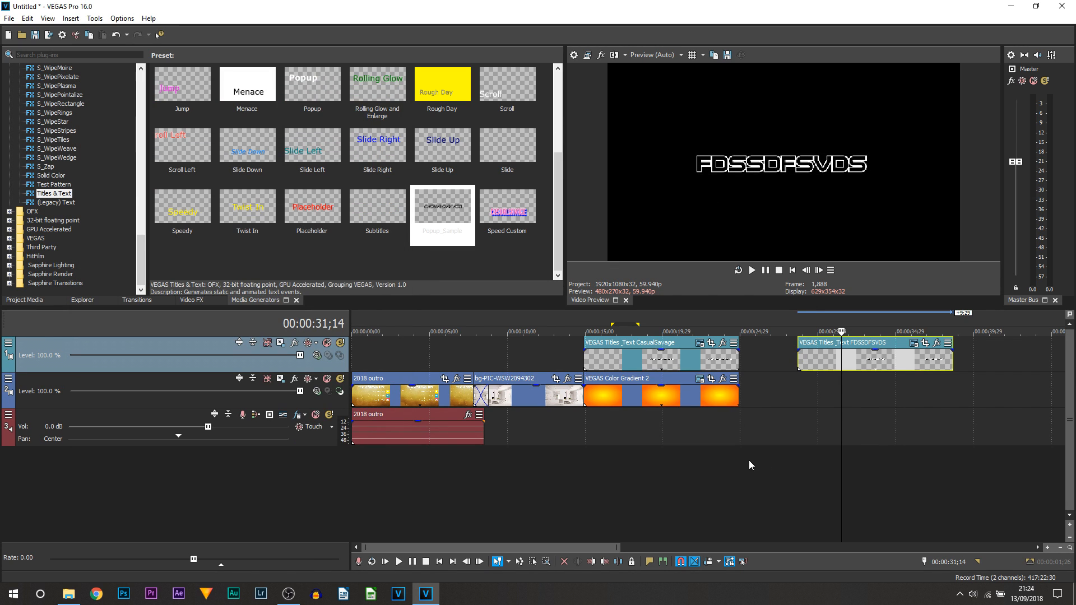
key("Delete")
left_click(624, 417)
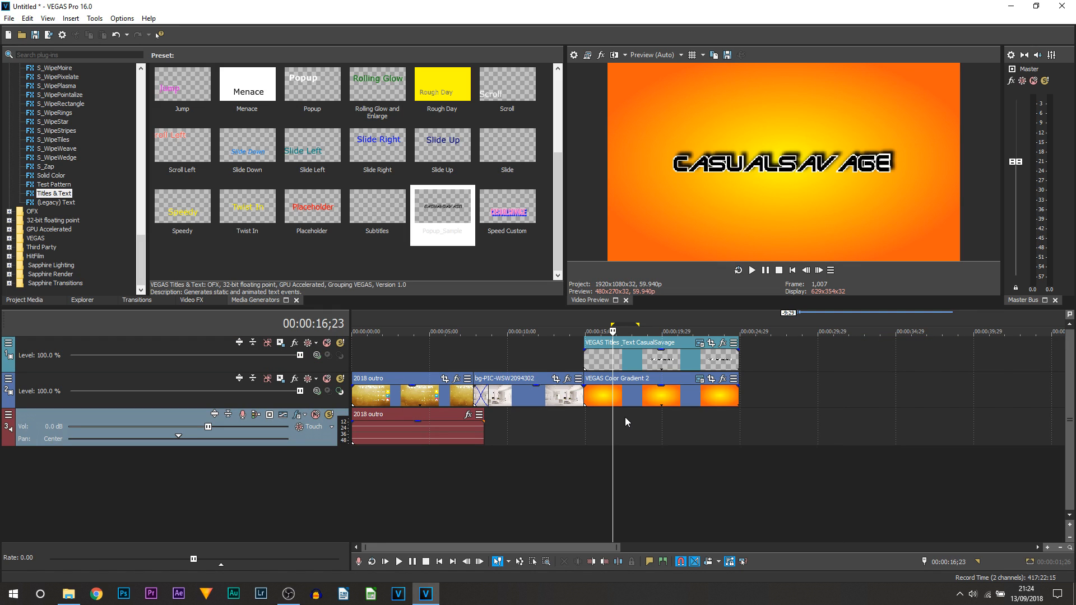
Scrub and play the CASUALSAVAGE title animation in its Pan/Crop window.
left_click(711, 343)
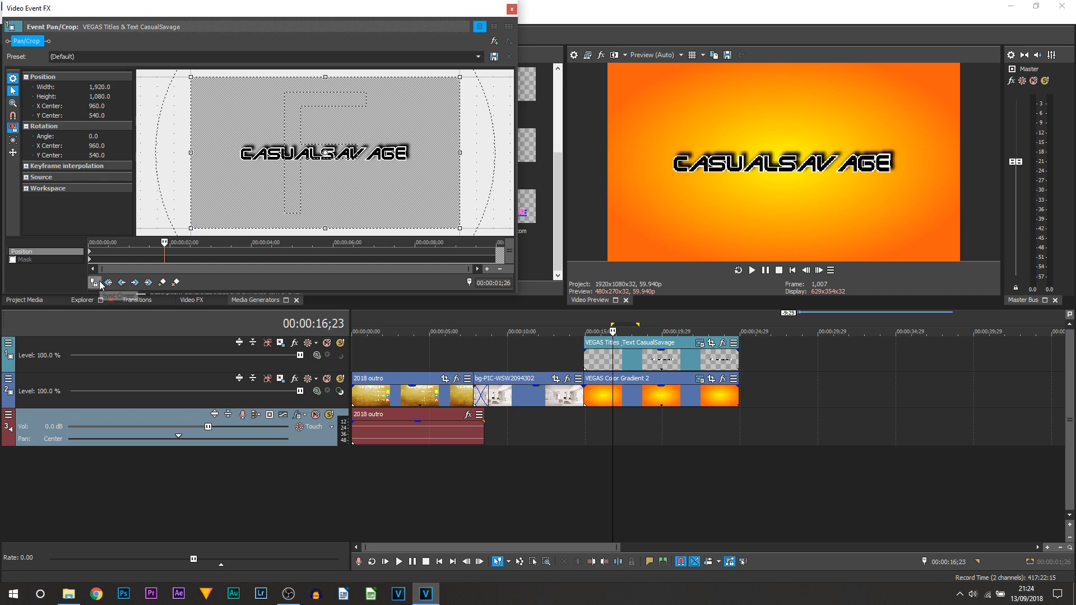
left_click(95, 283)
left_click_drag(138, 251, 213, 251)
left_click(90, 252)
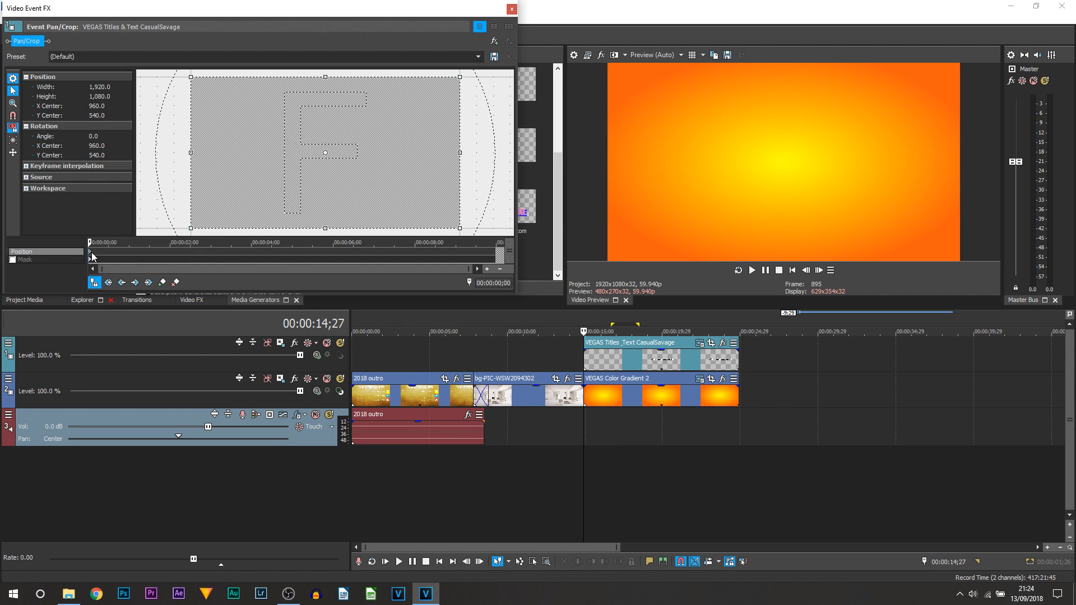
scroll(392, 359, "down", 2)
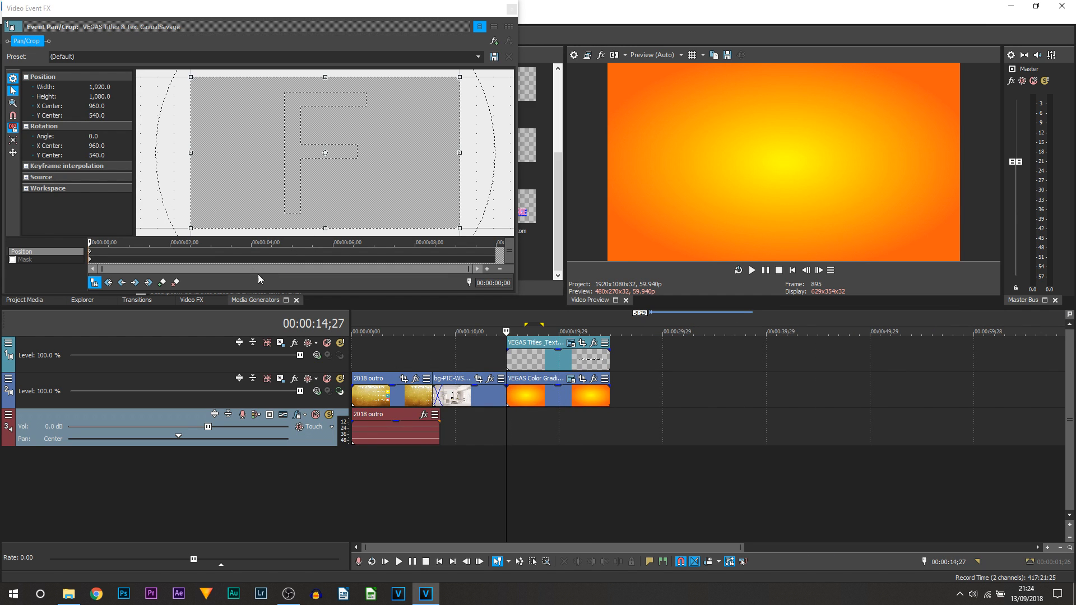
left_click(752, 270)
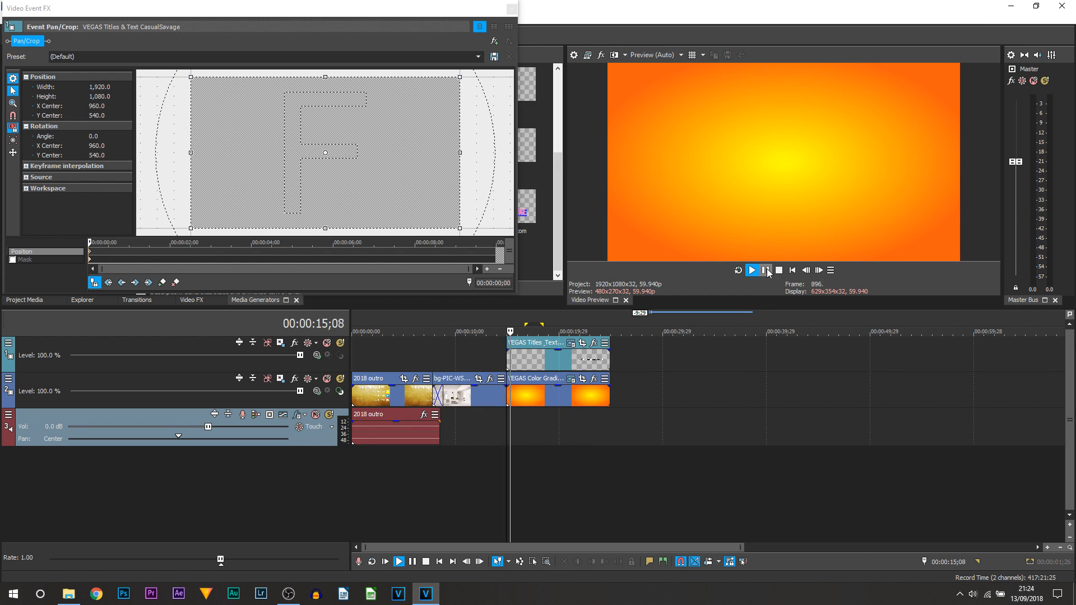
left_click(766, 270)
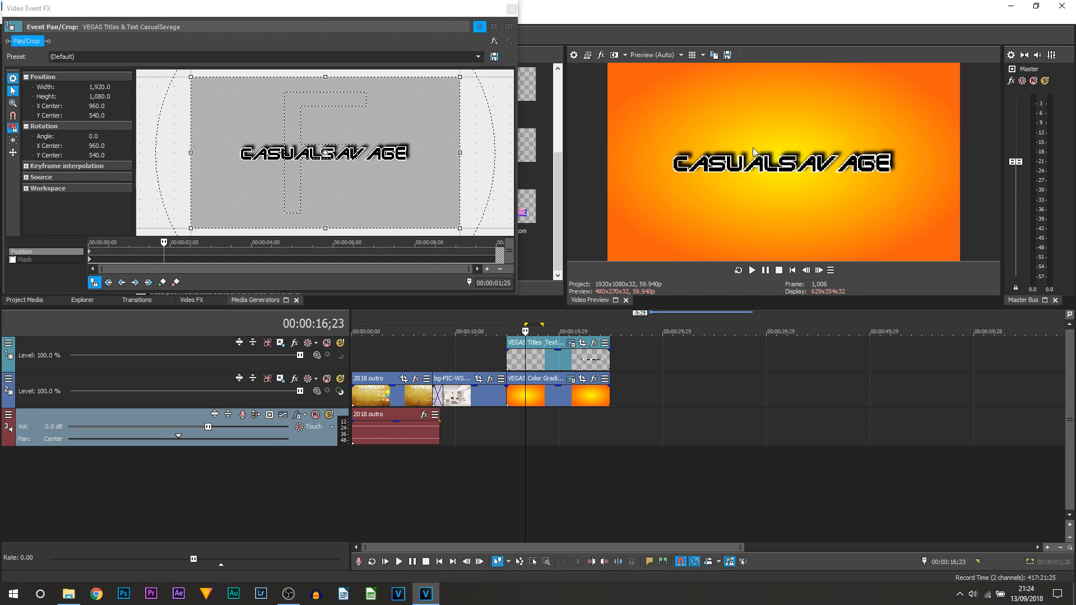
left_click(511, 9)
Play the outro from before the title with preview quality set to Draft.
left_click(492, 469)
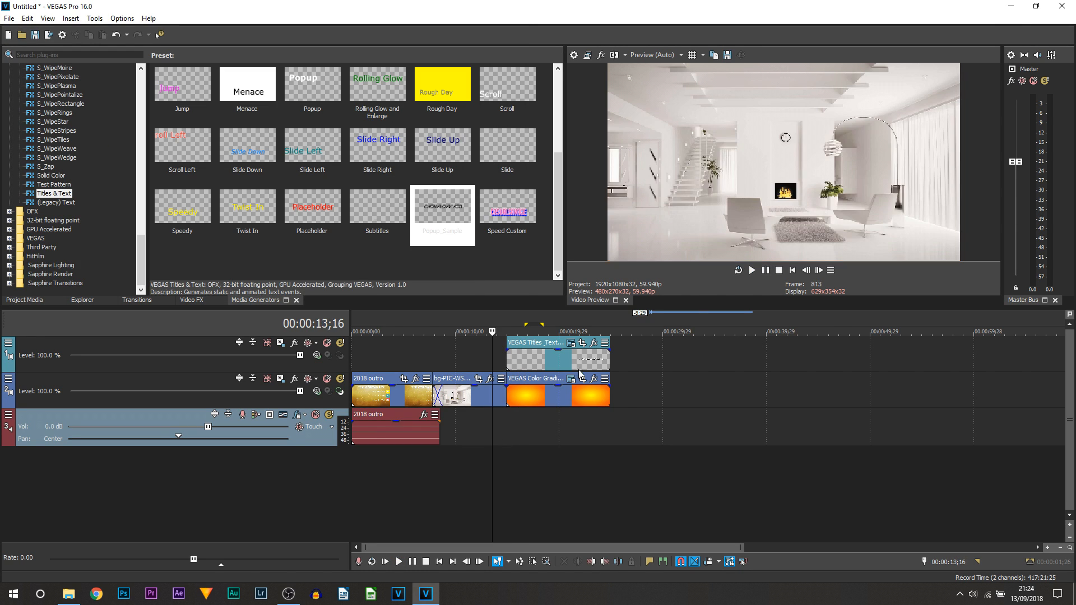
left_click(752, 270)
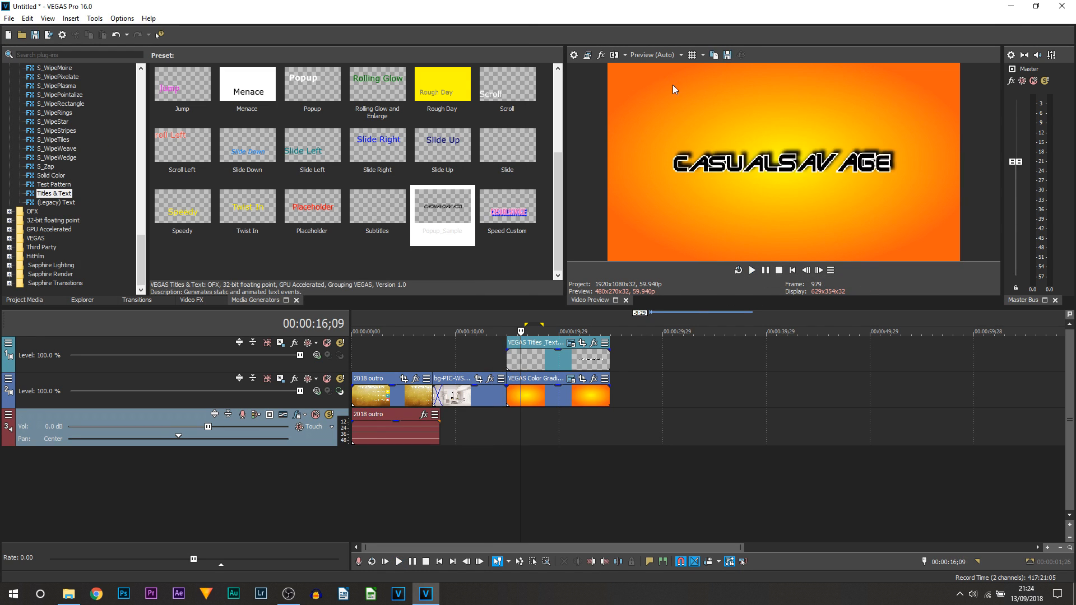
left_click(664, 55)
mouse_move(668, 71)
left_click(708, 66)
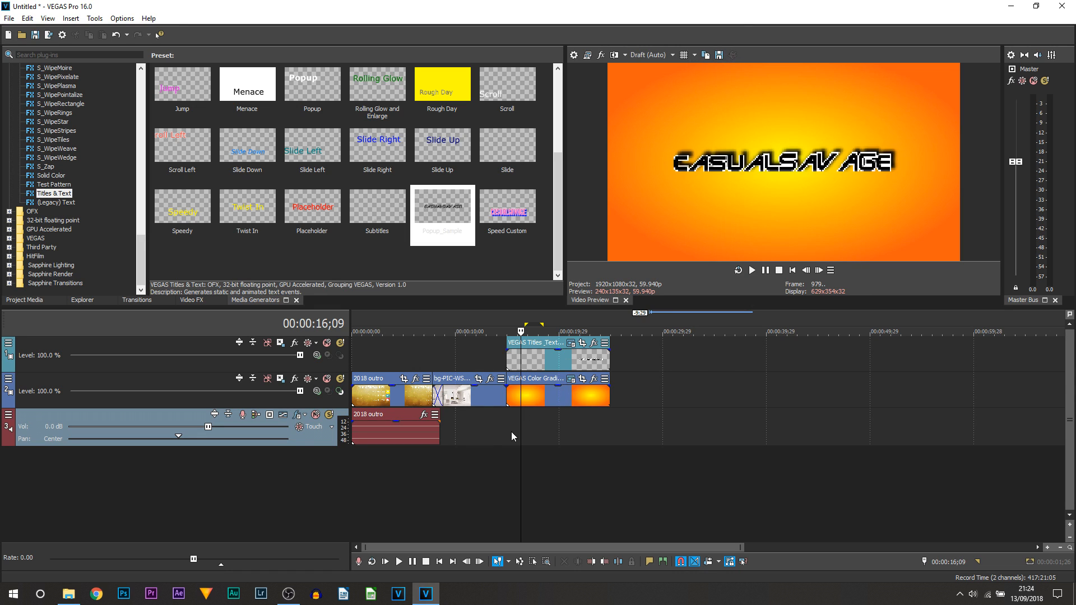
left_click(491, 439)
left_click(752, 270)
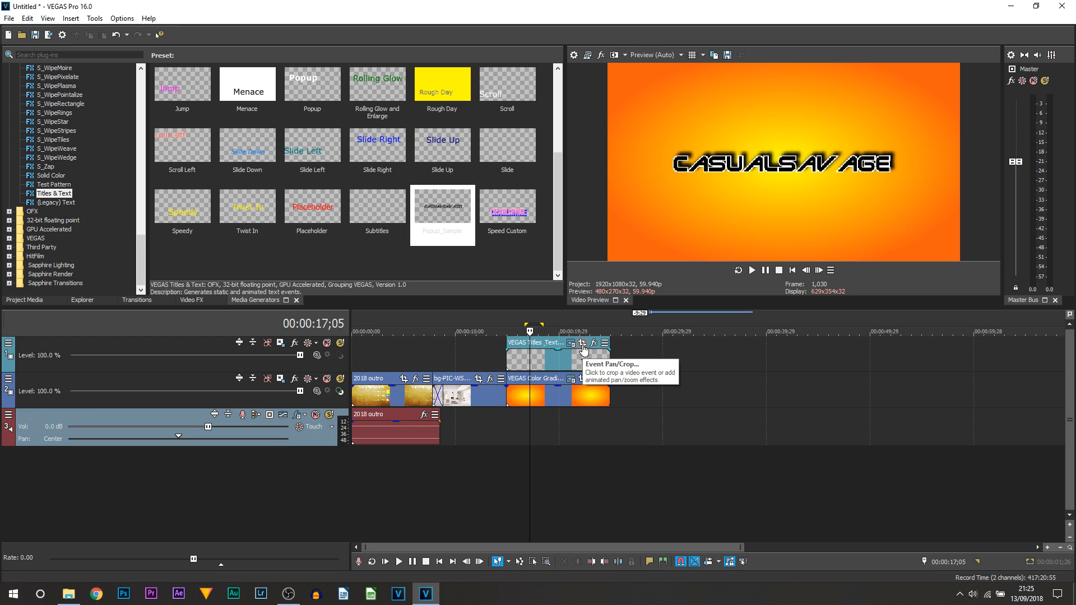
Add a Pan/Crop keyframe at 2;07, move to 4;10, and enable Lock Aspect Ratio and snapping.
left_click(582, 344)
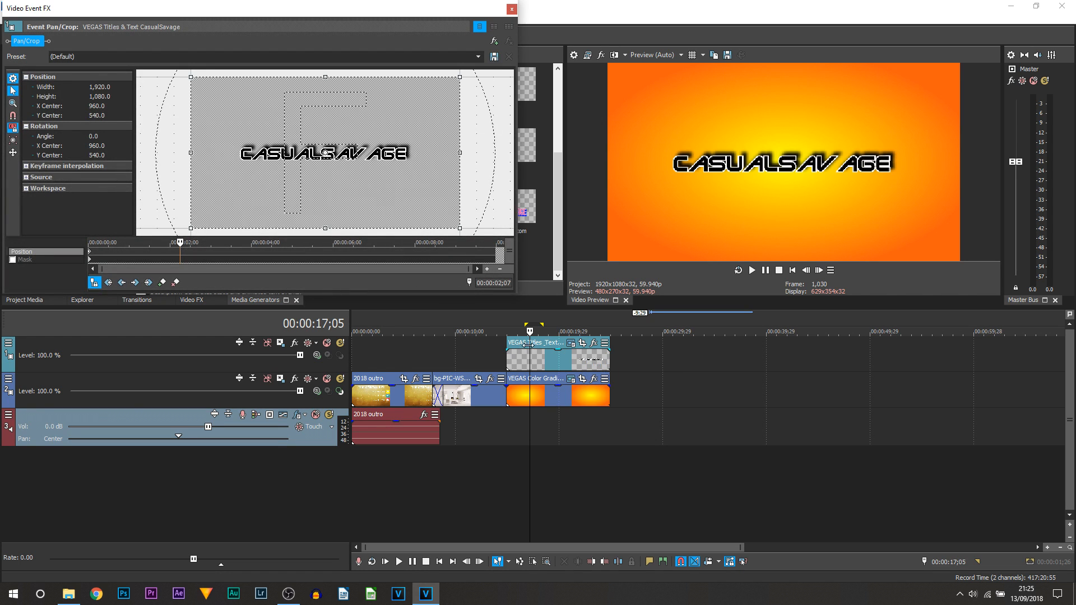
left_click(162, 282)
left_click_drag(189, 257, 265, 250)
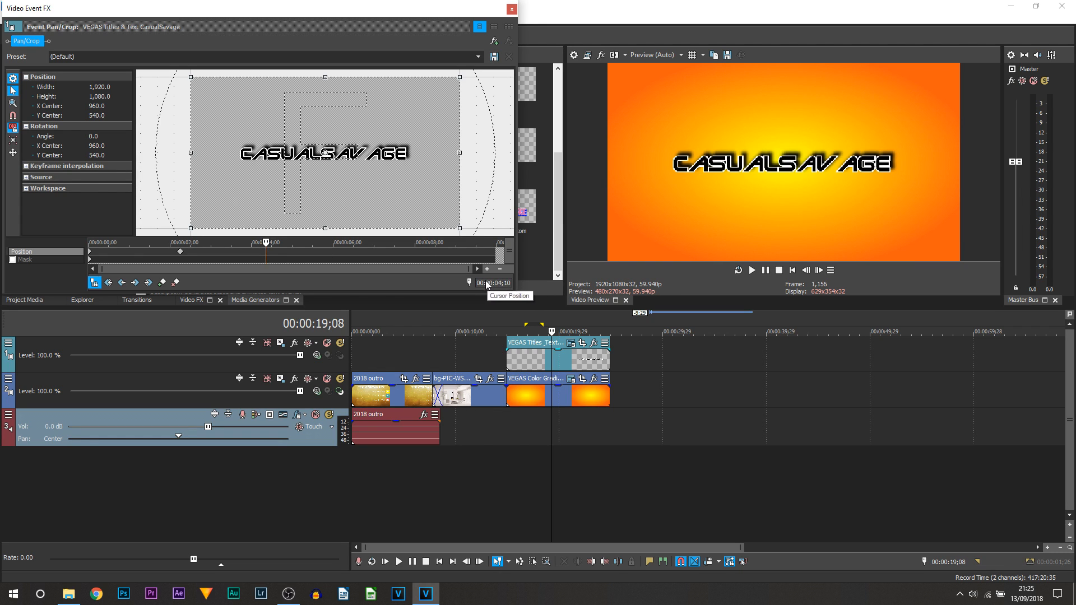
left_click(12, 141)
left_click(15, 130)
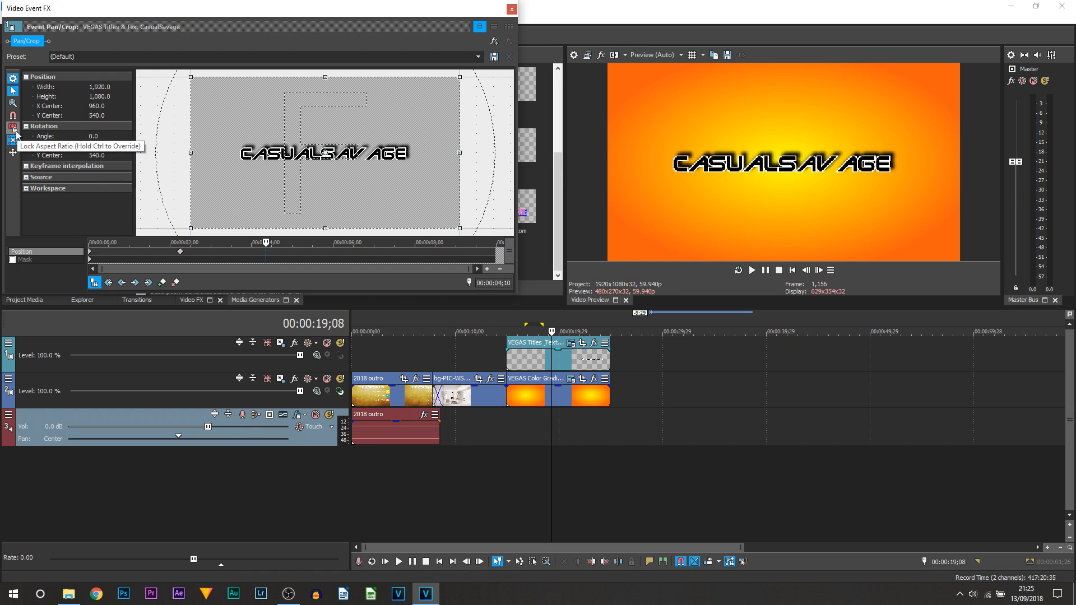
left_click(14, 129)
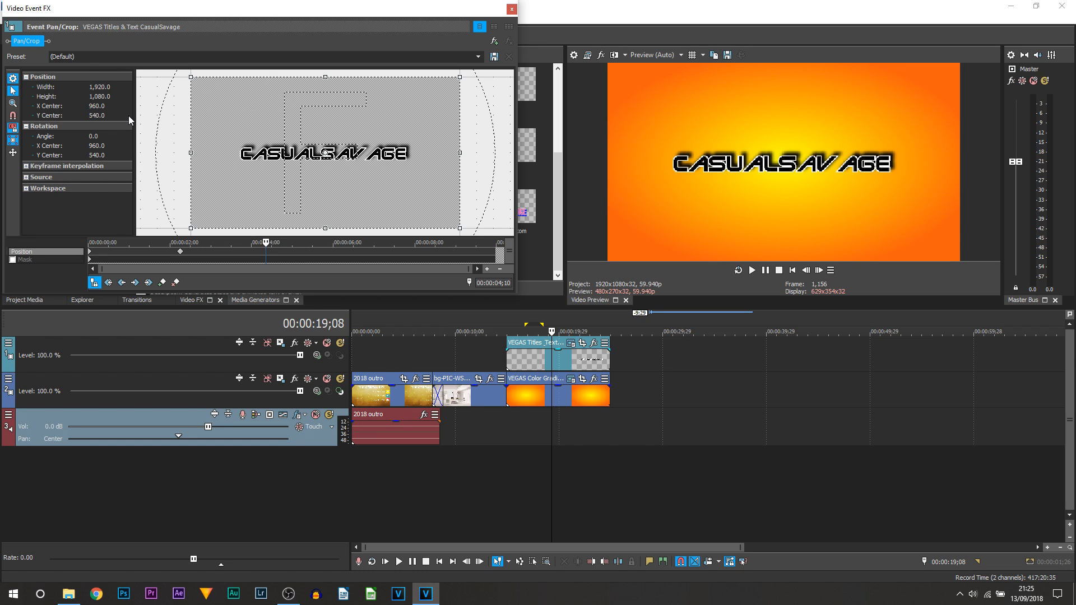
left_click(17, 119)
Shrink the crop frame at 4;10 so the title zooms to 1,351.1 × 760.0.
mouse_move(458, 229)
left_mouse_down()
mouse_move(446, 224)
mouse_move(454, 228)
left_mouse_up()
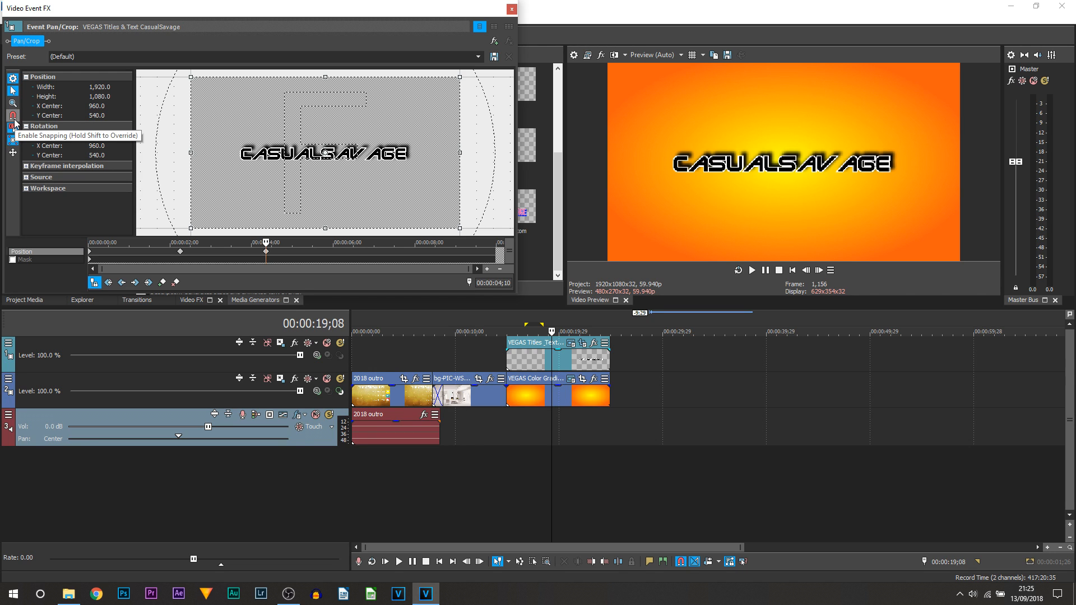
left_click_drag(461, 228, 455, 206)
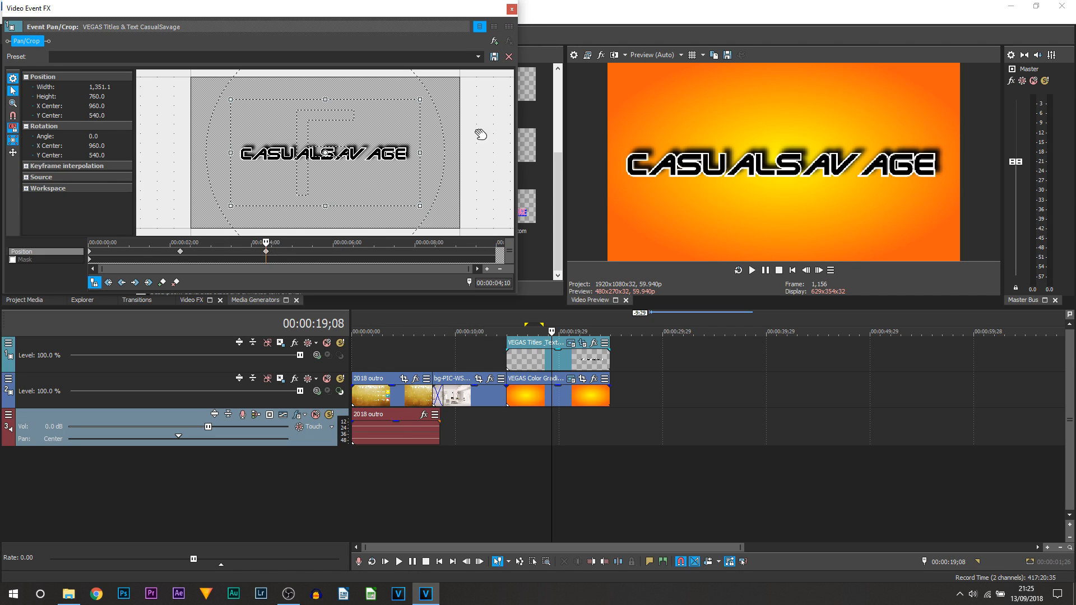
left_click(512, 9)
left_click(483, 458)
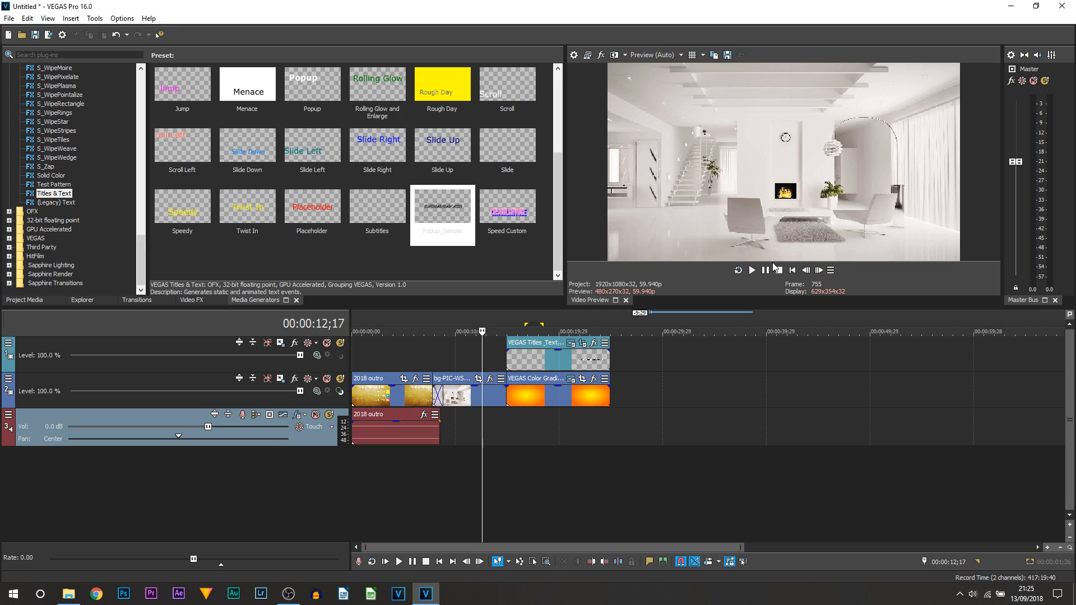
Widen the loop region from about 13;00 around the title and play it looped.
left_click(752, 270)
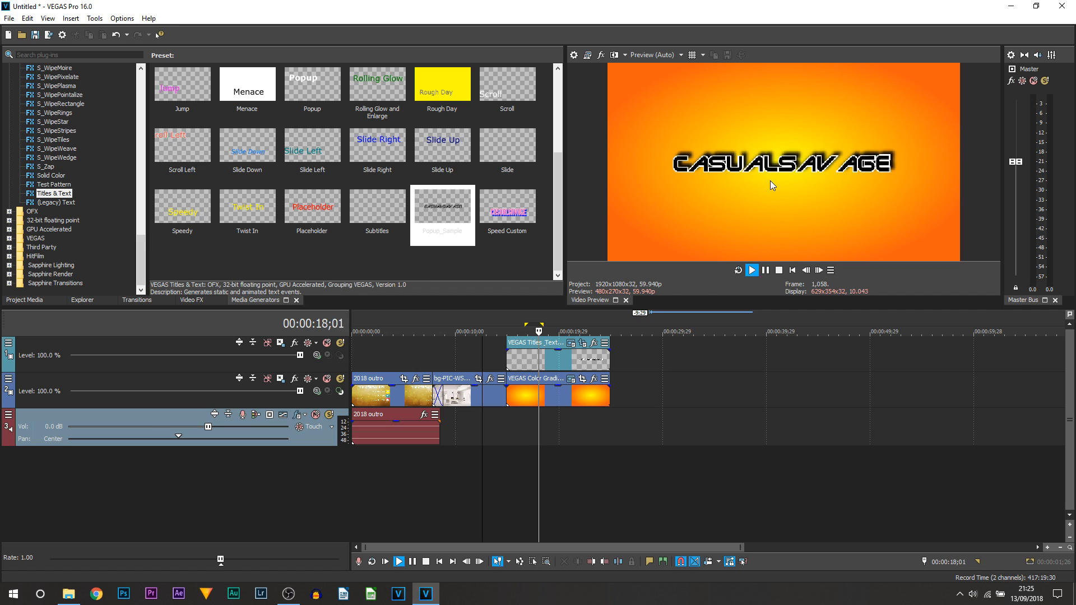
left_click(764, 273)
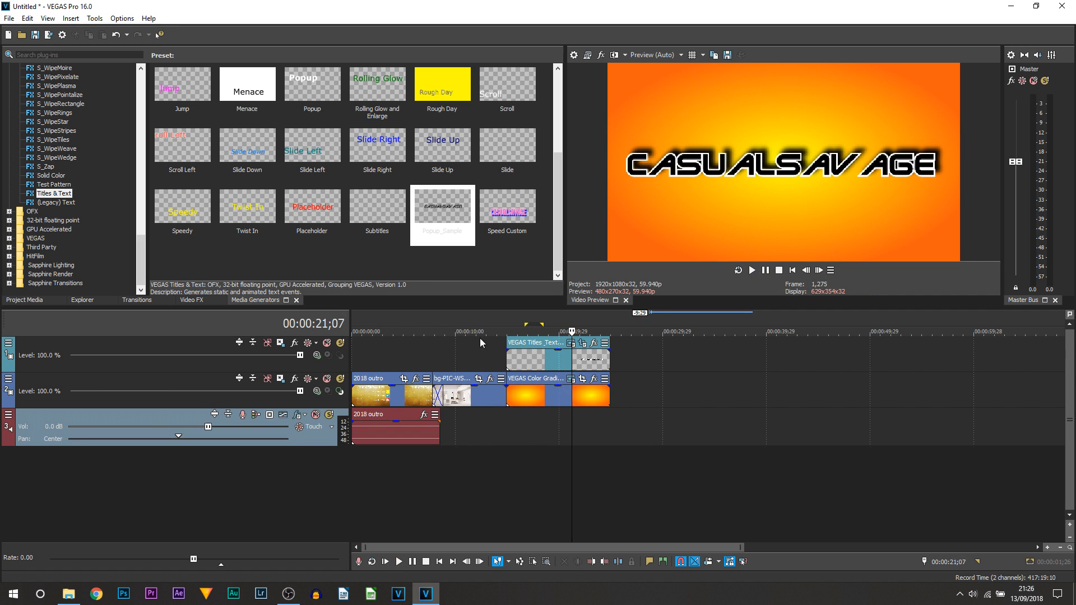
left_click(513, 406)
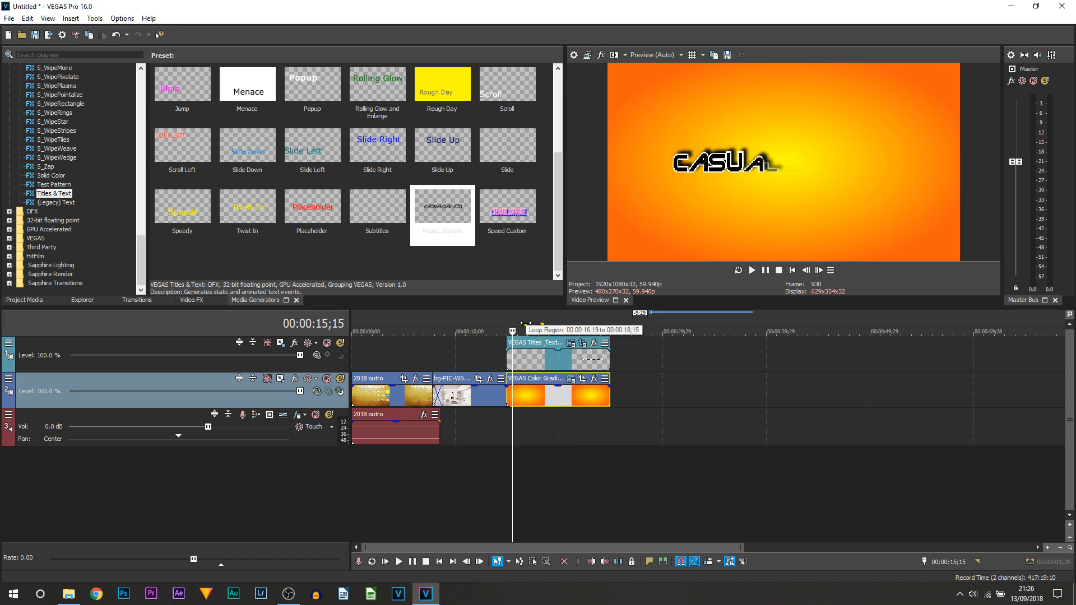
left_click_drag(525, 323, 489, 323)
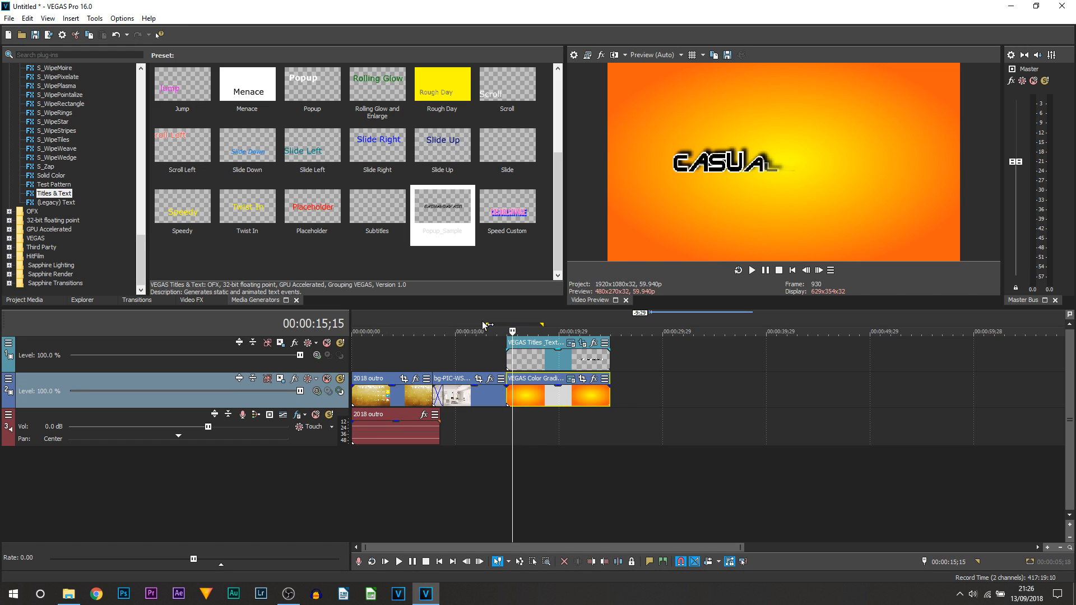
left_click_drag(543, 321, 548, 324)
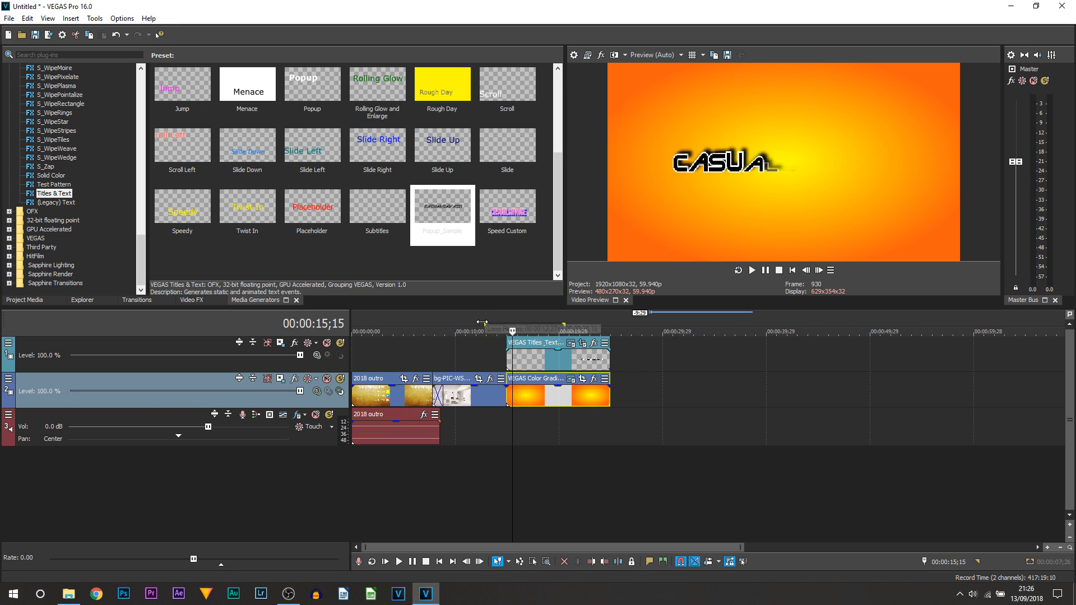
left_click_drag(563, 324, 575, 324)
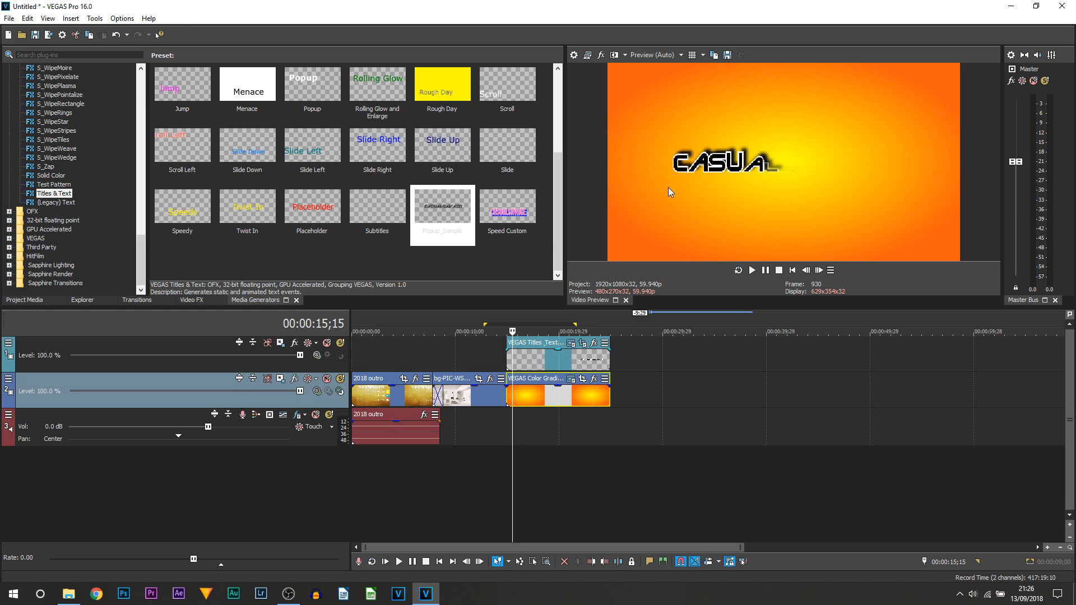
key("space")
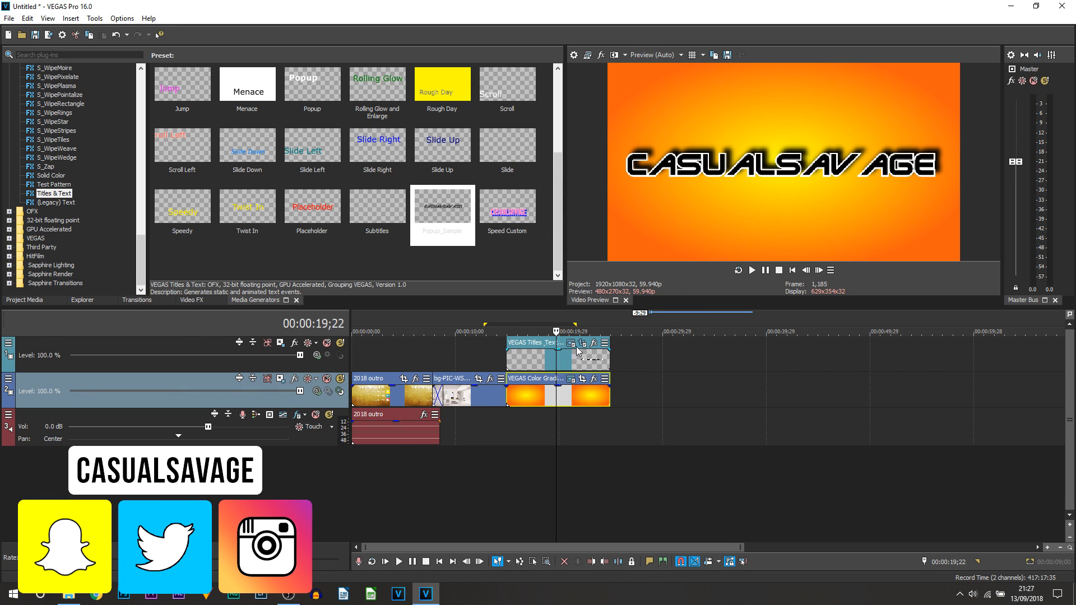
Replay from 12;20 and inspect the title's Pan/Crop mask settings before returning to the start.
left_click(476, 358)
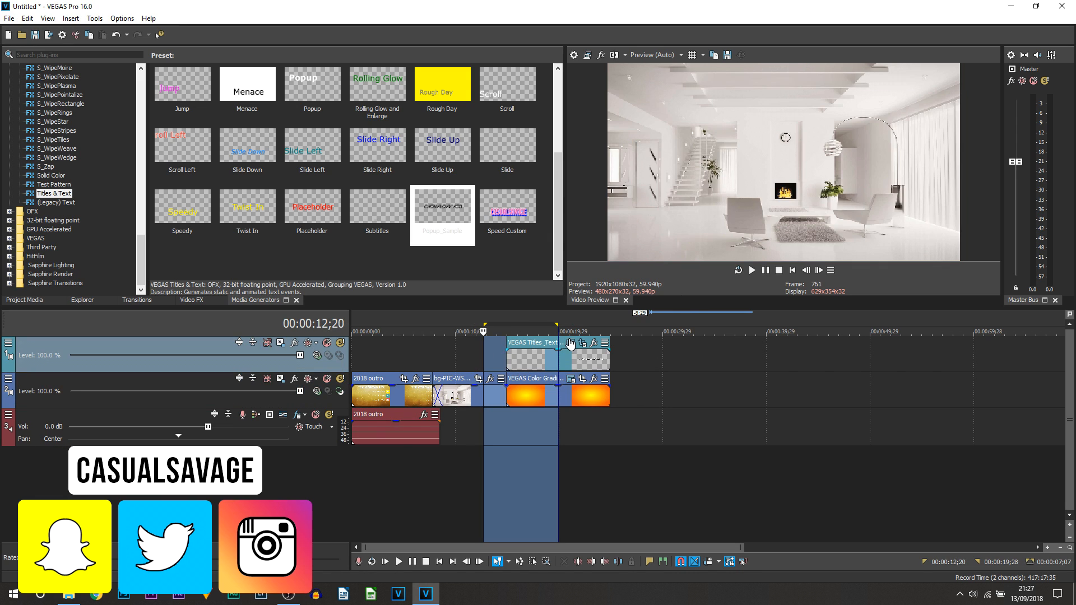
left_click(766, 271)
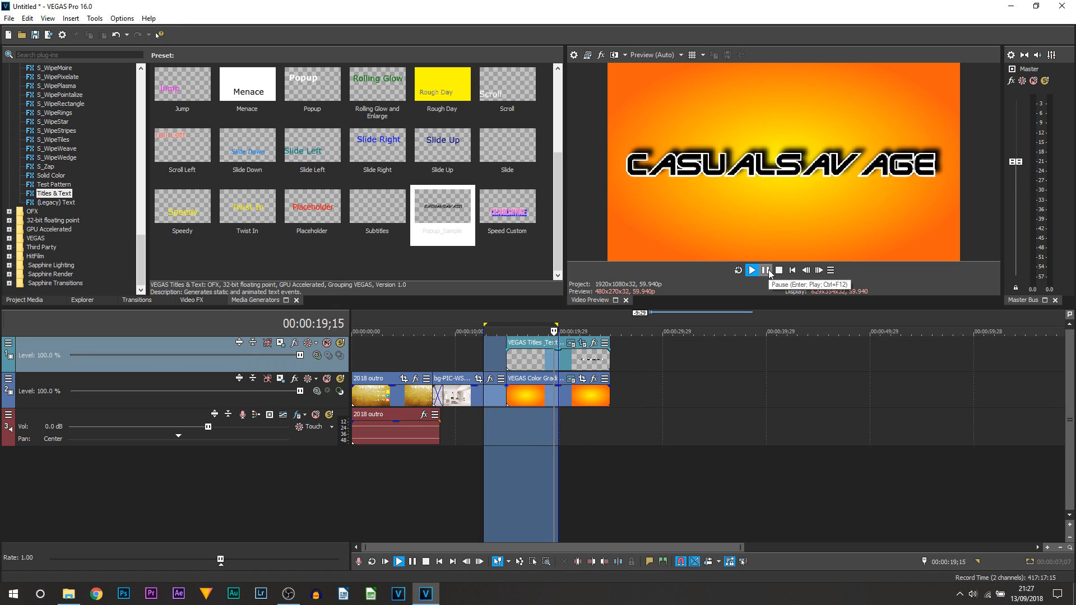
left_click(560, 358)
left_click(583, 342)
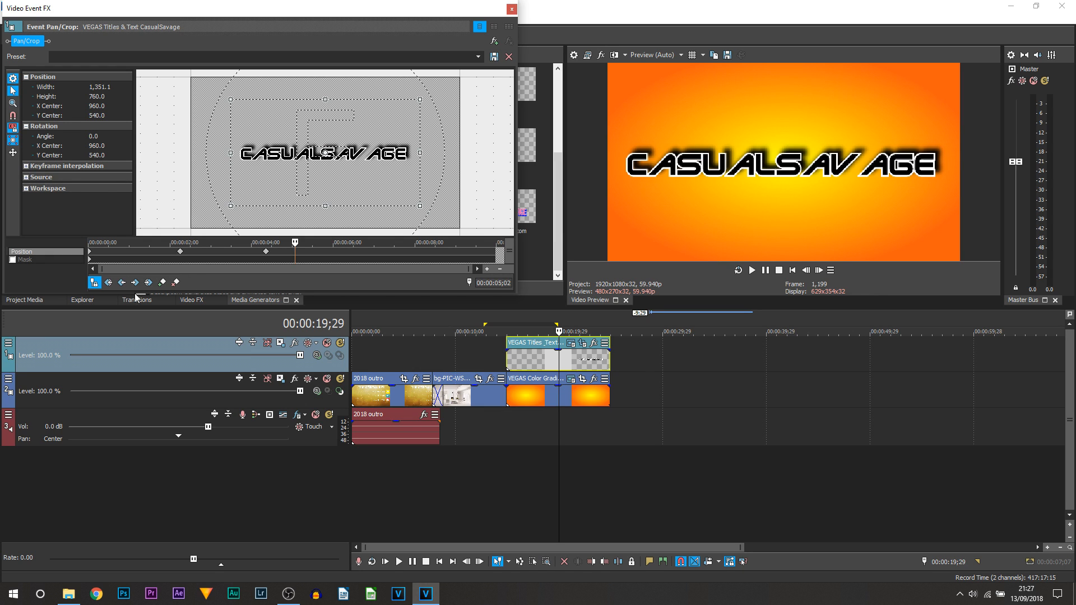
left_click(25, 260)
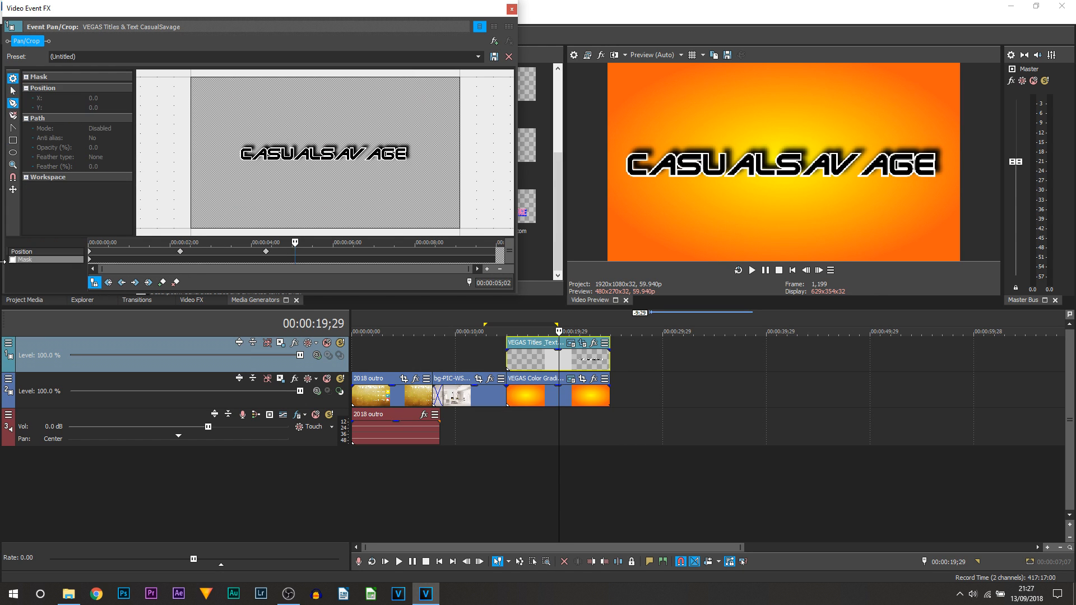
left_click(511, 9)
left_click(357, 398)
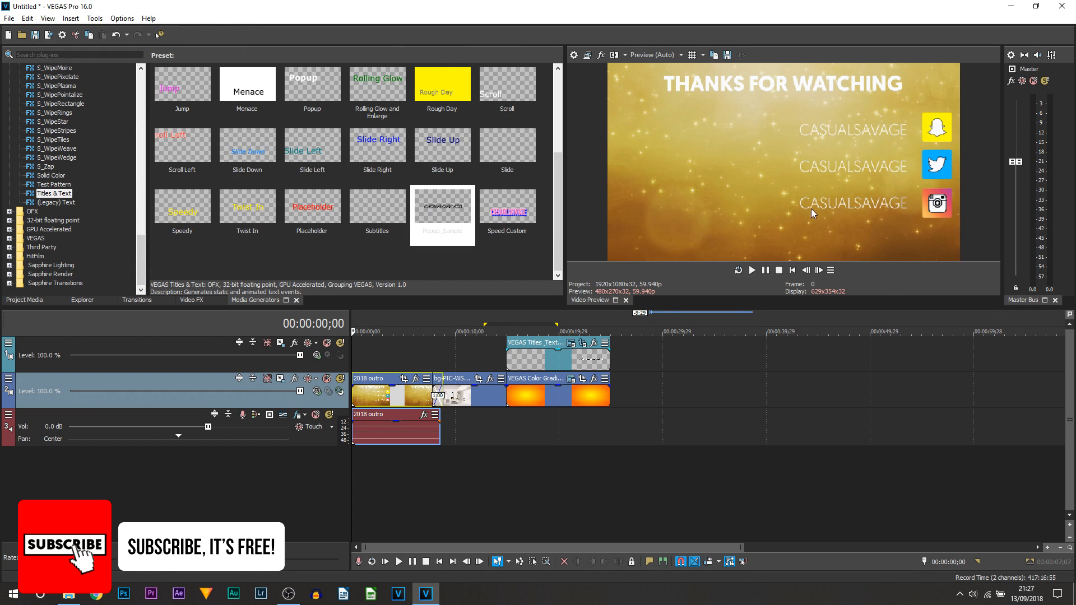
Enable masking on the 2018 outro clip and draw a six-anchor freeform pen mask.
left_click(404, 379)
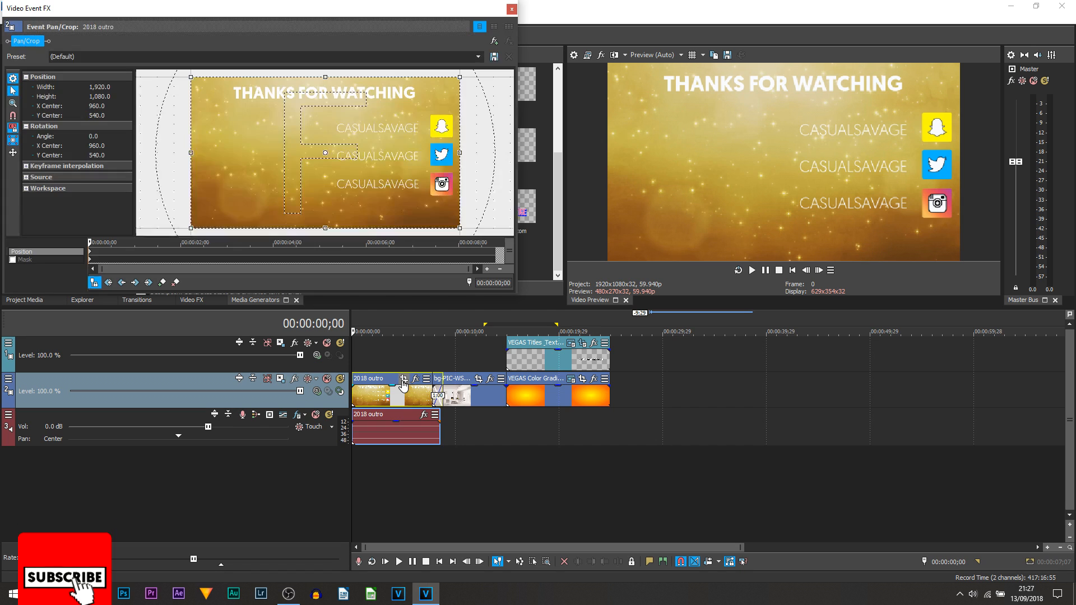
left_click(12, 259)
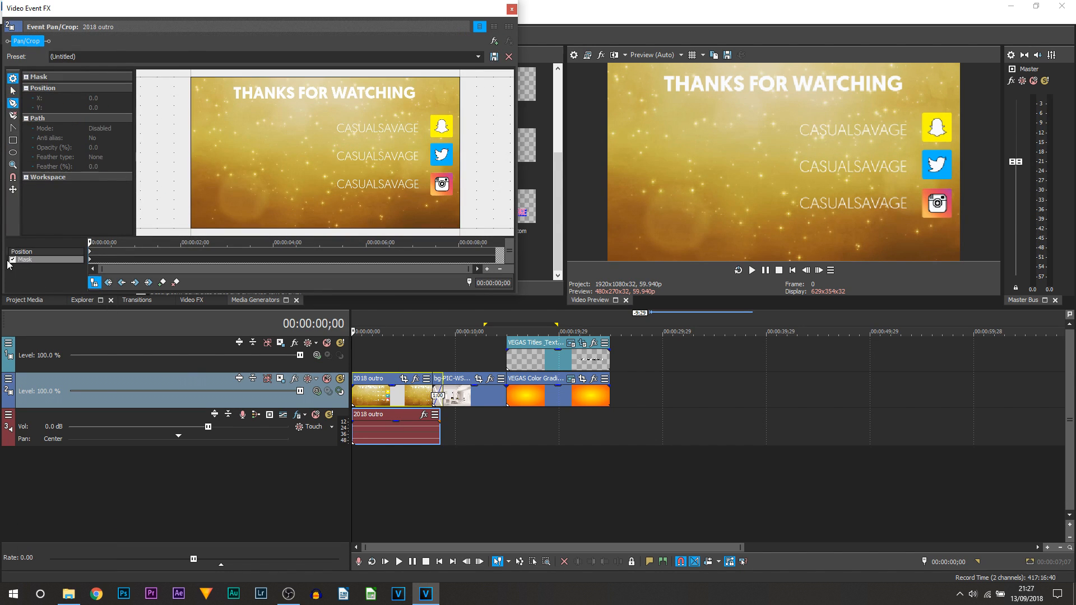
left_click_drag(114, 259, 88, 259)
left_click(197, 131)
mouse_move(205, 152)
left_mouse_down()
mouse_move(258, 166)
mouse_move(285, 135)
left_mouse_up()
mouse_move(312, 112)
left_mouse_down()
mouse_move(325, 139)
mouse_move(287, 182)
left_mouse_up()
left_click_drag(267, 184, 305, 200)
left_click_drag(391, 185, 397, 150)
left_click_drag(381, 108, 310, 82)
left_click_drag(228, 94, 206, 119)
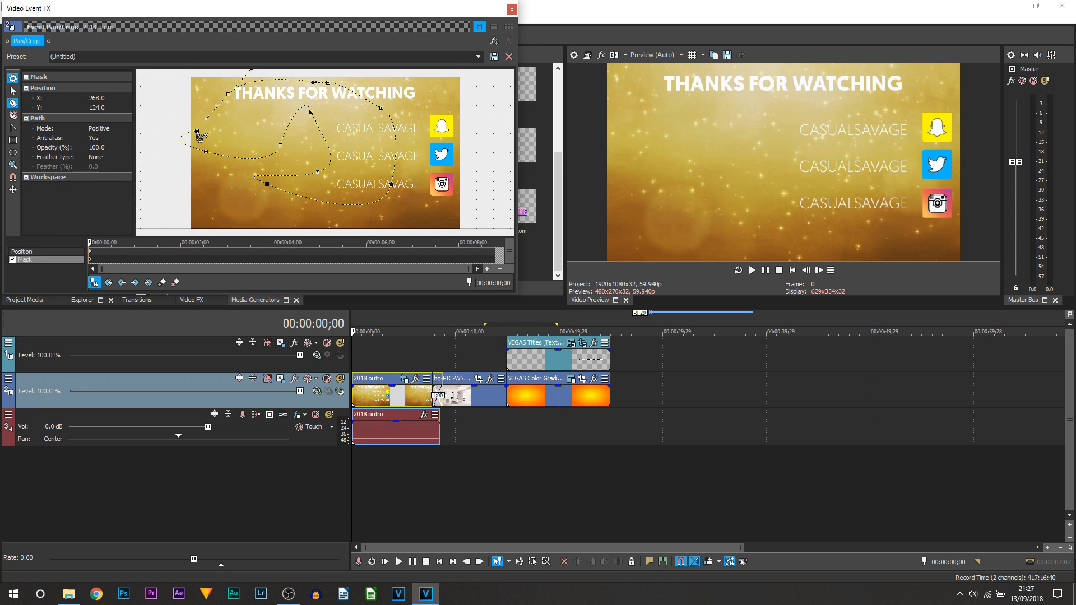
left_click(197, 130)
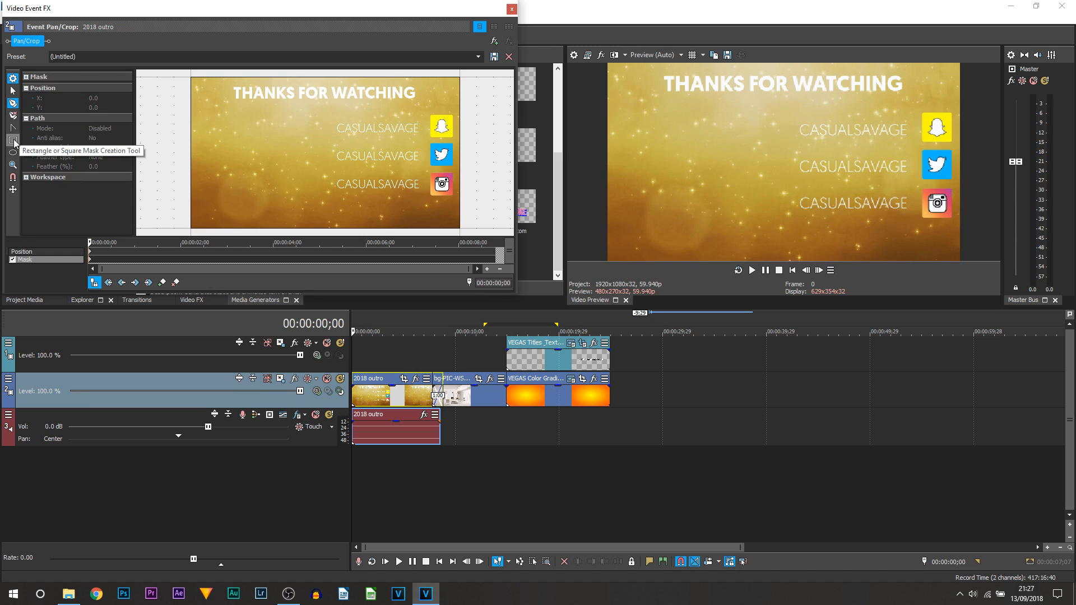
Try rectangle, ellipse and circle masks on the clip, then Reset Mask.
left_click(13, 141)
mouse_move(208, 120)
left_mouse_down()
mouse_move(378, 164)
mouse_move(436, 159)
mouse_move(426, 142)
mouse_move(434, 136)
left_mouse_up()
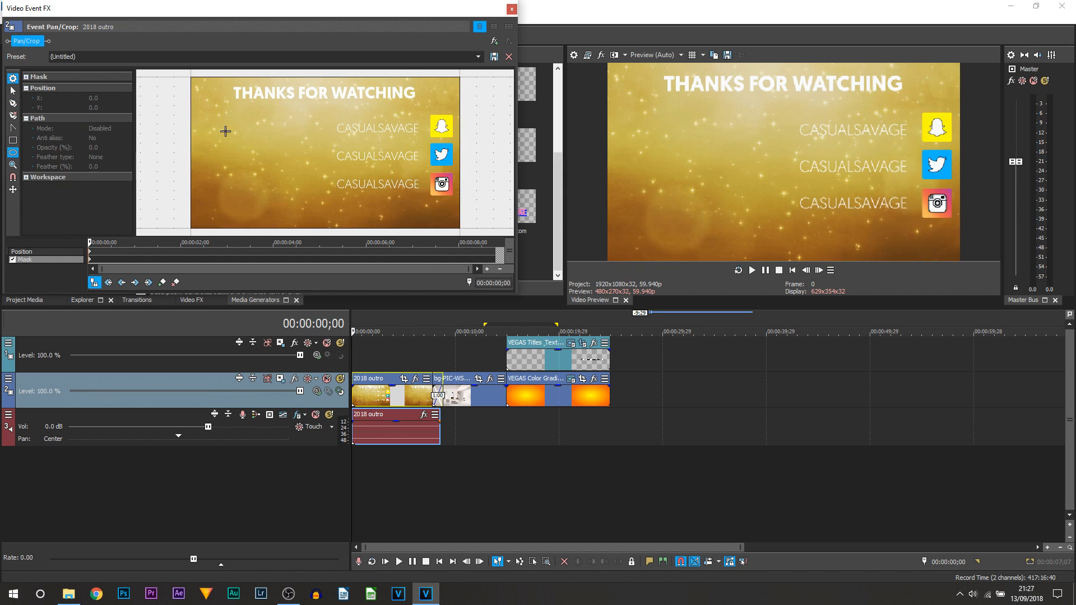
mouse_move(224, 101)
left_mouse_down()
mouse_move(396, 185)
mouse_move(433, 187)
left_mouse_up()
mouse_move(271, 132)
left_mouse_down()
mouse_move(329, 170)
mouse_move(385, 233)
left_mouse_up()
left_click_drag(341, 202, 343, 165)
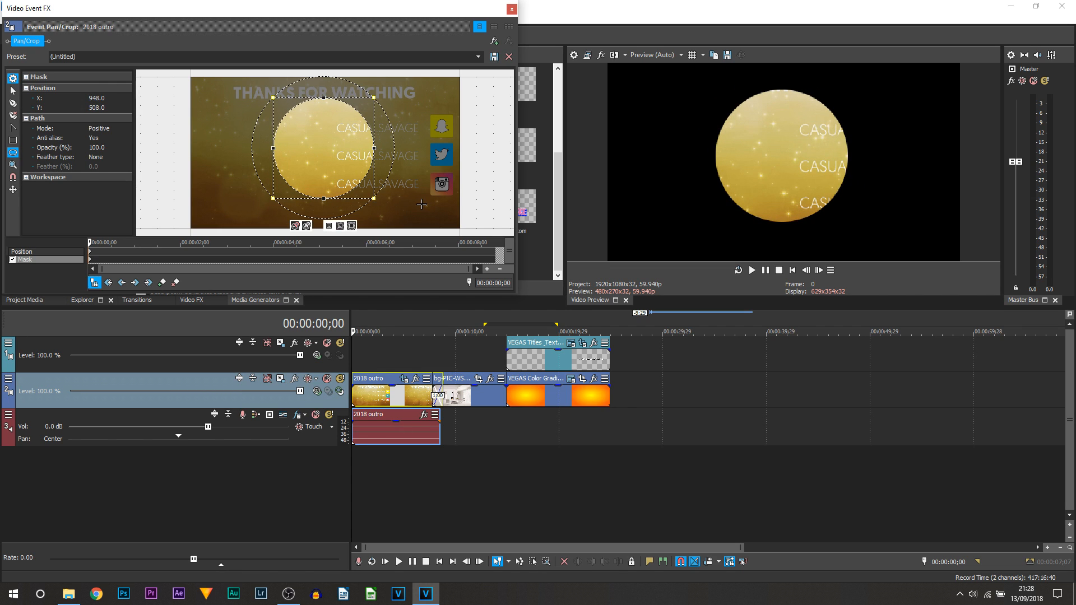
right_click(357, 165)
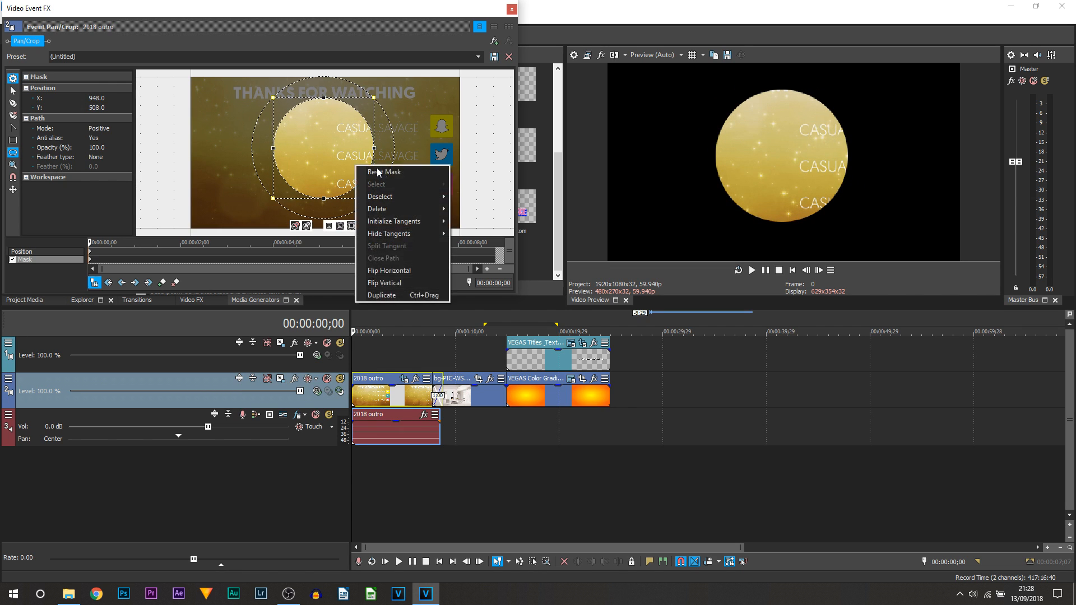
left_click(381, 171)
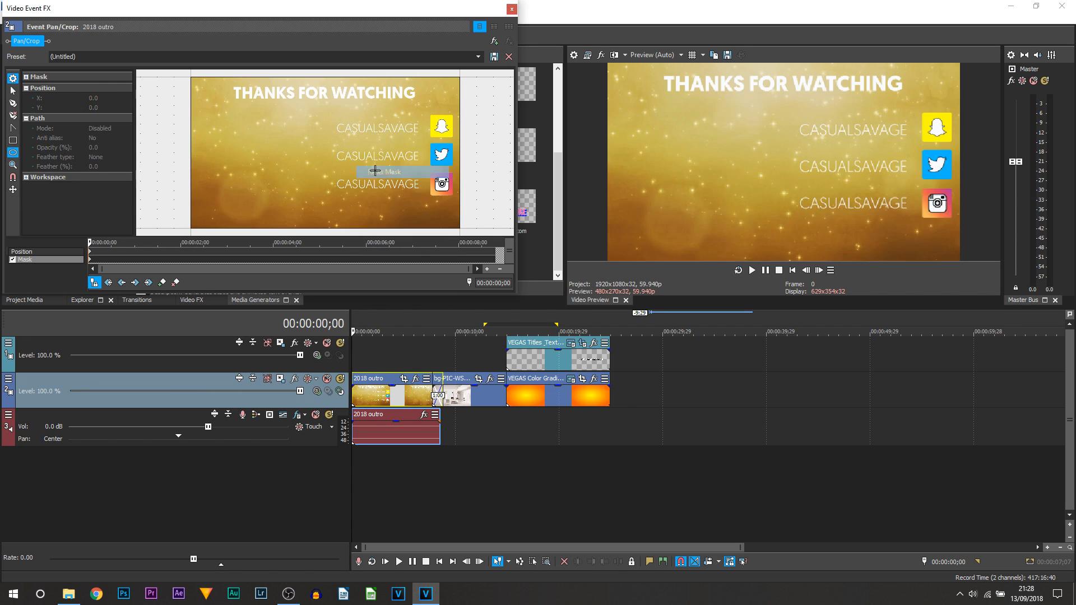
Draw a tiny oval mask near the centre of the outro clip.
left_click(12, 153)
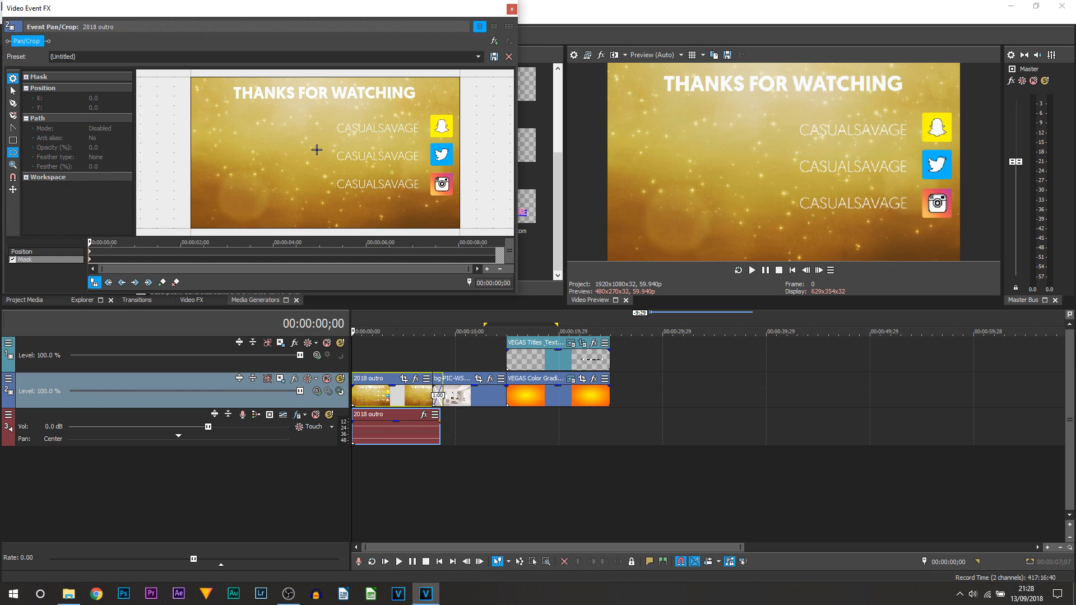
left_click_drag(314, 152, 320, 152)
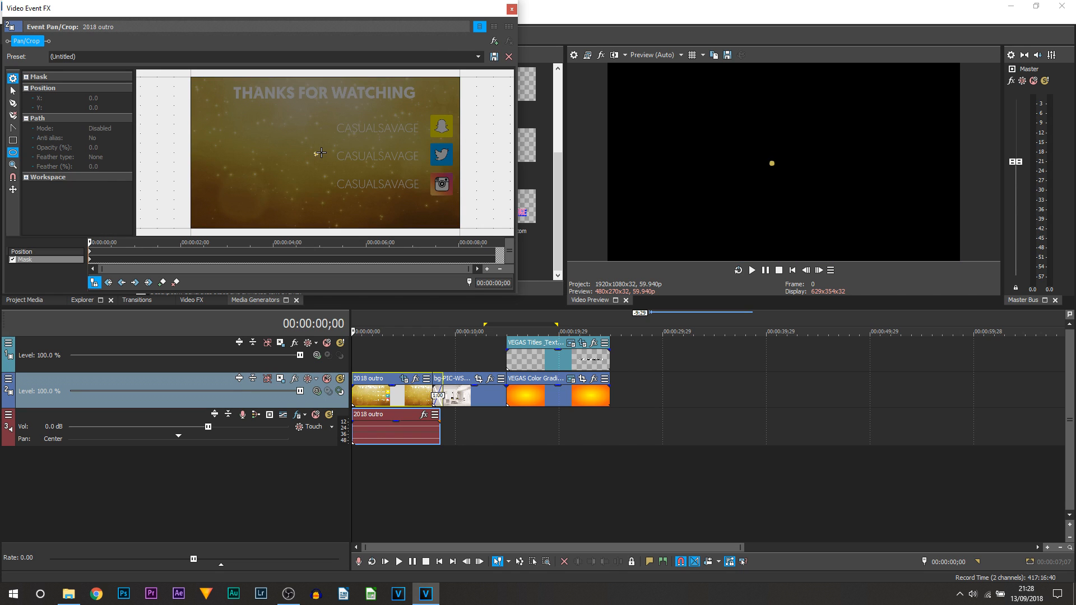
scroll(318, 158, "up", 4)
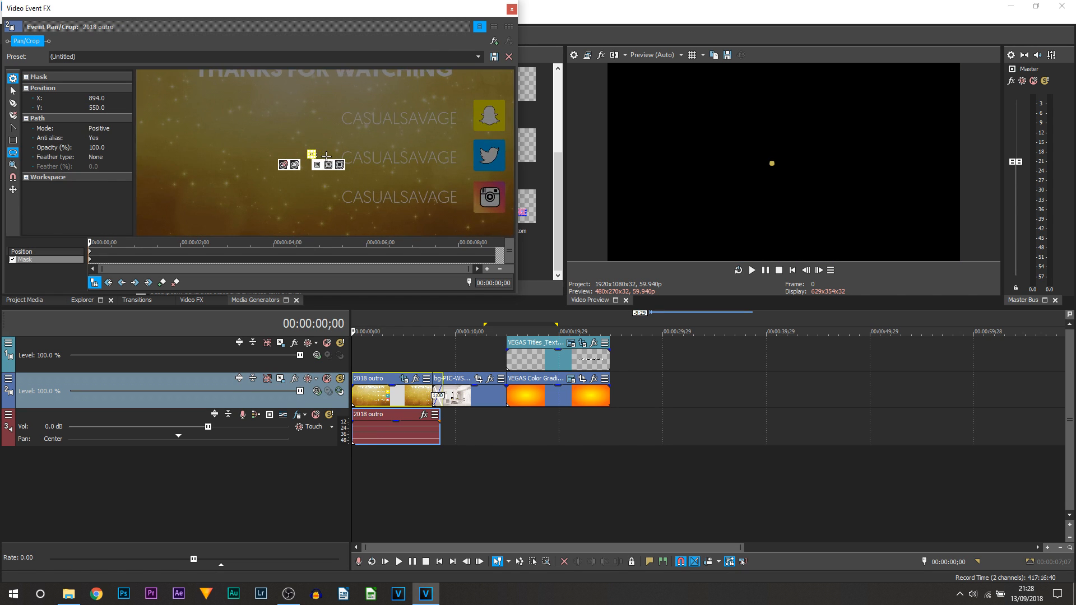
scroll(279, 171, "up", 2)
left_click_drag(287, 157, 324, 160)
scroll(323, 159, "up", 3)
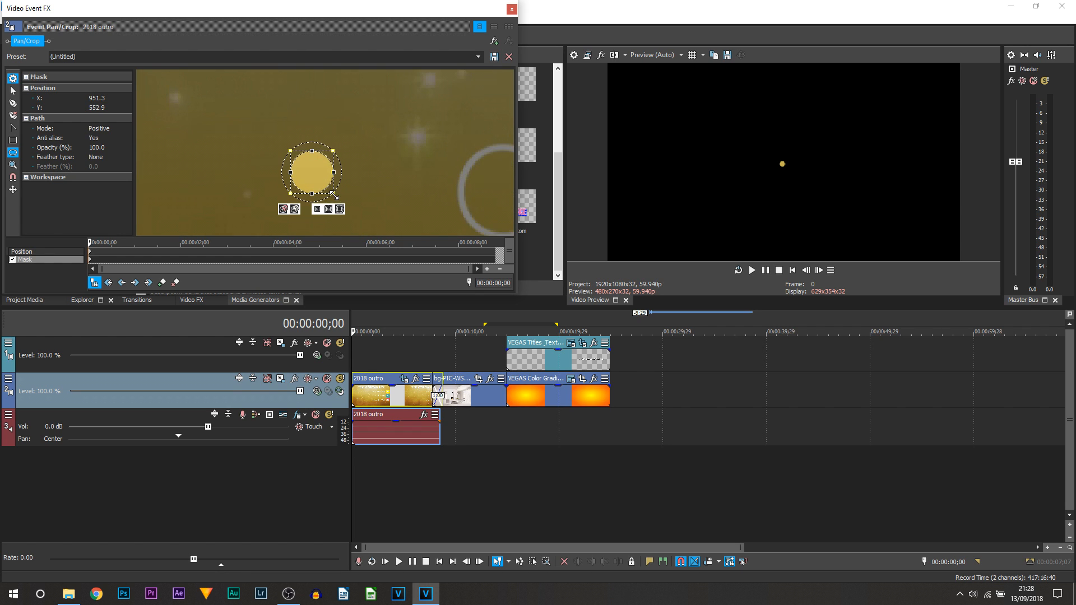
left_click_drag(334, 195, 295, 154)
scroll(298, 156, "down", 3)
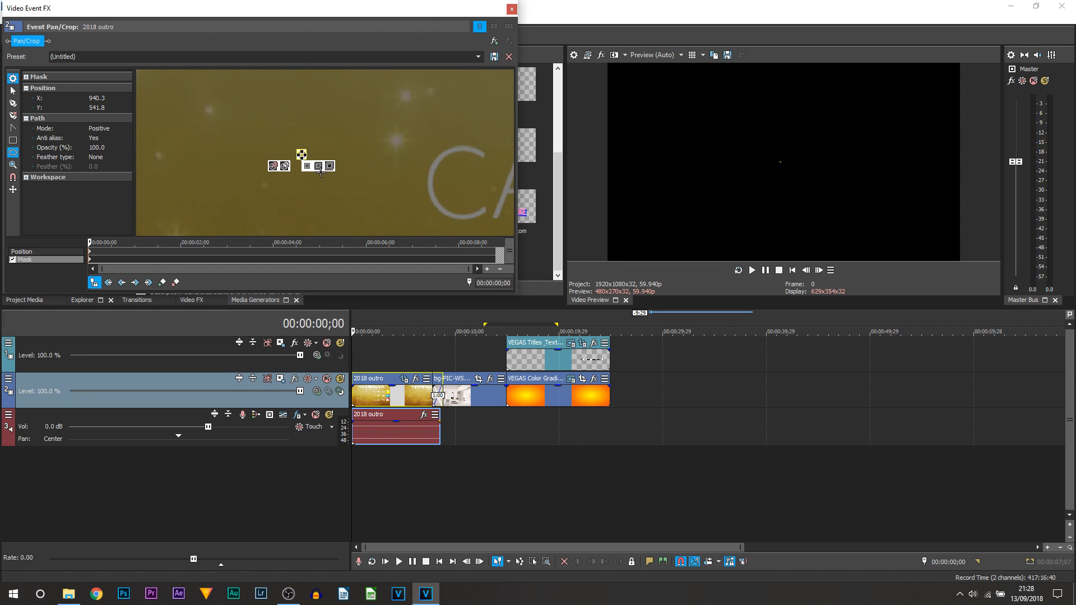
Add a mask keyframe at 2;21, enlarge the circle to cover the full frame, then close Pan/Crop.
left_click_drag(111, 253, 207, 250)
double_click(213, 259)
left_click_drag(305, 156, 375, 217)
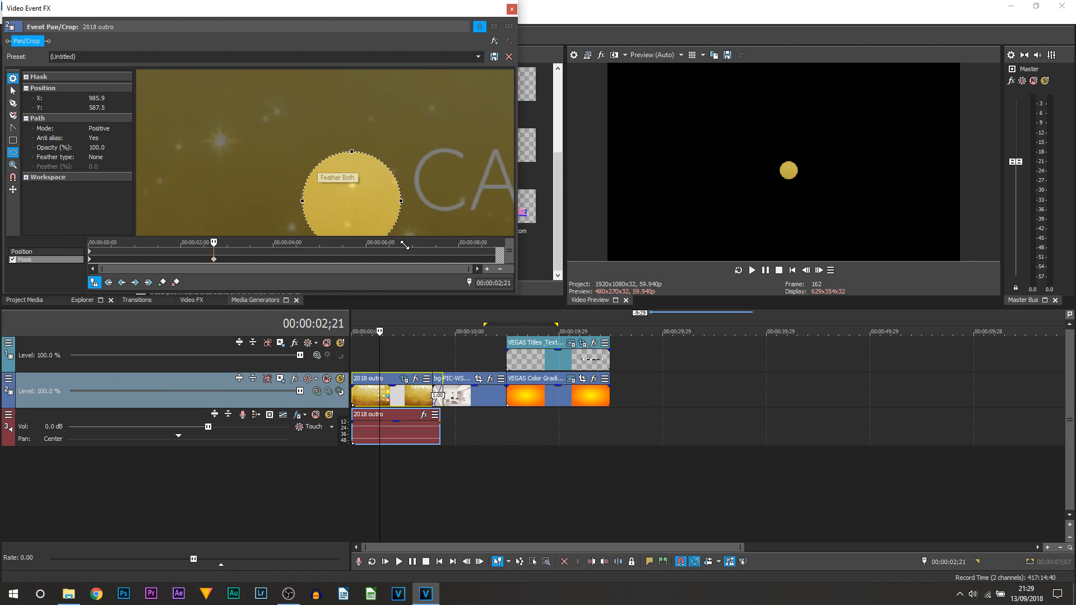
scroll(369, 189, "down", 4)
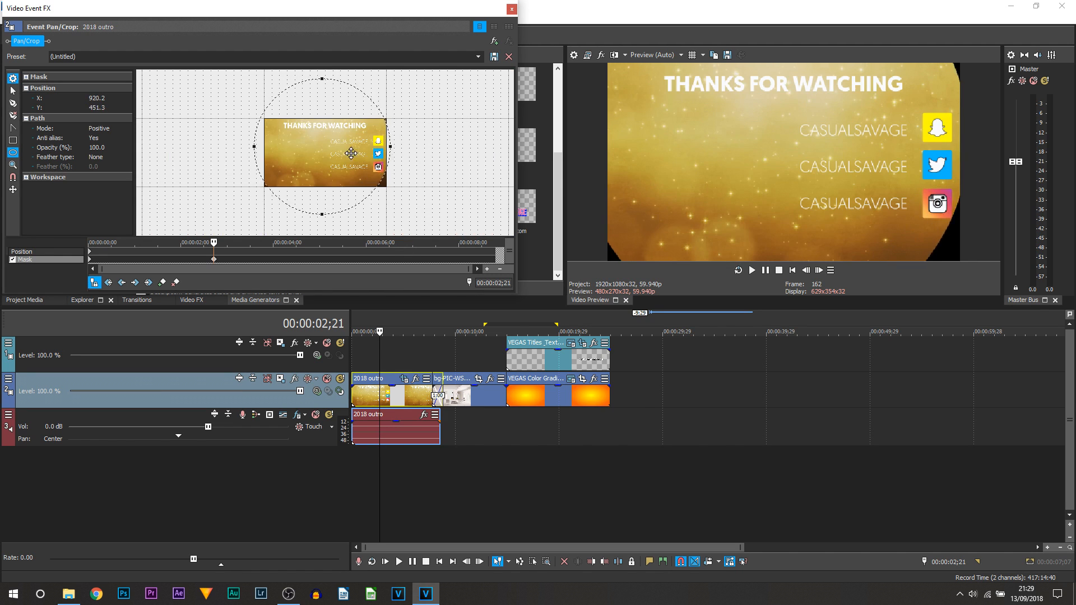
left_click_drag(349, 150, 353, 154)
left_click_drag(393, 218, 435, 260)
left_click_drag(338, 185, 356, 173)
left_click(511, 9)
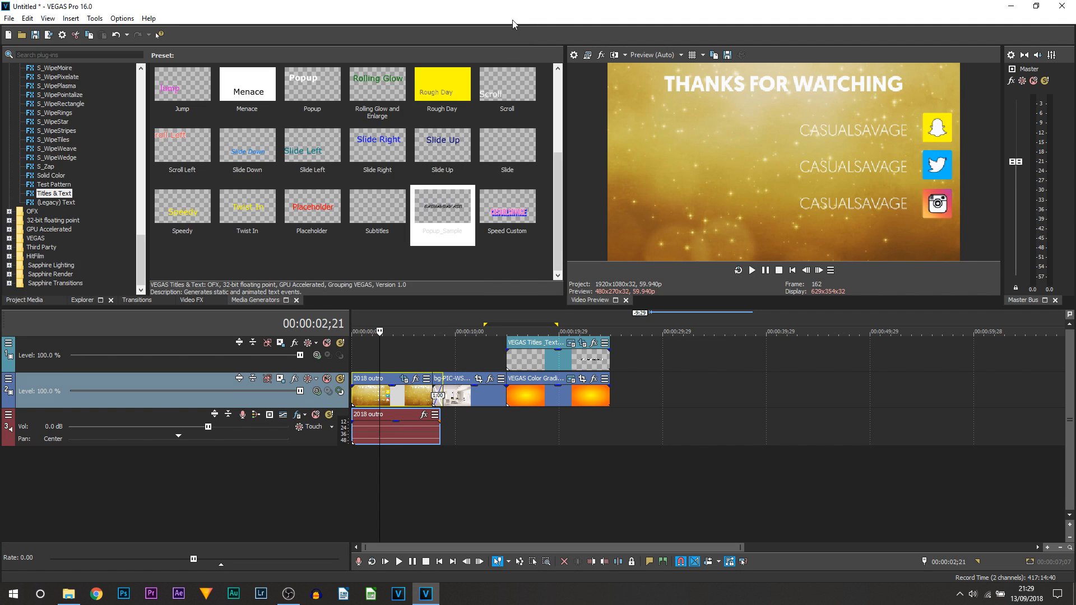
key("Home")
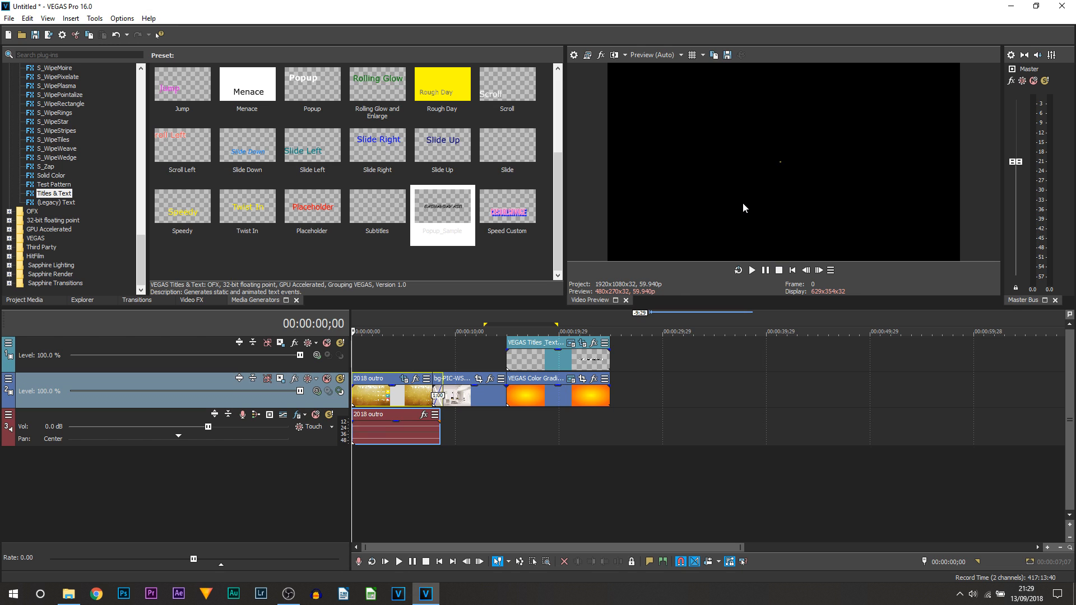
key("space")
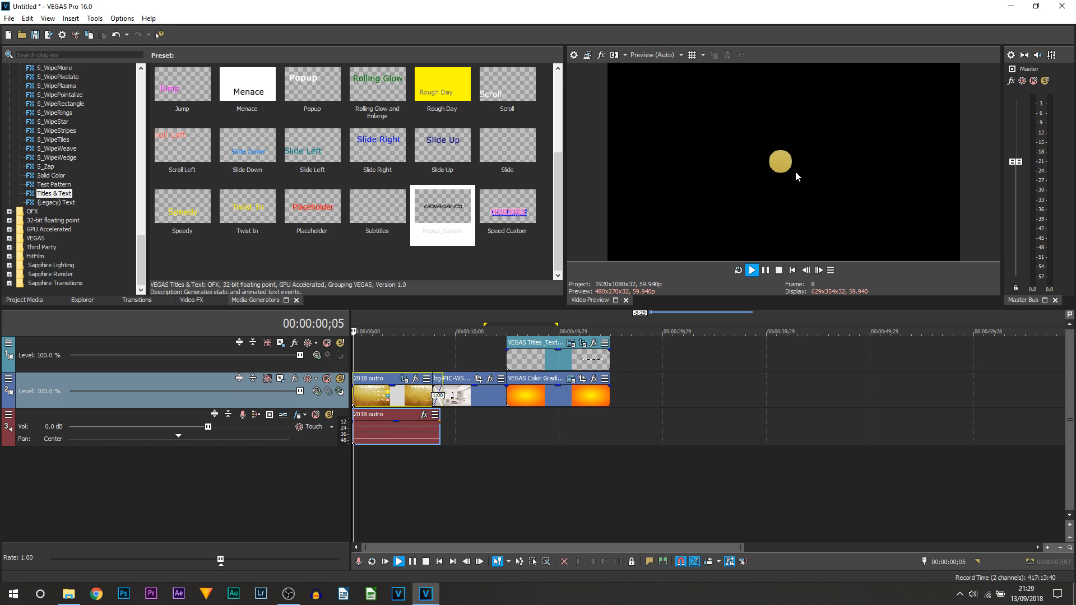
left_click(766, 273)
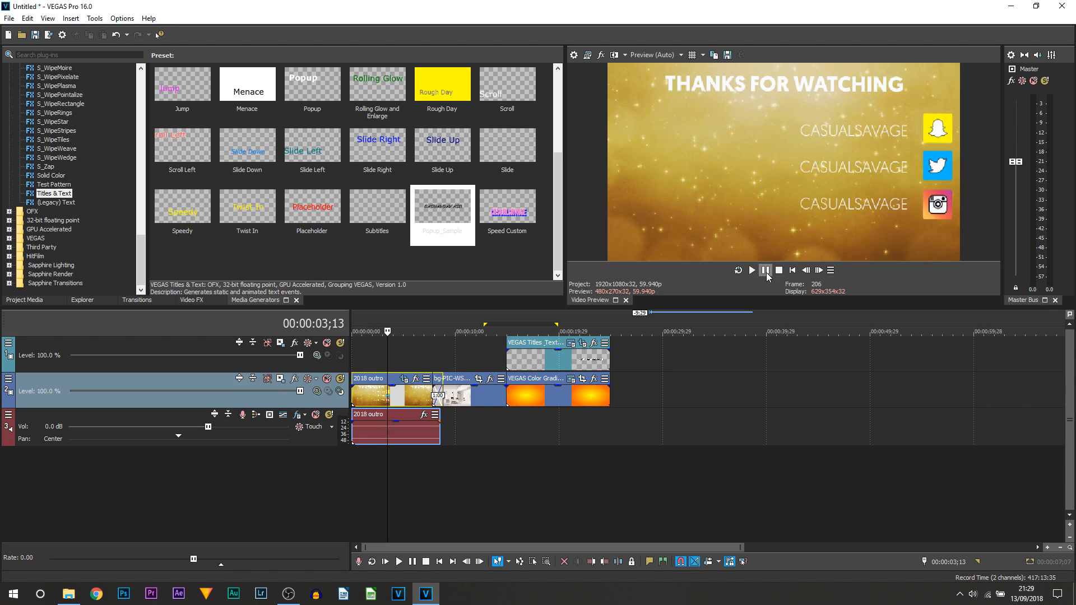
left_click(404, 380)
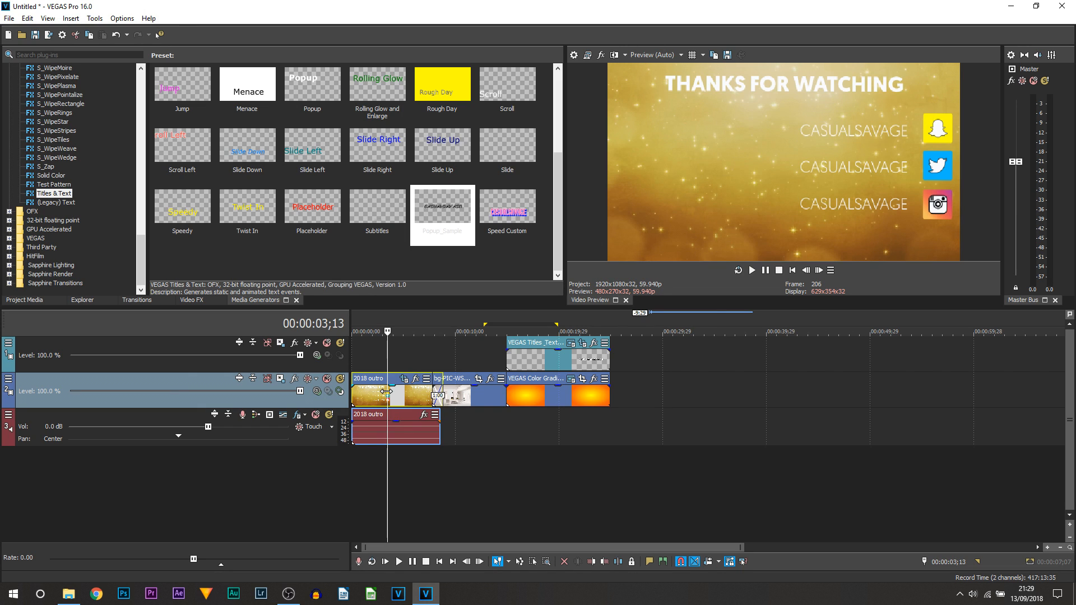
left_click_drag(716, 392, 380, 393)
left_click(639, 394)
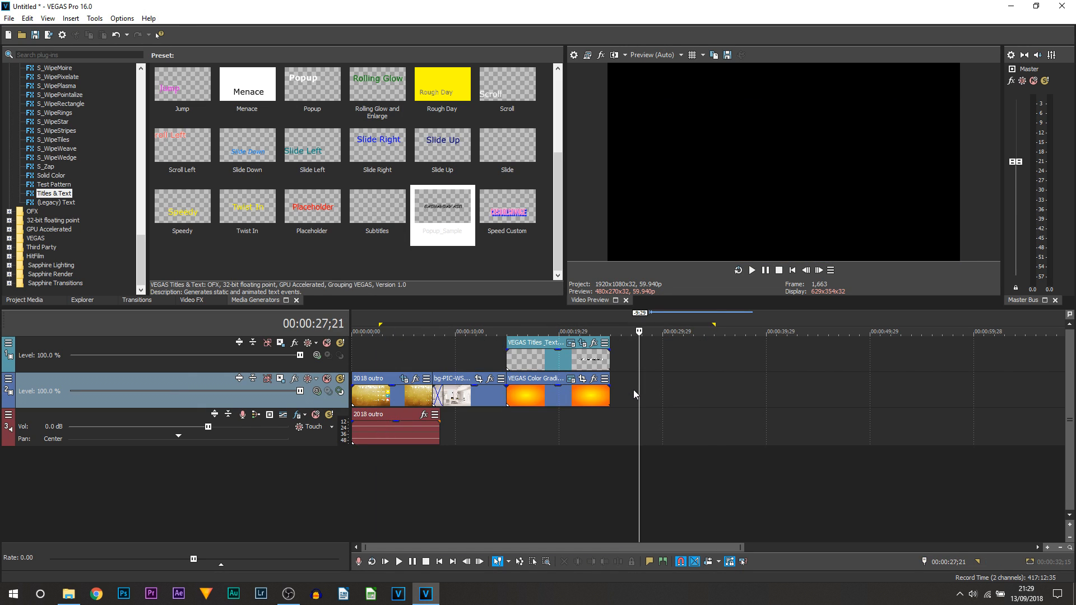
left_click_drag(640, 390, 313, 387)
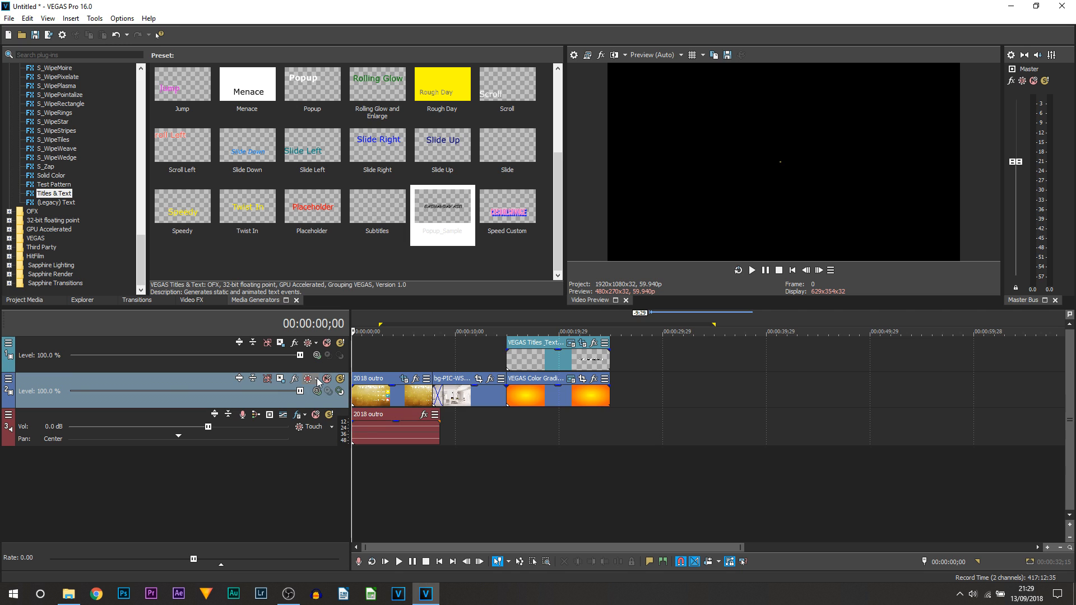
left_click(378, 394)
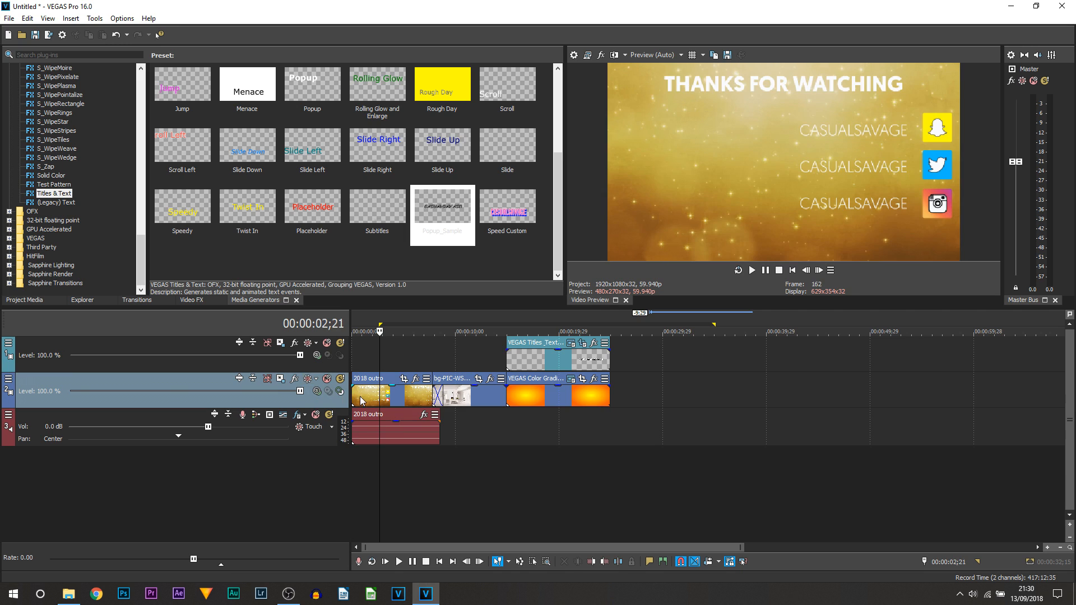
Open Track Motion for the outro video track and resize and reposition its window.
left_click(280, 379)
left_click_drag(879, 446, 659, 305)
left_click_drag(426, 97, 231, 6)
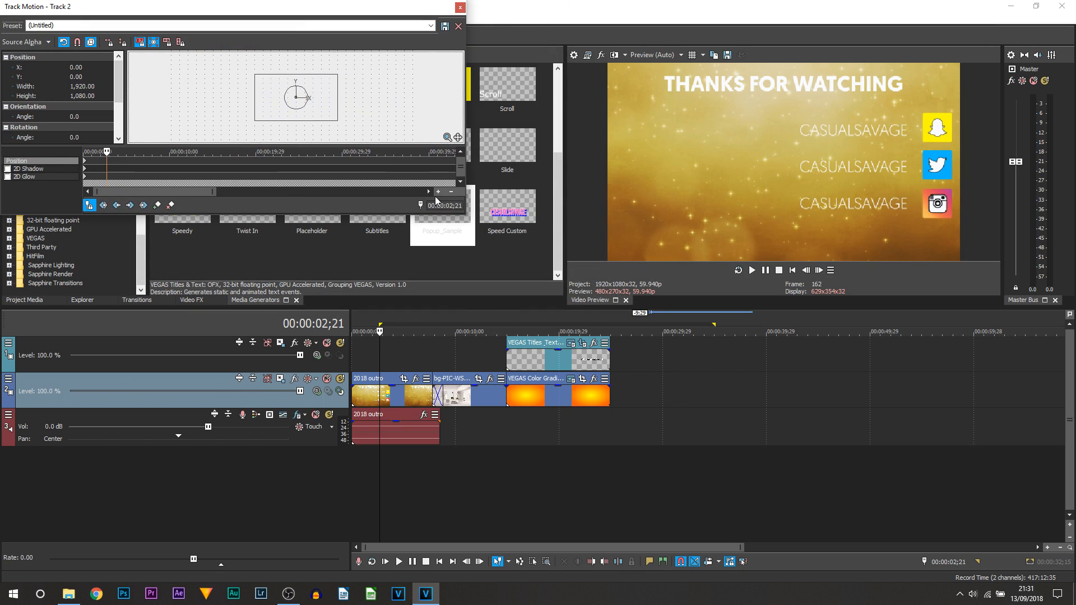
left_click_drag(465, 218, 565, 307)
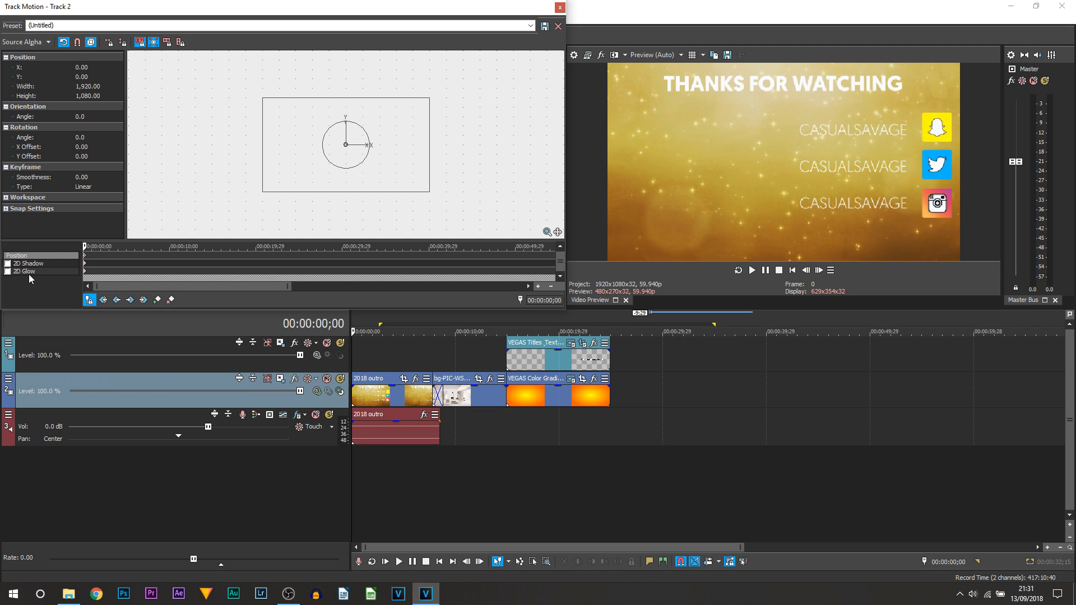
Check the 2D Glow and 2D Shadow rows, return to Position, and enable Scale About Center.
left_click(28, 274)
left_click(32, 263)
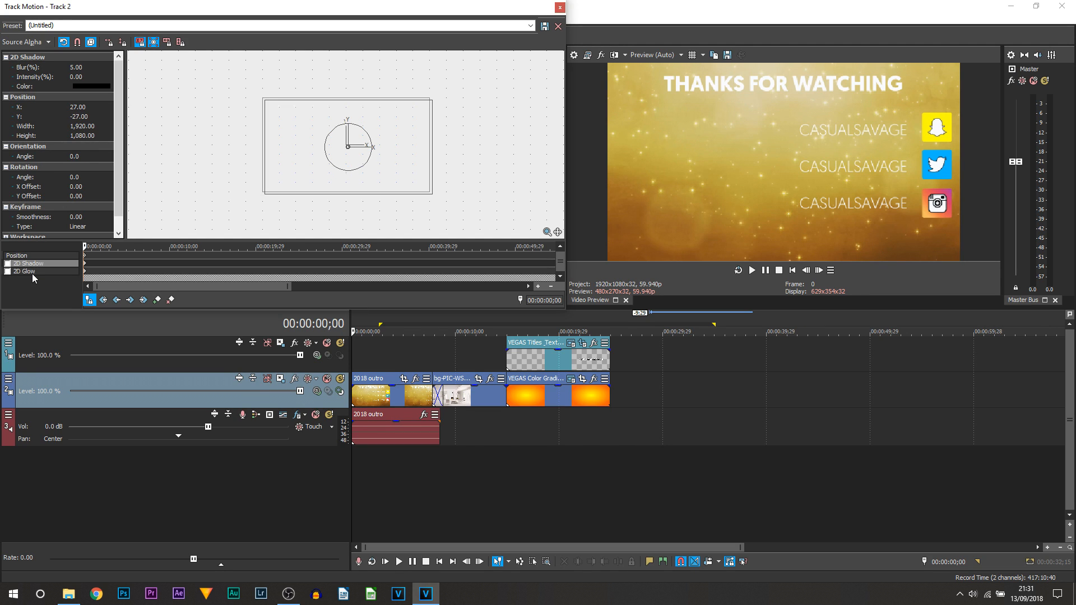
left_click(32, 272)
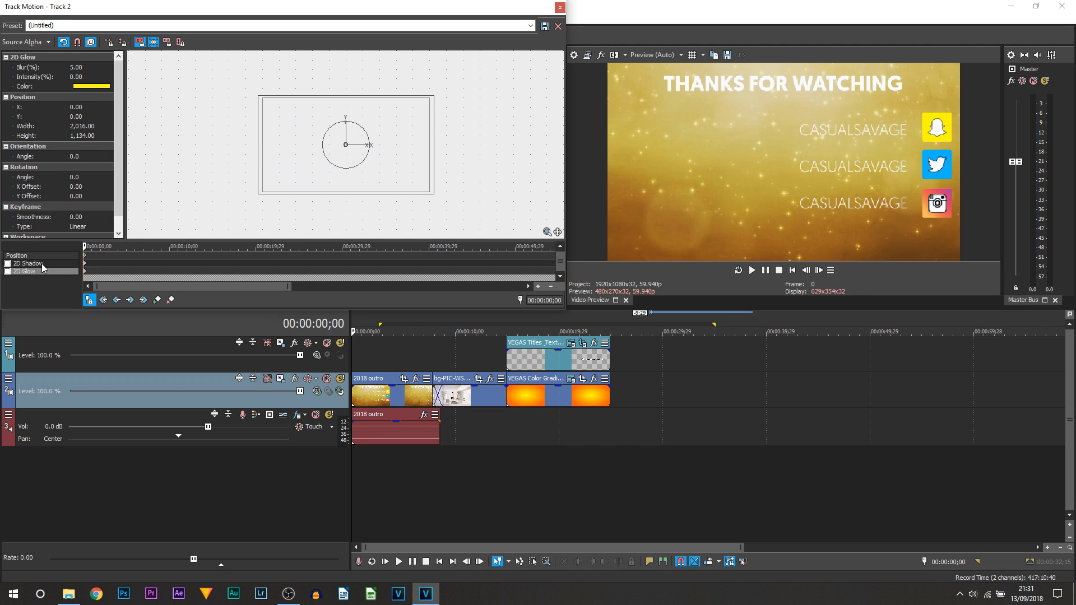
left_click(34, 265)
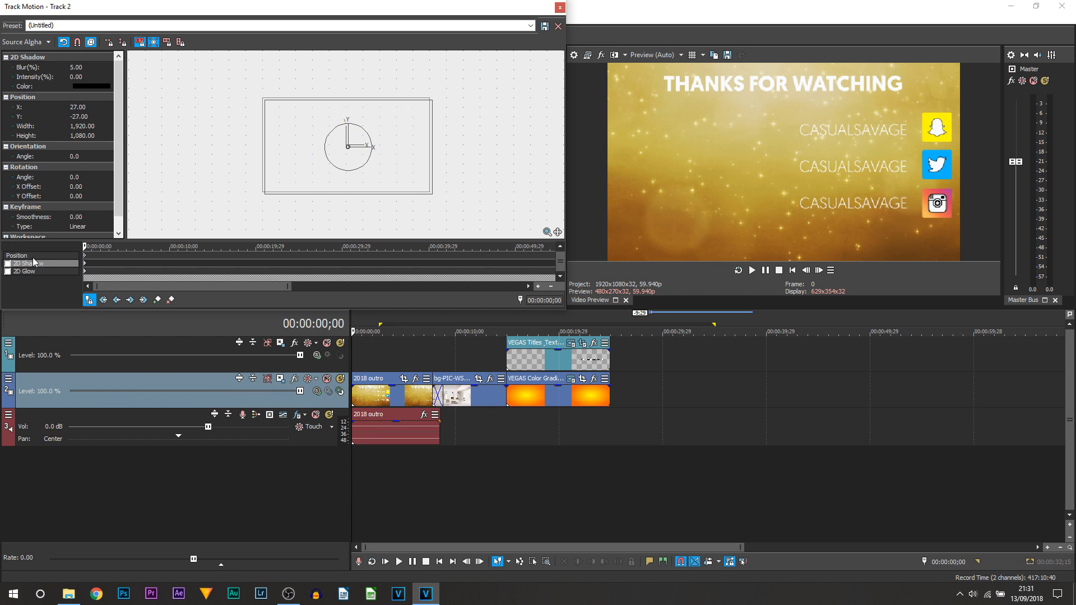
left_click(33, 256)
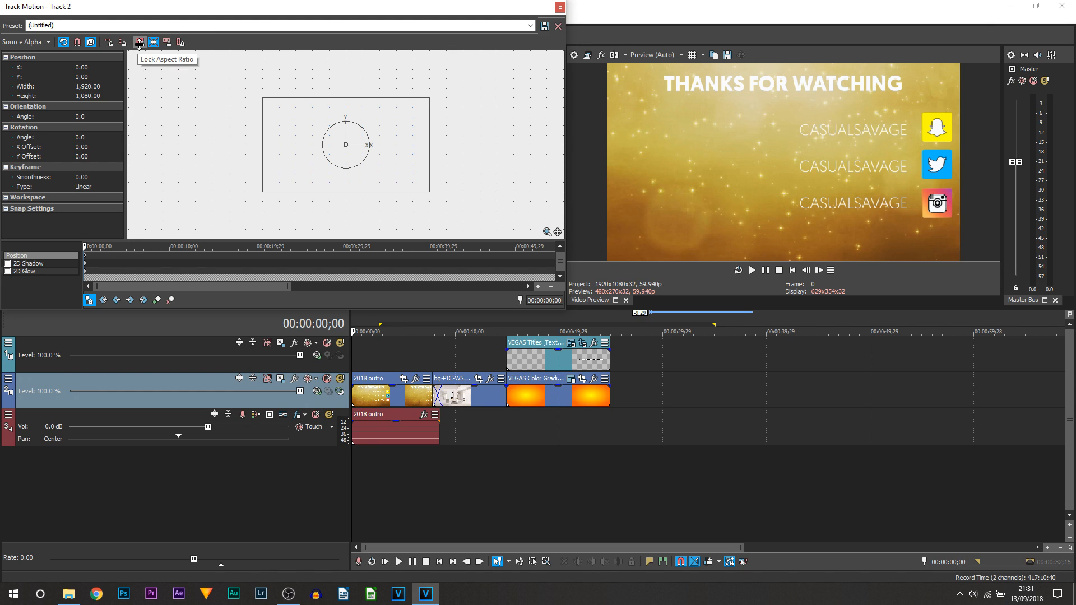
left_click(153, 43)
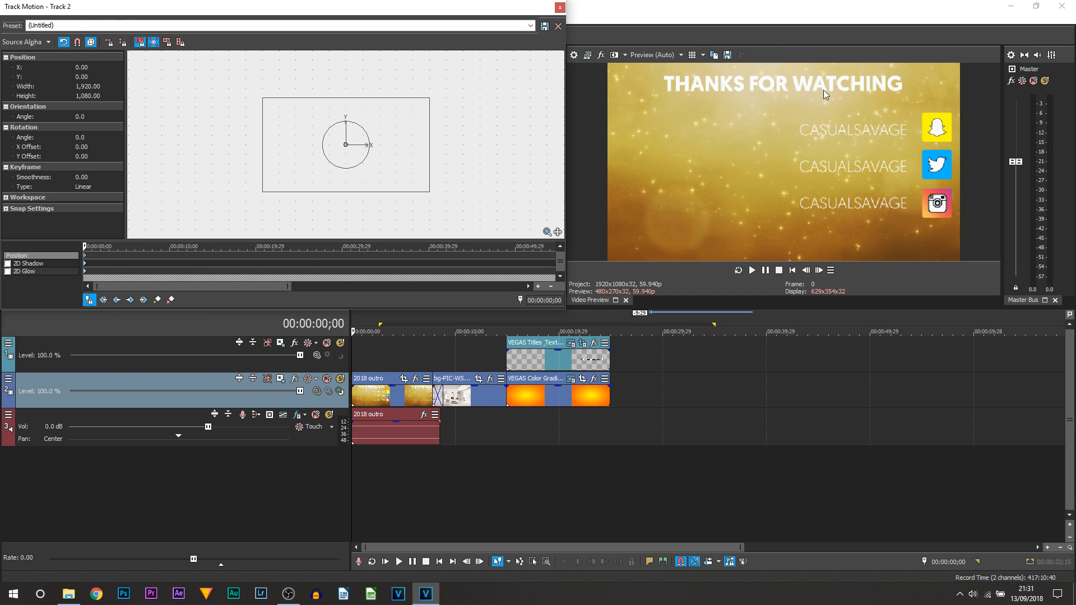
Zoom the keyframe timeline and set the motion cursor to 00:00:02;17.
scroll(120, 256, "up", 2)
left_click(123, 255)
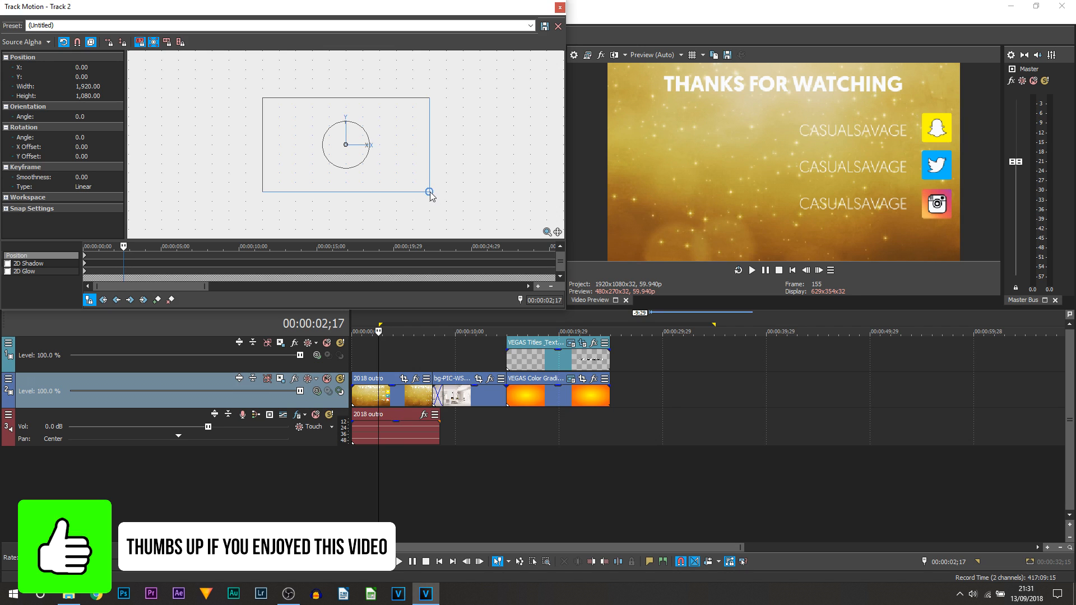
Shrink the track frame at 2;17 to add a size keyframe and preview the motion.
left_click_drag(429, 192, 409, 180)
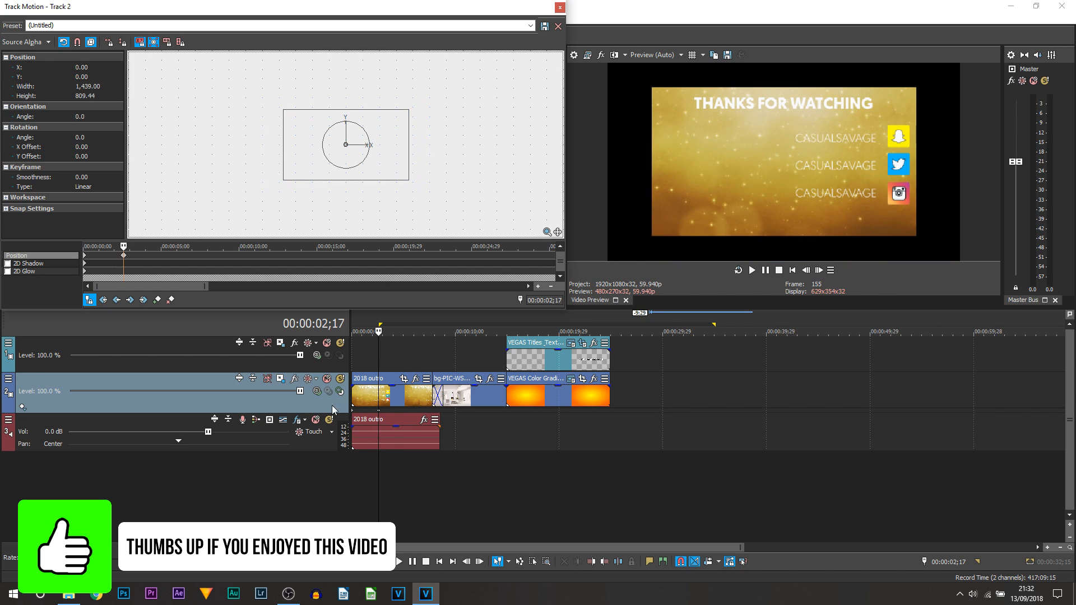
left_click(353, 398)
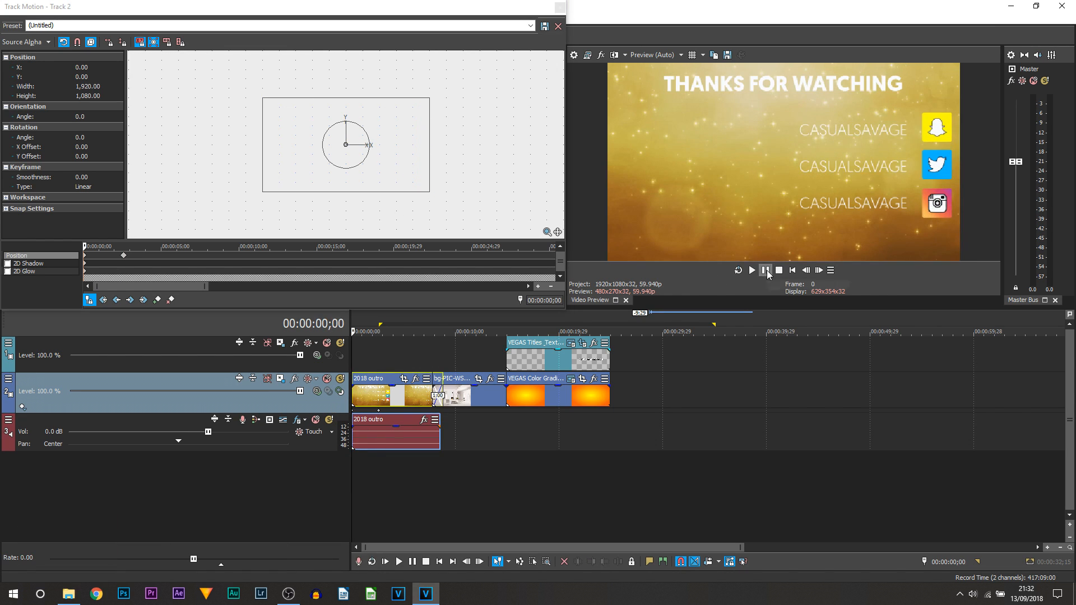
left_click(752, 270)
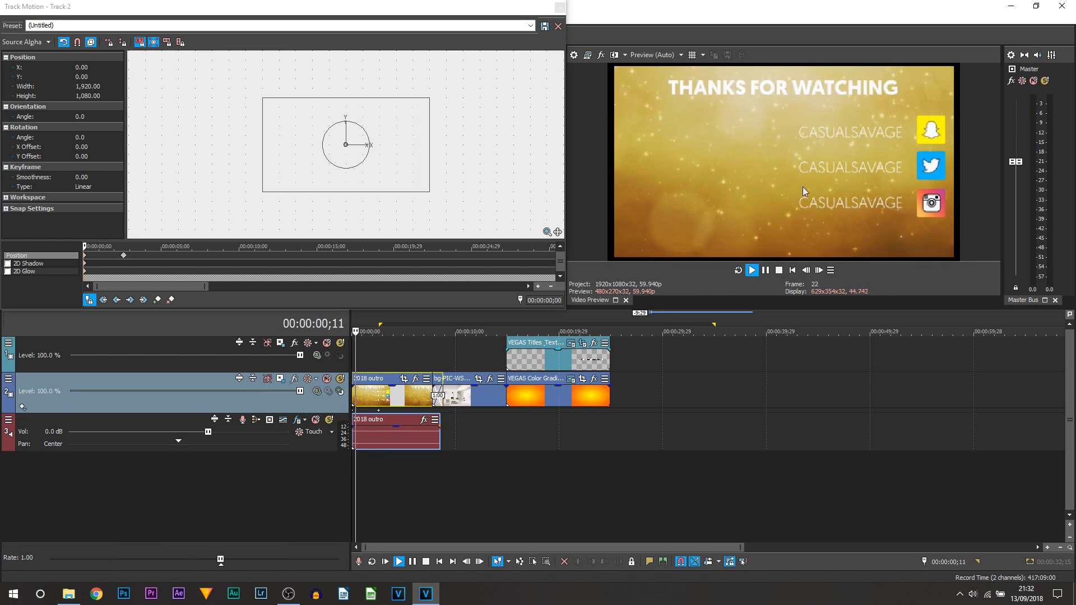
left_click(765, 270)
left_click(459, 120)
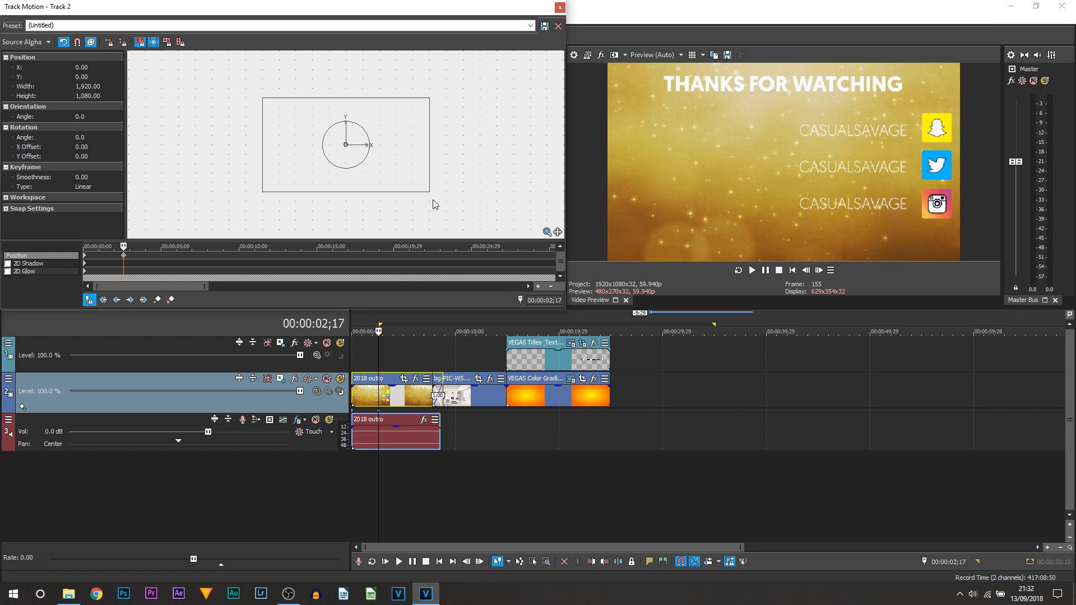
Enlarge the frame to zoom into the outro, preview it, then restore the frame to 1920×1080.
left_click_drag(431, 193, 478, 219)
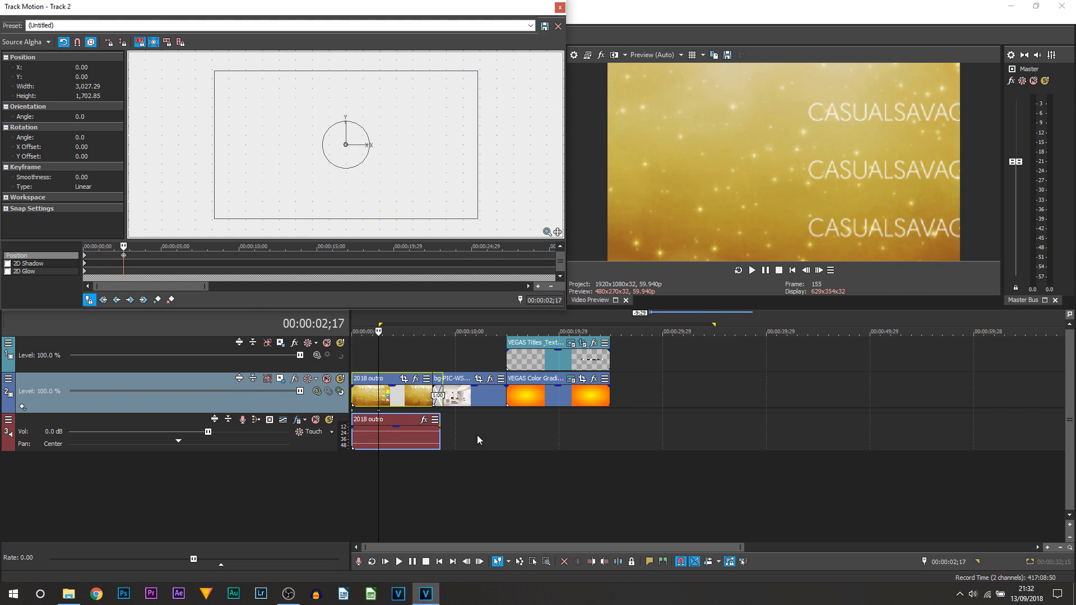
left_click(353, 397)
left_click(752, 270)
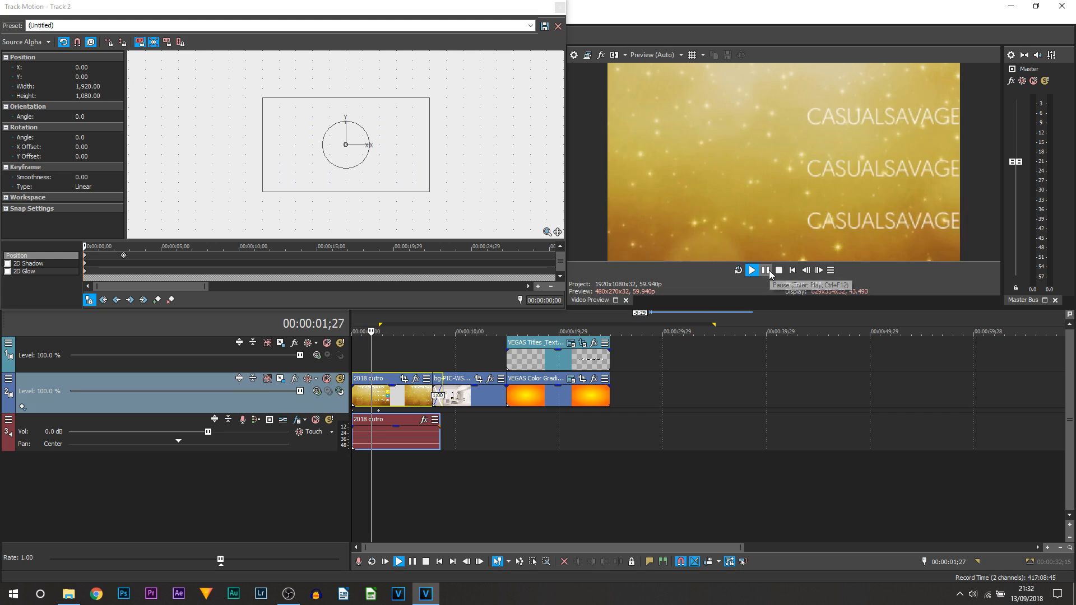
left_click(768, 270)
right_click(391, 139)
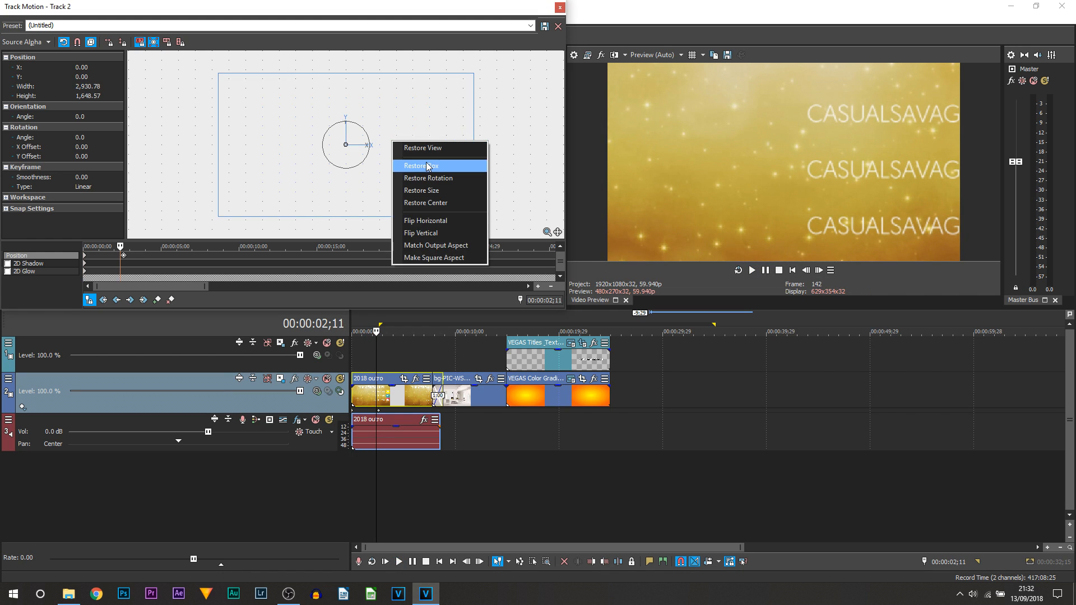
left_click(429, 161)
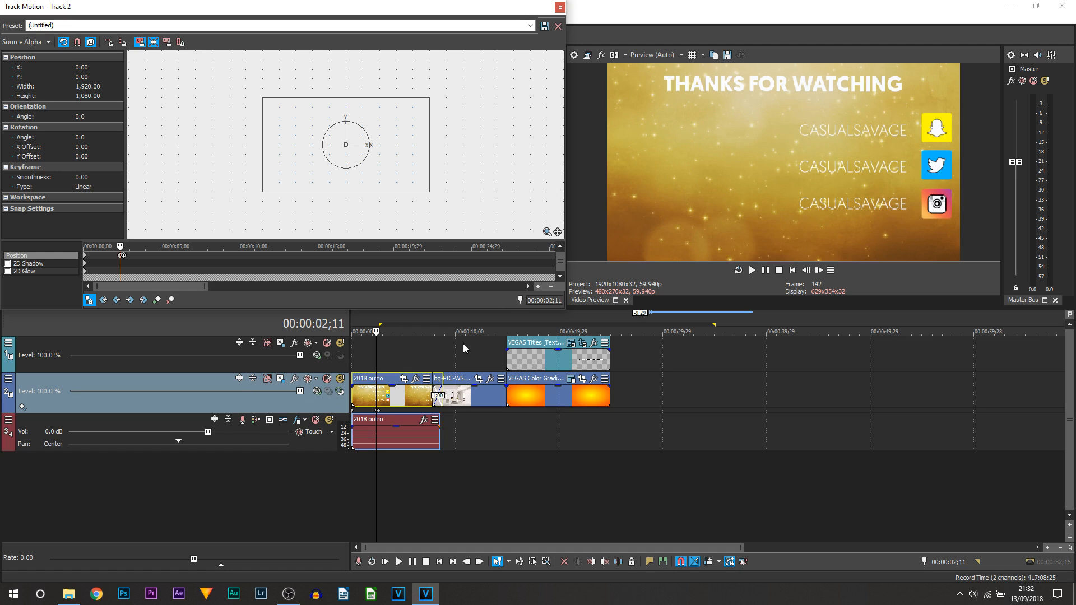
left_click(110, 257)
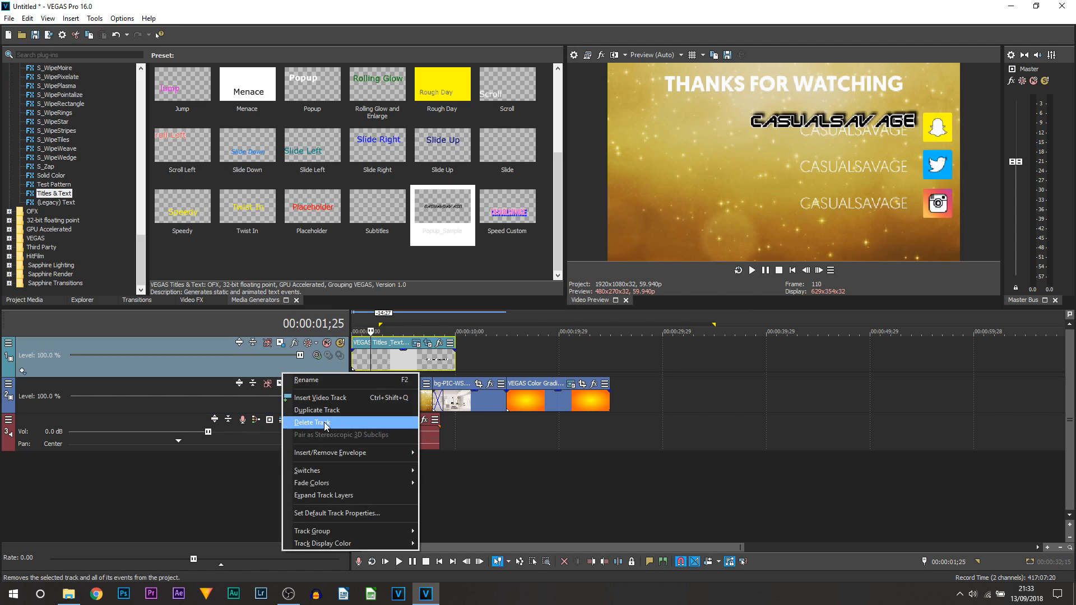
Replace the old title track with a default (Legacy) Text 'Sample Text' clip and open its Track Motion.
left_click(325, 424)
scroll(382, 250, "up", 2)
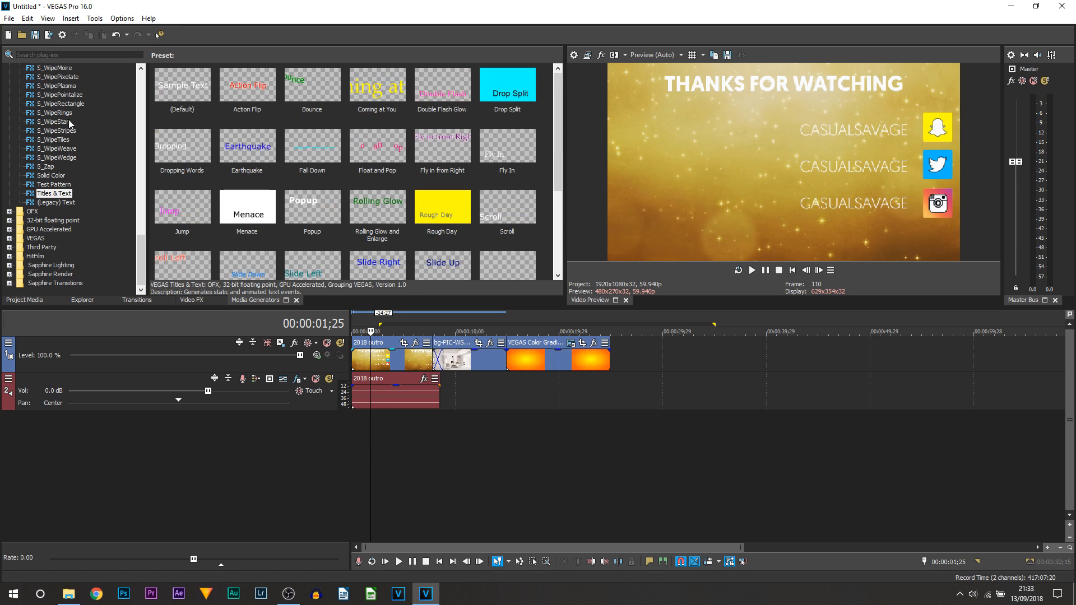
left_click(56, 203)
left_click_drag(182, 90, 380, 363)
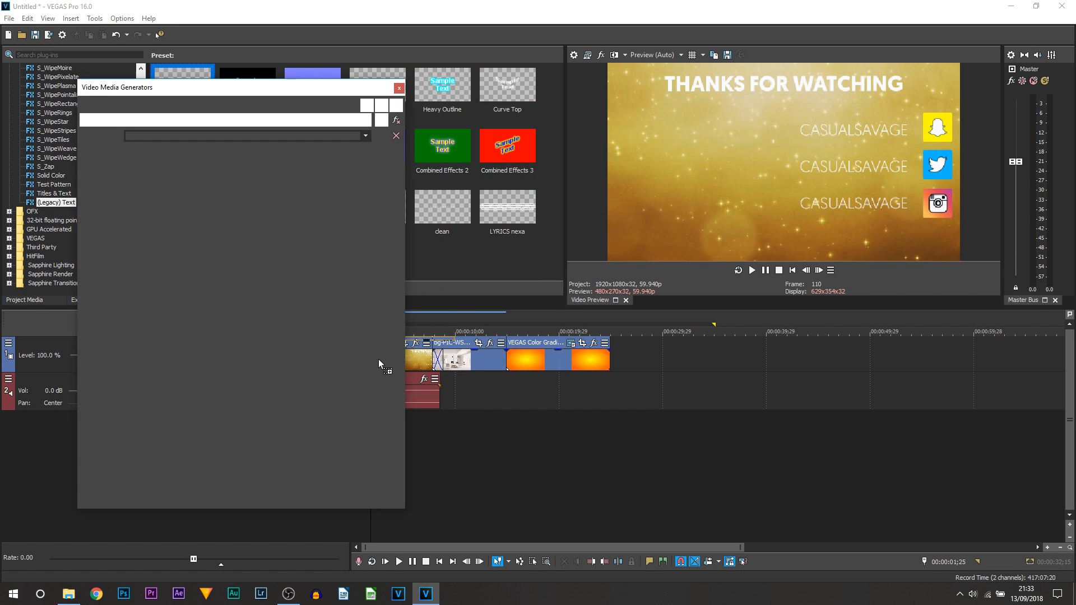
left_click(399, 88)
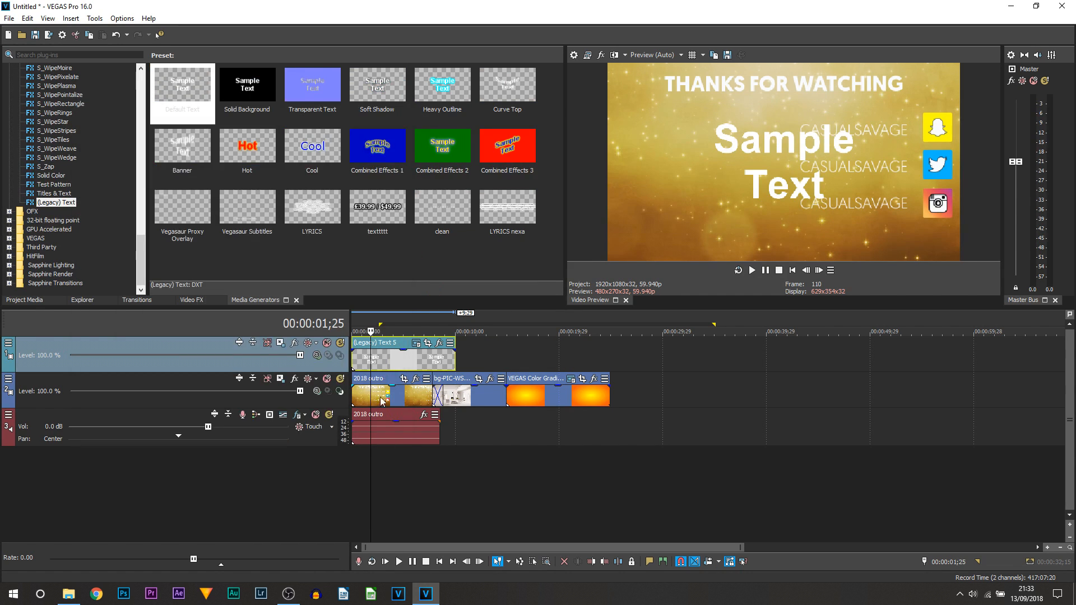
left_click(281, 343)
left_click(85, 259)
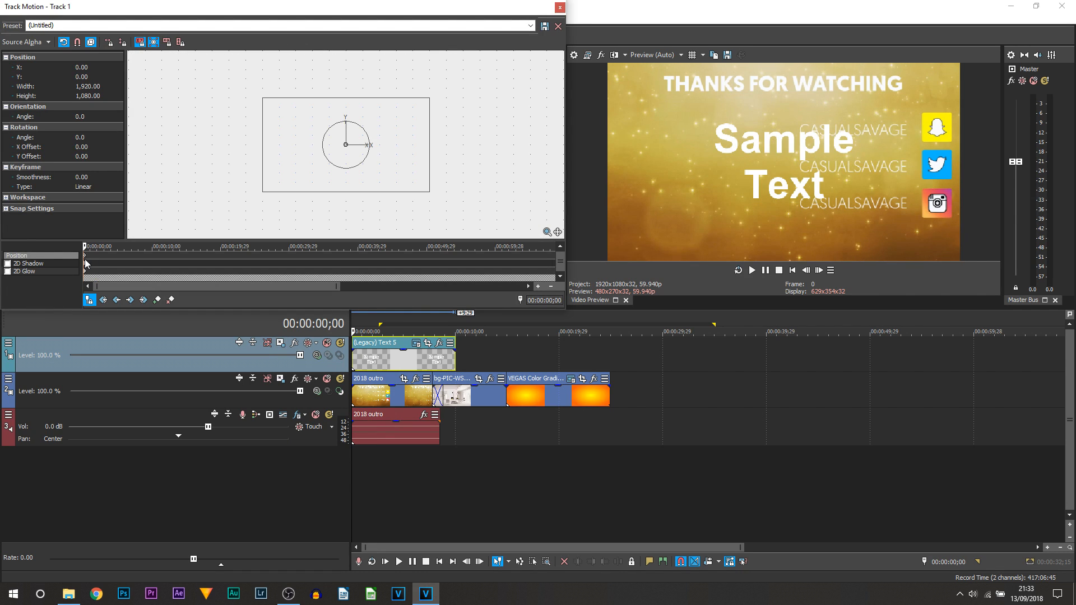
Shrink the Sample Text box toward the bottom-left corner, then stretch its event to about two minutes.
left_click_drag(428, 197, 322, 194)
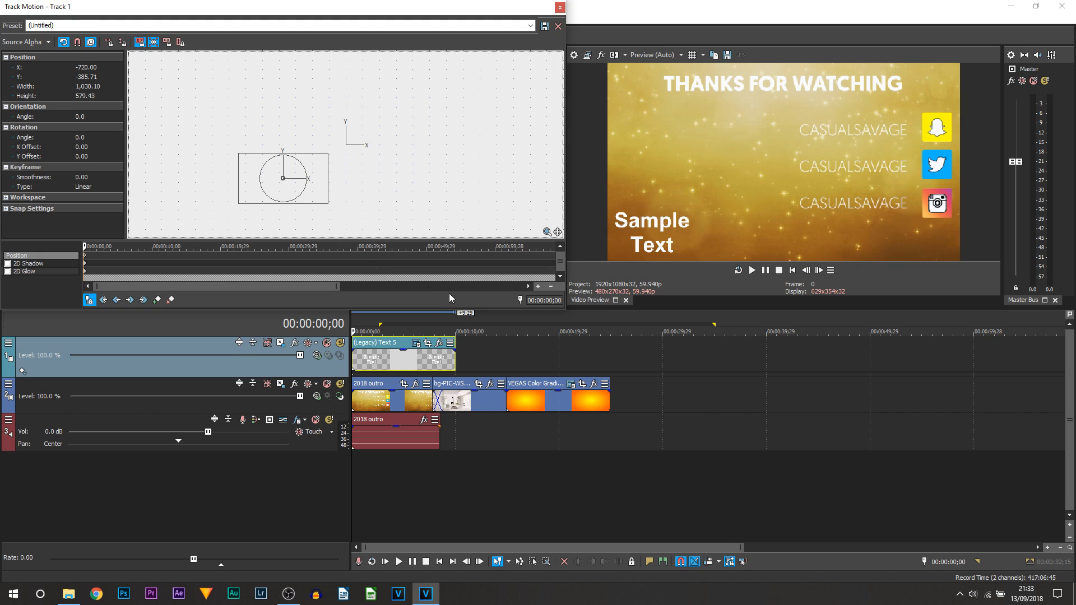
left_click(560, 8)
scroll(423, 370, "down", 4)
left_click_drag(409, 365, 1049, 364)
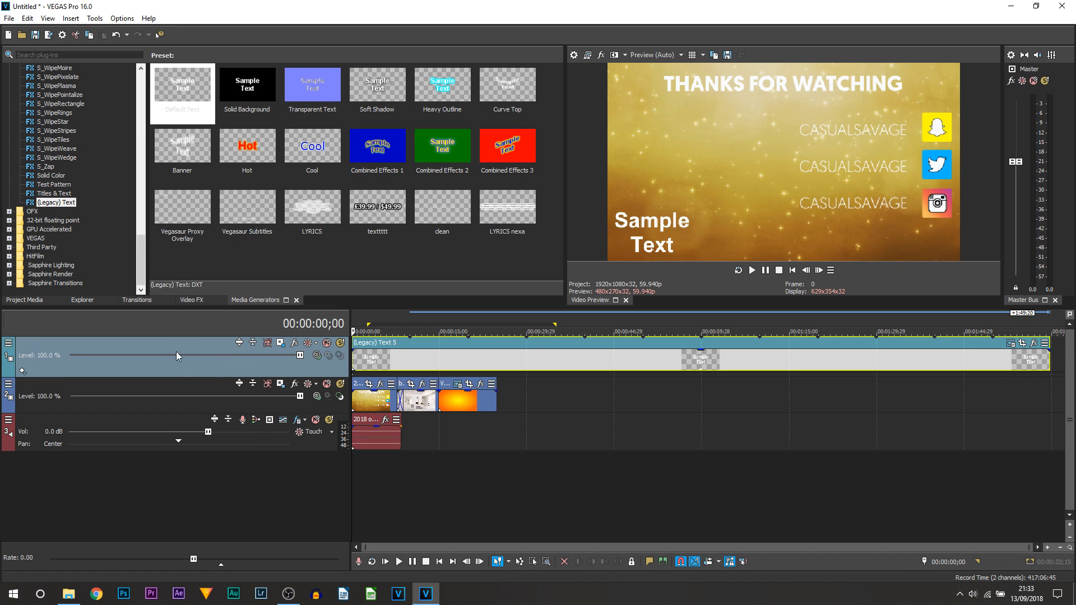
Try lowering the text track's opacity, undo the fade, and reopen Track Motion for Track 1.
left_click_drag(300, 358, 668, 388)
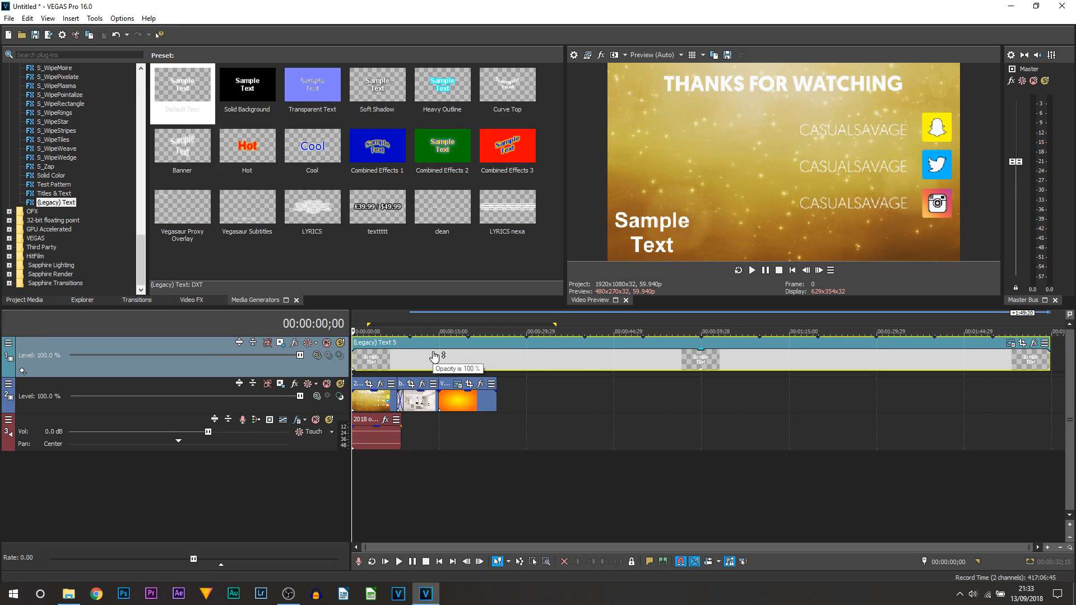
left_click_drag(434, 356, 439, 376)
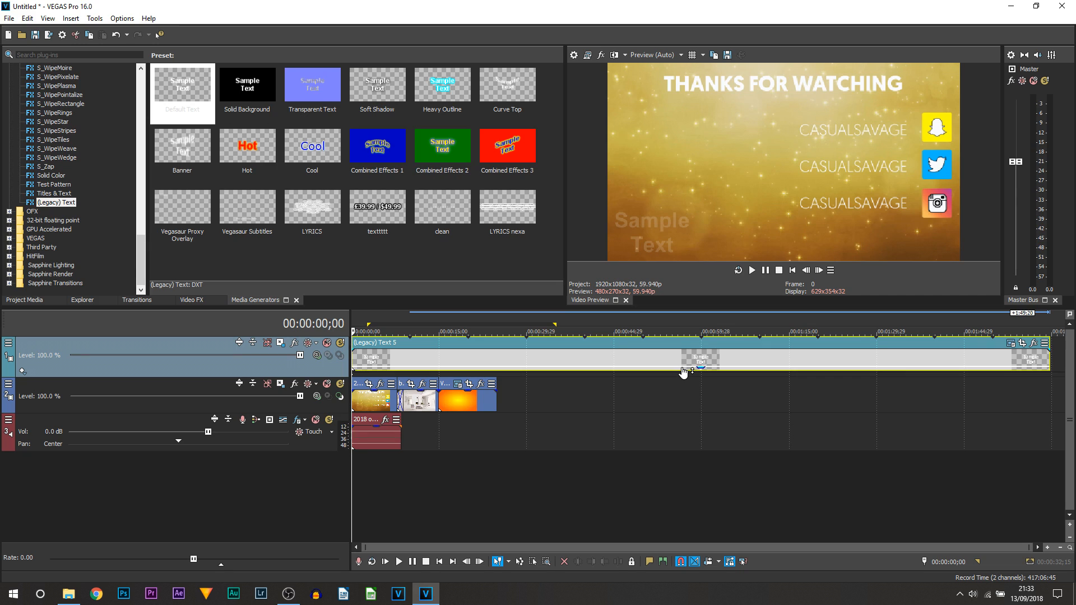
key("ctrl+z")
left_click(280, 342)
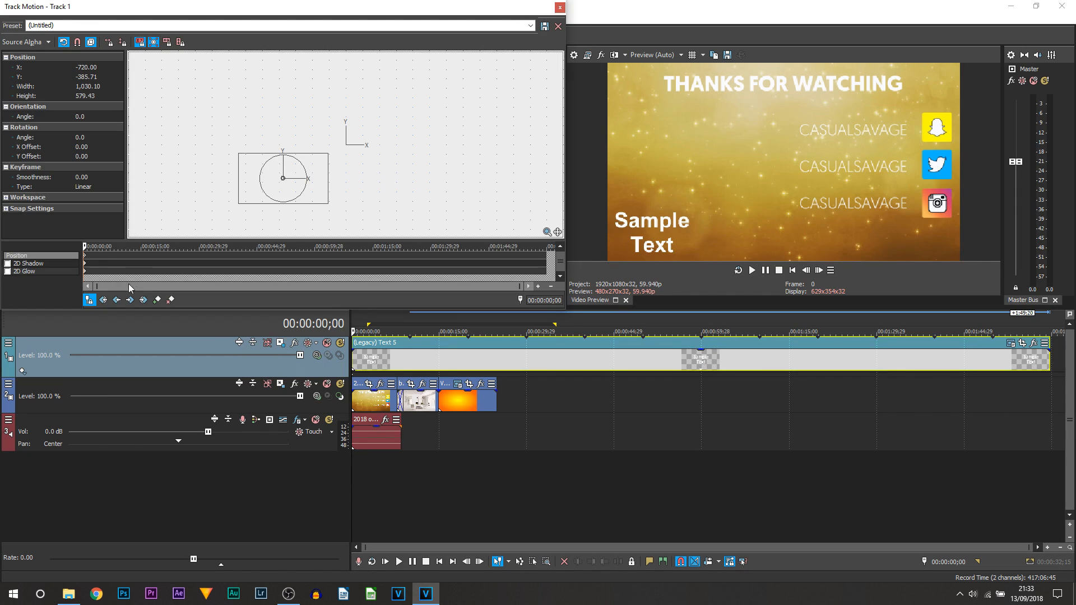
left_click(7, 271)
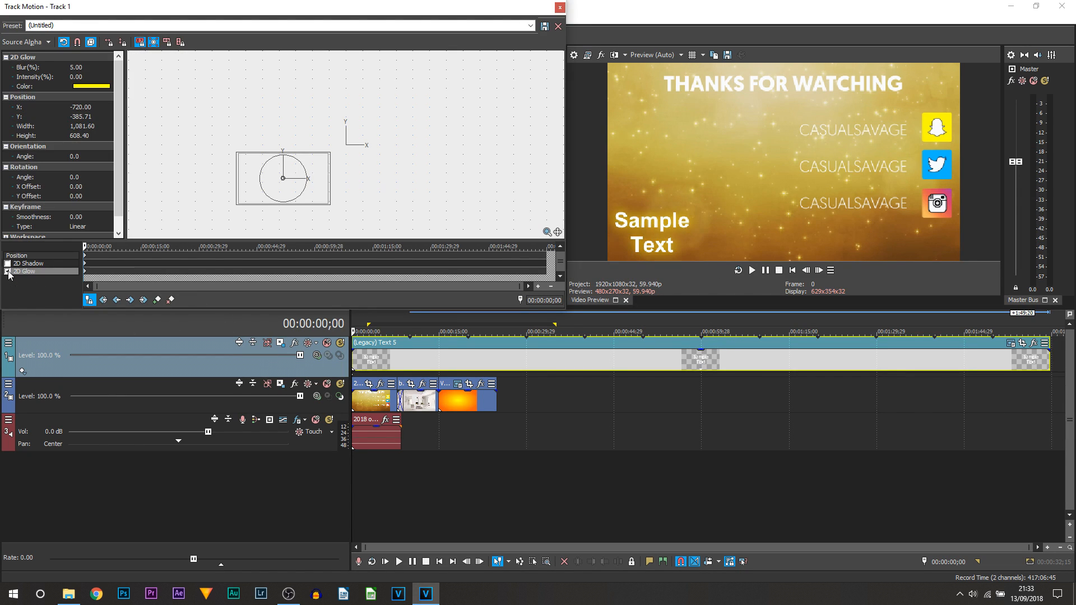
left_click(88, 87)
left_click(7, 271)
left_click(7, 264)
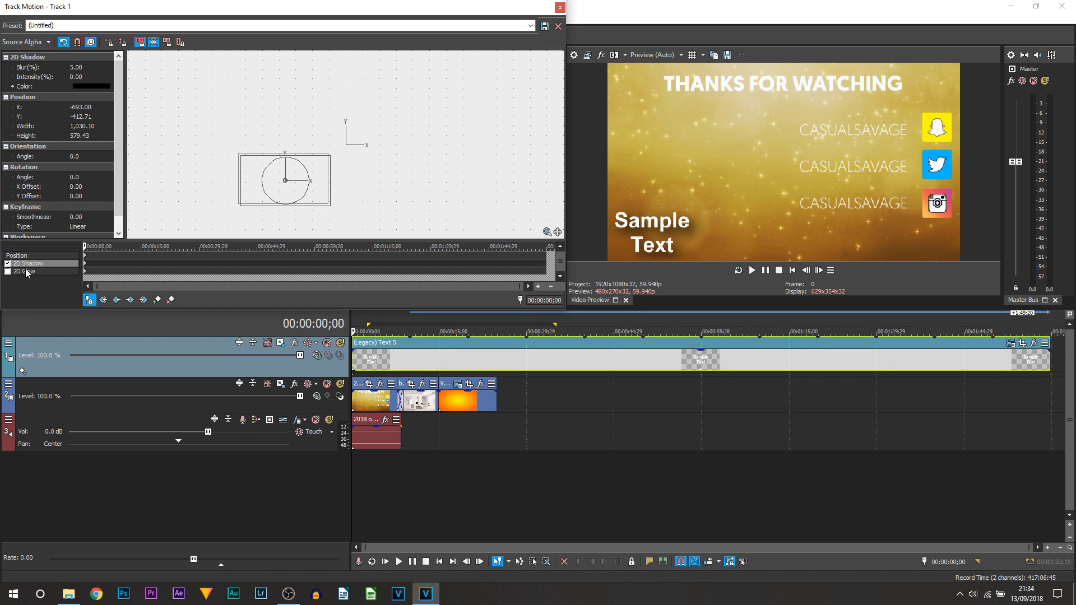
left_click(7, 263)
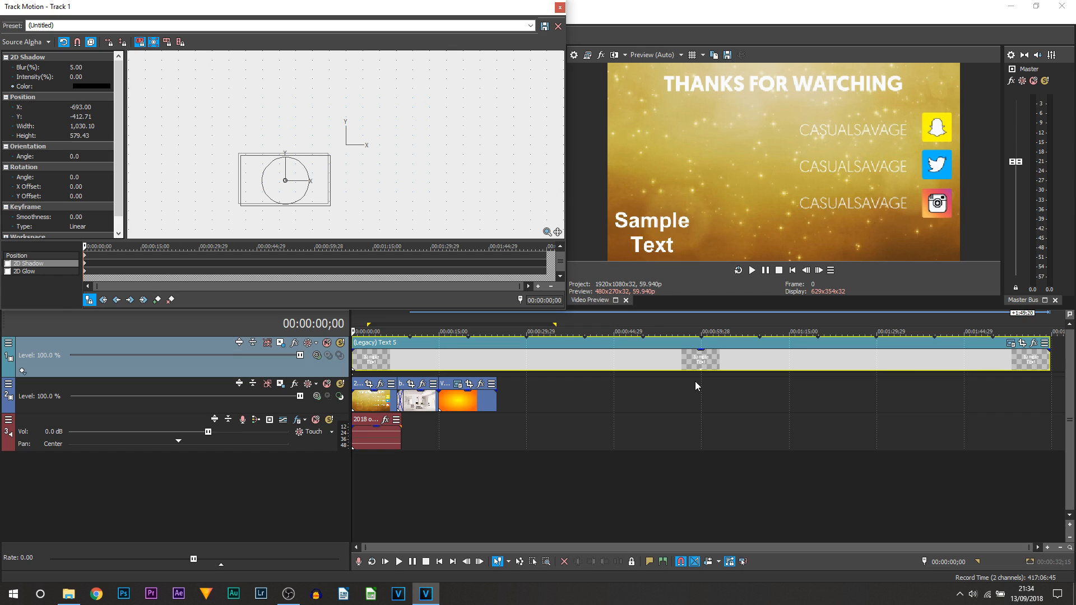
left_click_drag(92, 257, 105, 257)
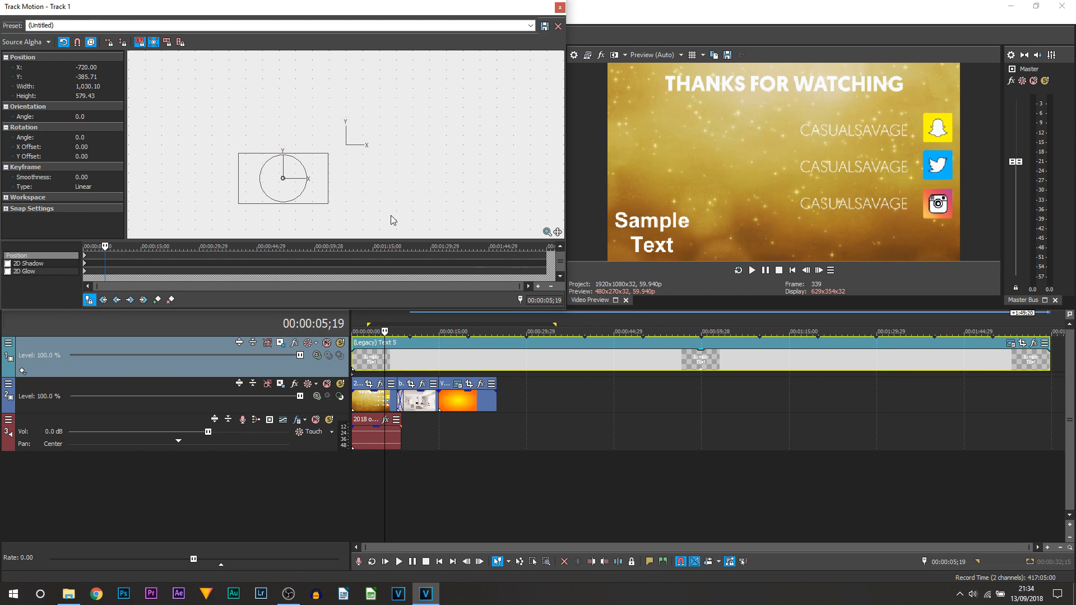
left_click_drag(324, 199, 449, 130)
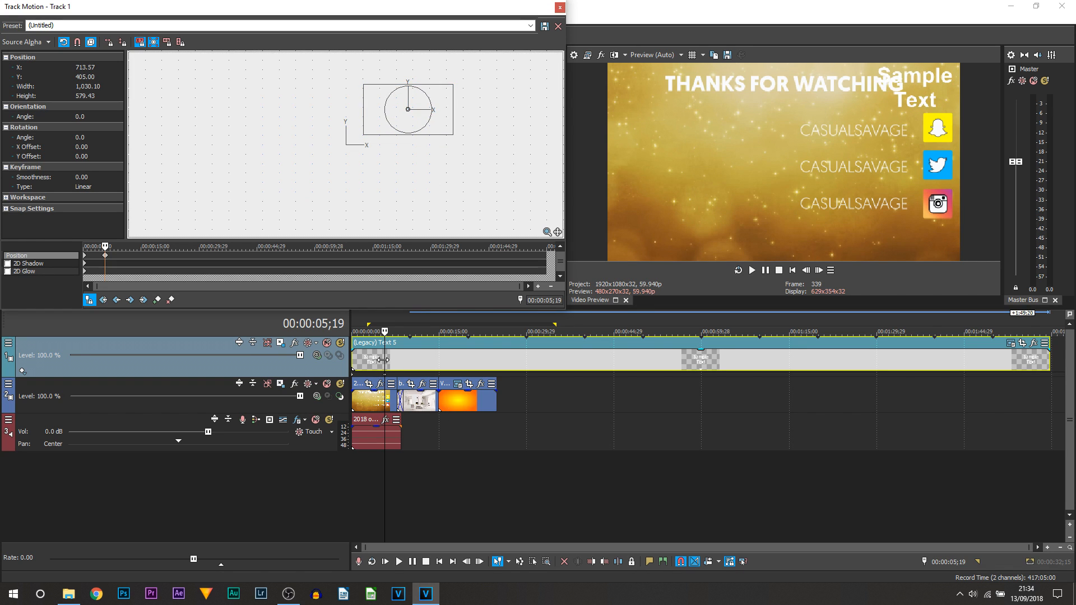
key("ctrl+Home")
key("space")
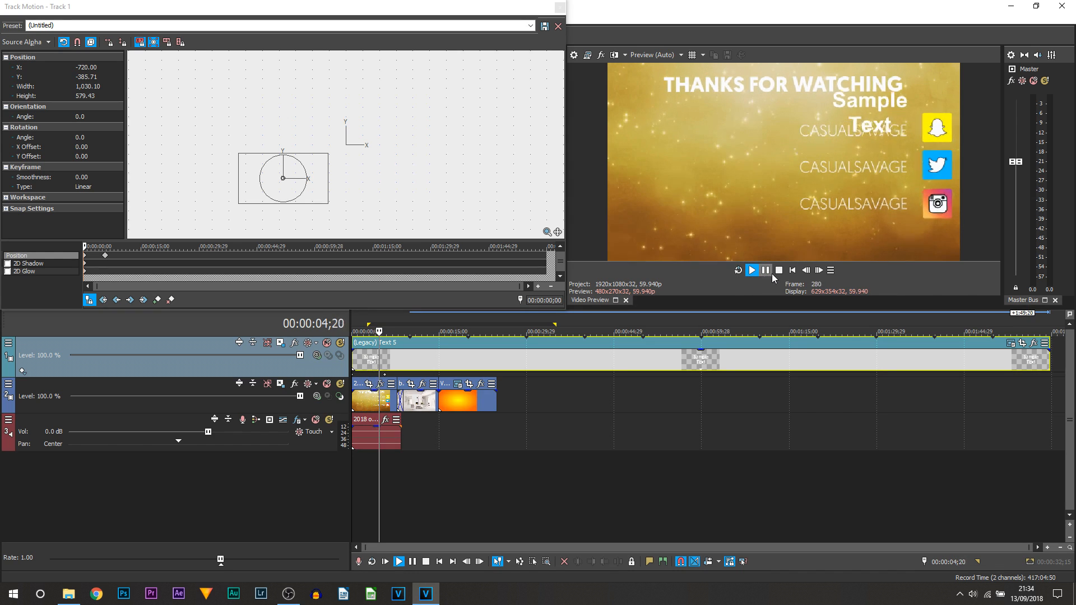
left_click(768, 272)
left_click(105, 255)
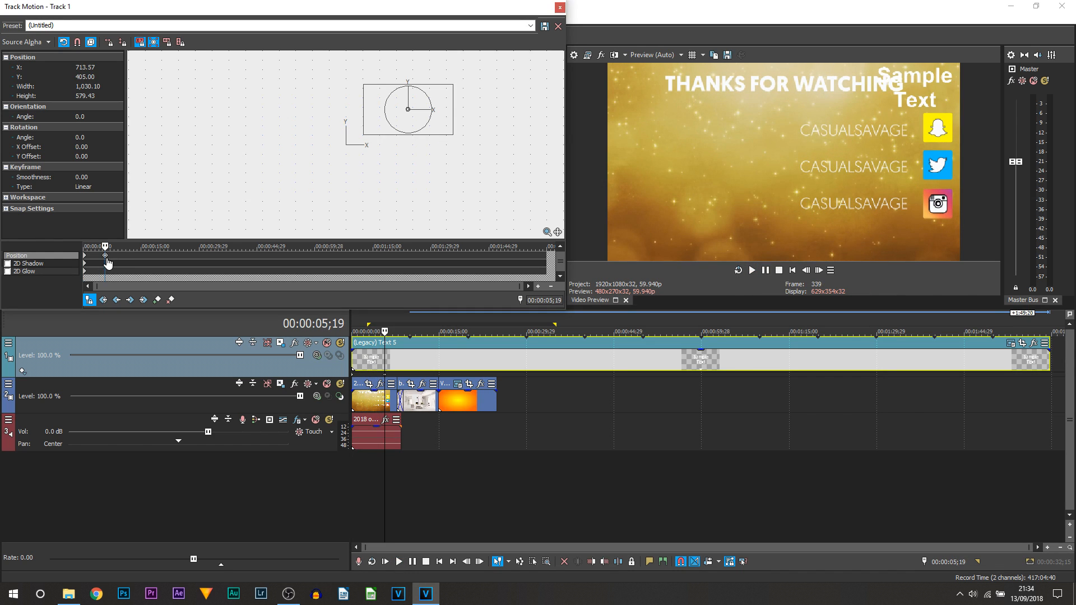
right_click(106, 260)
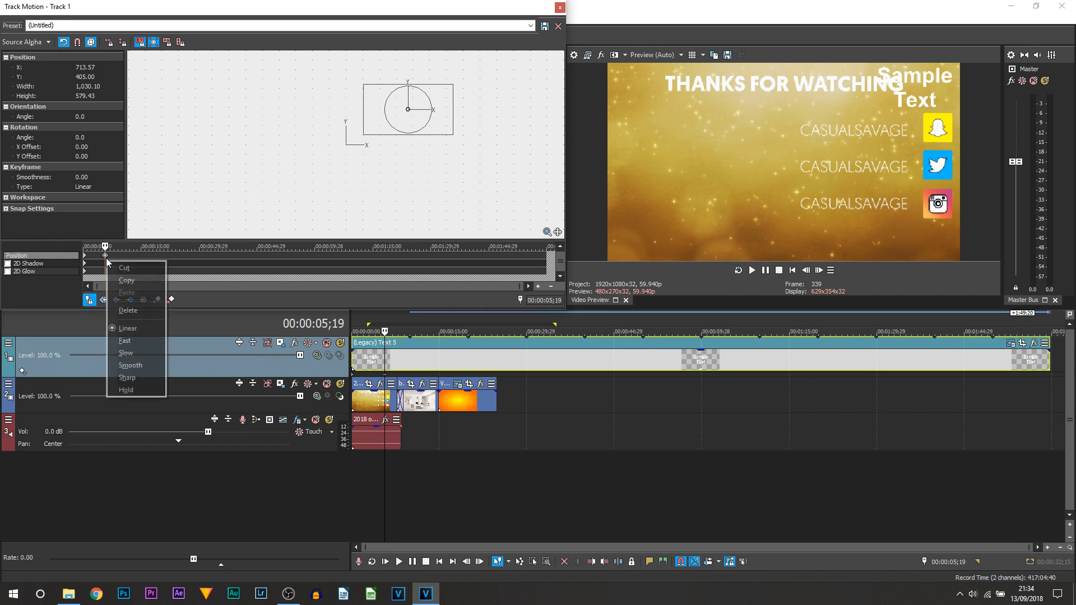
left_click(131, 314)
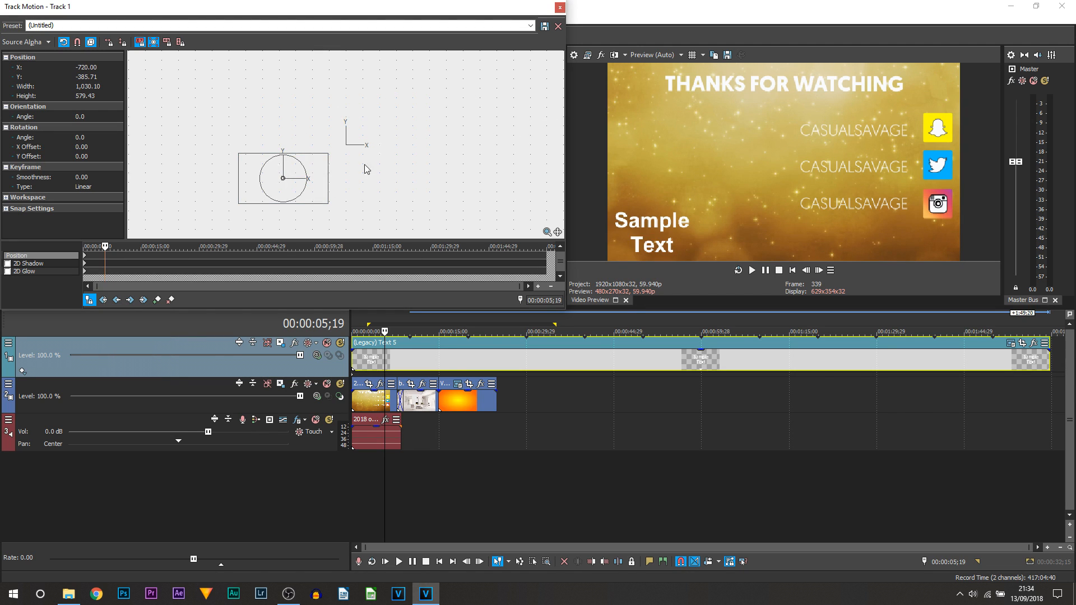
left_click(85, 256)
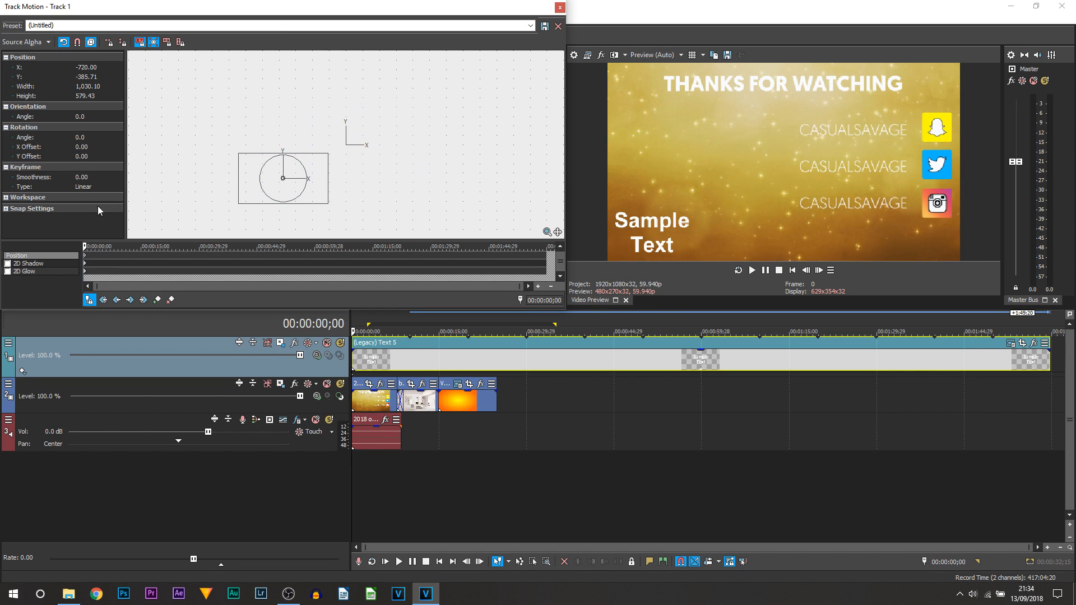
right_click(388, 99)
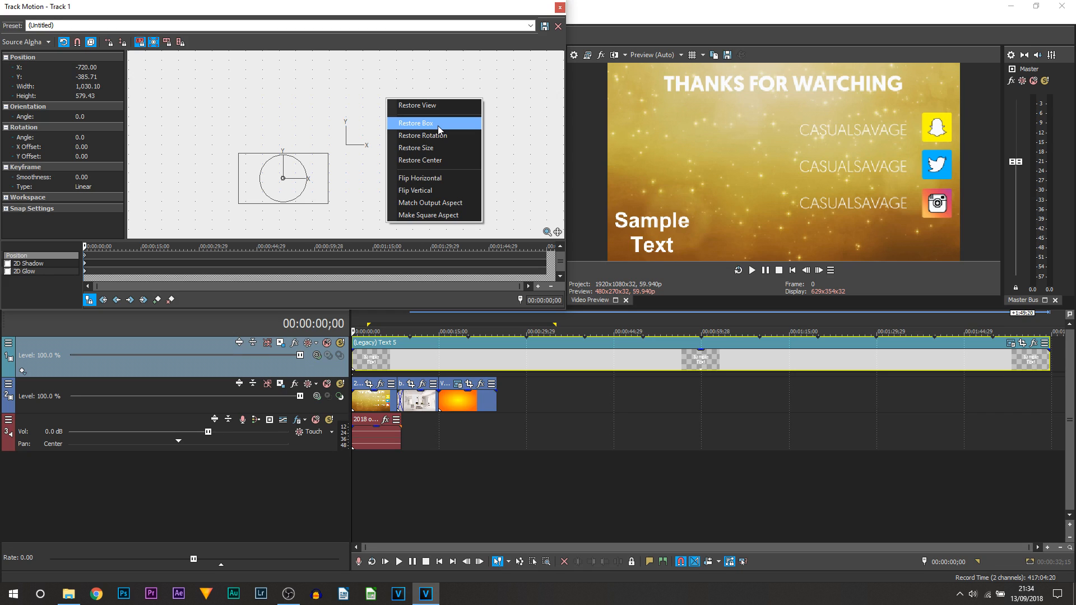
Restore the text box to full frame, then at 4;25 rotate and shrink it.
left_click(438, 125)
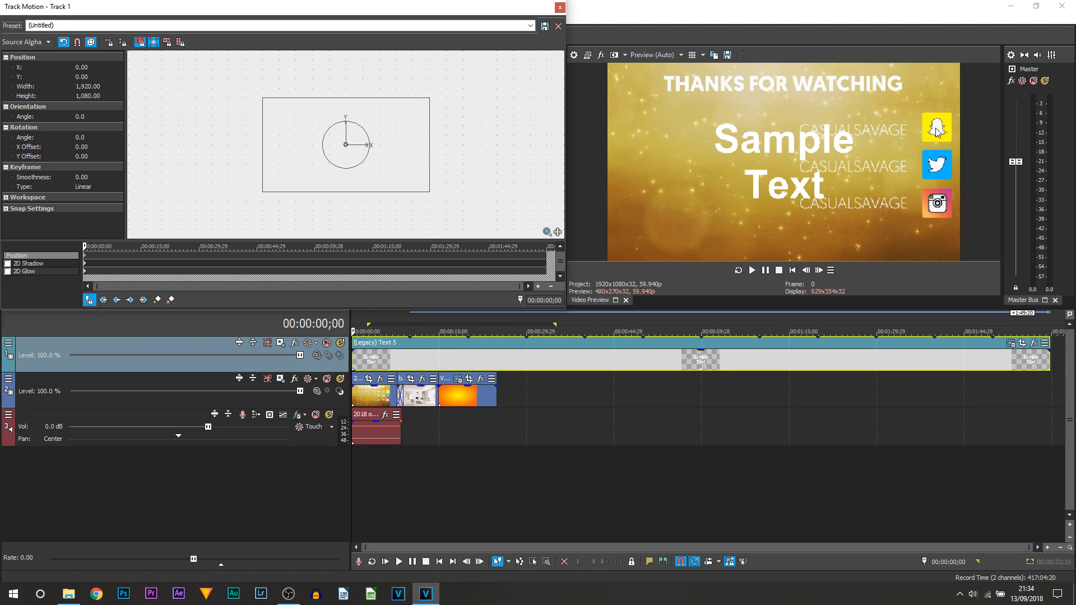
scroll(95, 259, "up", 2)
left_click_drag(96, 254, 108, 254)
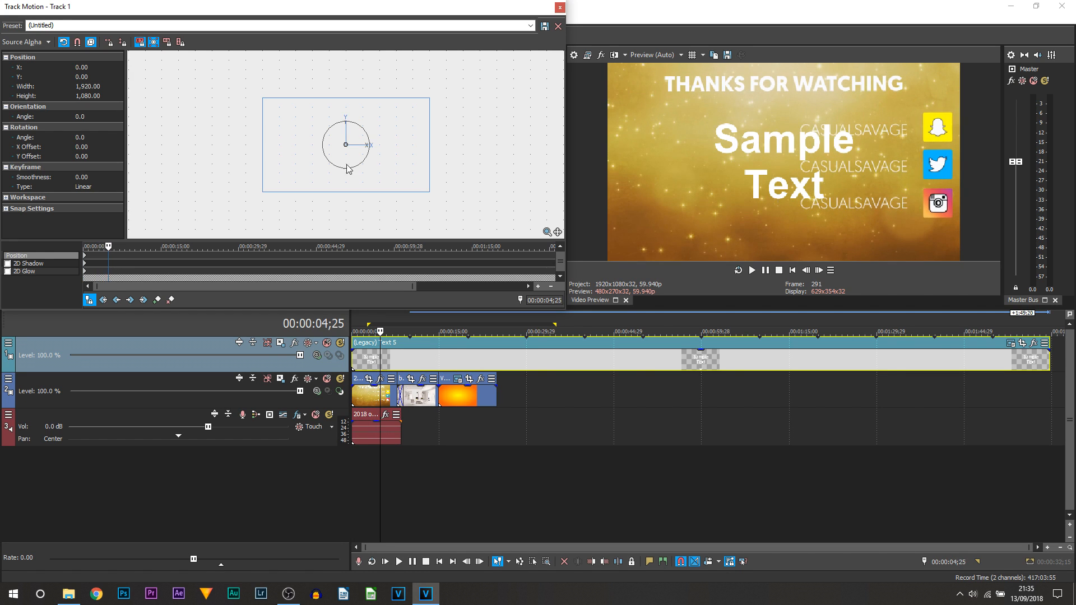
mouse_move(355, 163)
left_mouse_down()
mouse_move(408, 110)
mouse_move(247, 187)
mouse_move(309, 94)
mouse_move(200, 200)
mouse_move(241, 224)
mouse_move(336, 232)
mouse_move(323, 233)
mouse_move(347, 149)
left_mouse_up()
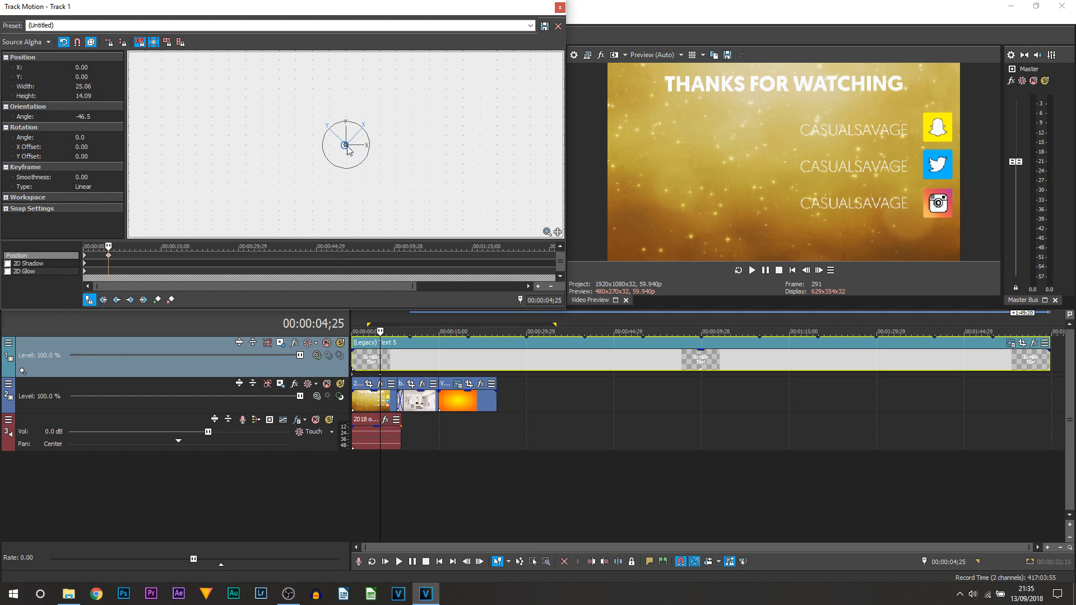
Preview the spinning text animation from the project start, then close Track Motion.
left_click(352, 367)
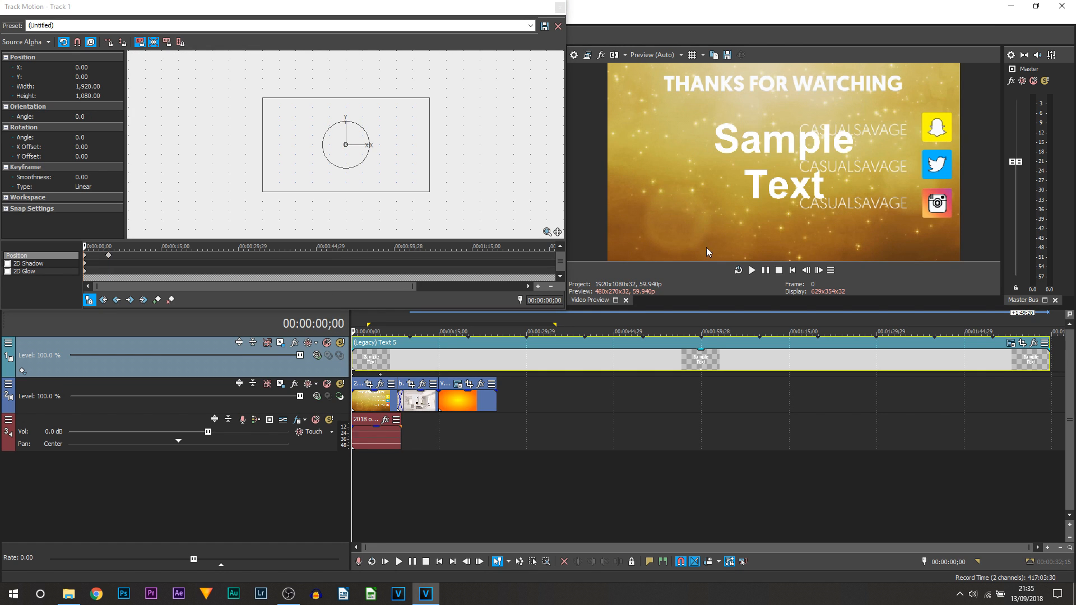
key("space")
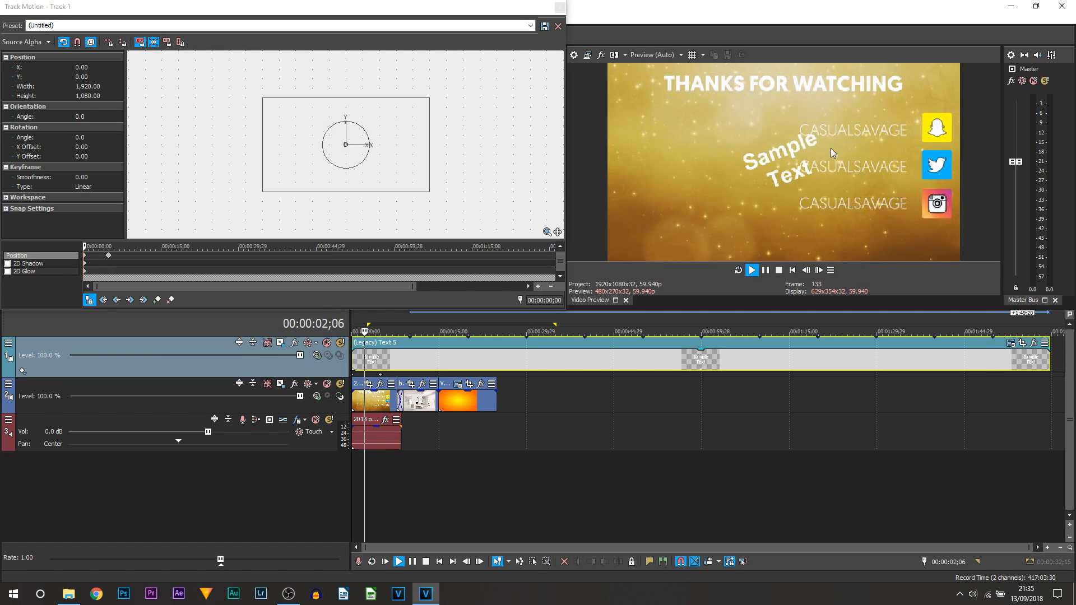
left_click(766, 271)
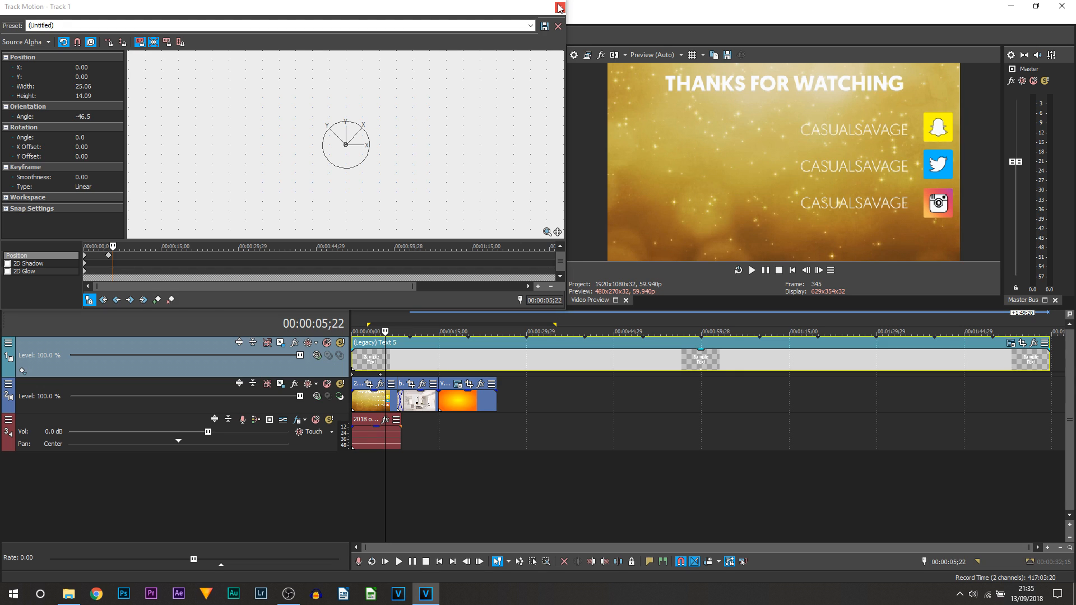
left_click(559, 8)
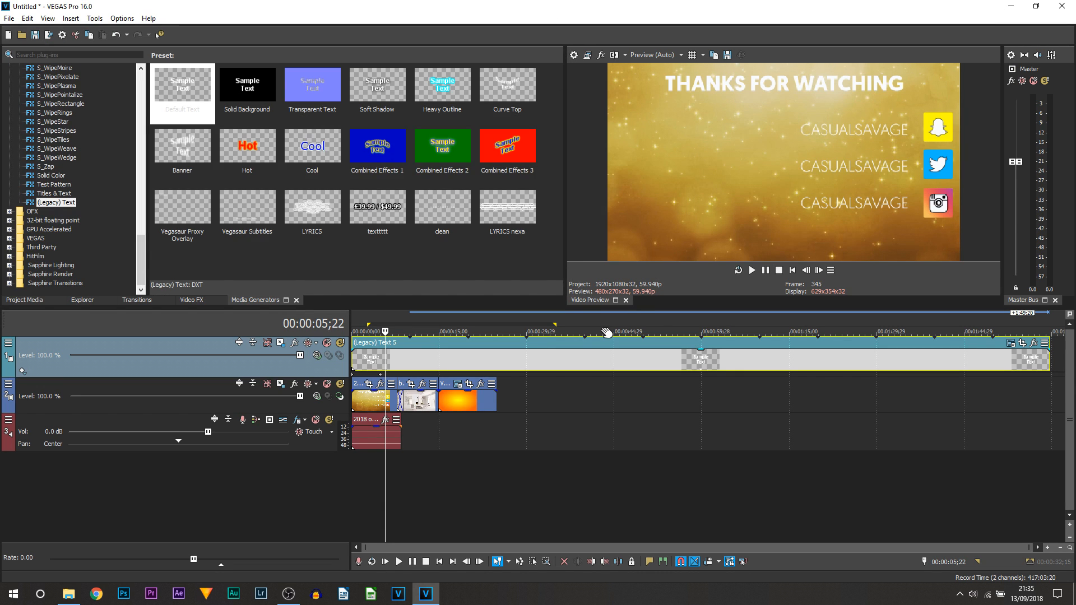